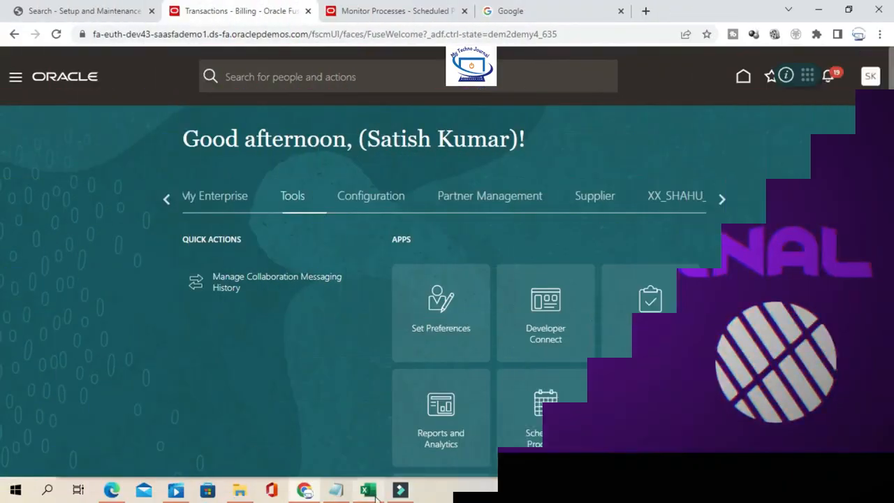
Step: Switch to the Excel workbook and review the late charge setup list, including the policy and the Adjustment, Debit Memo and Invoice document types
left_click(375, 495)
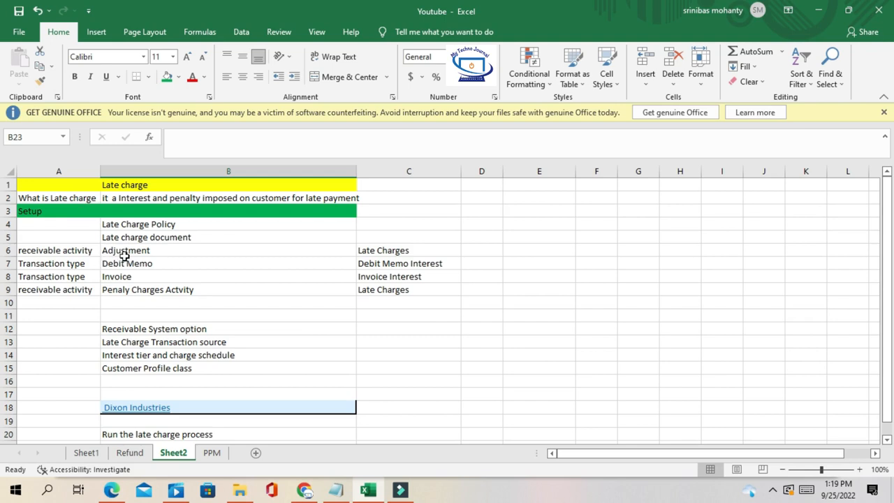
left_click(35, 213)
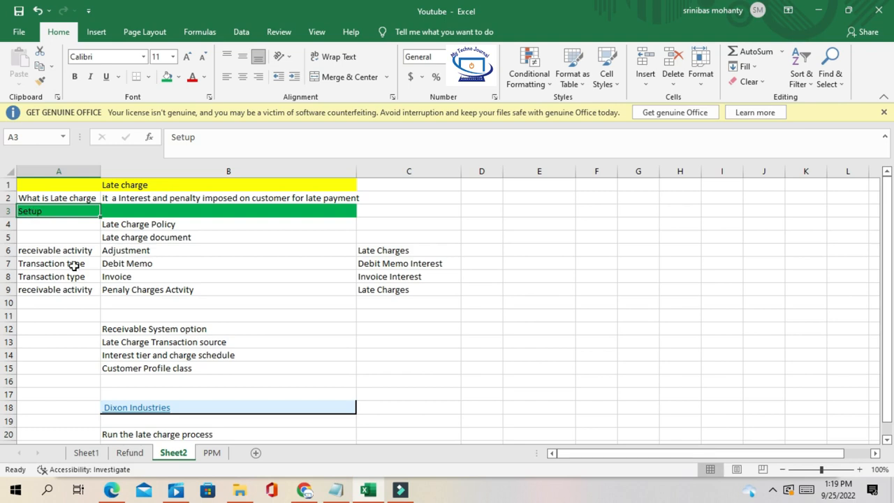
left_click(149, 223)
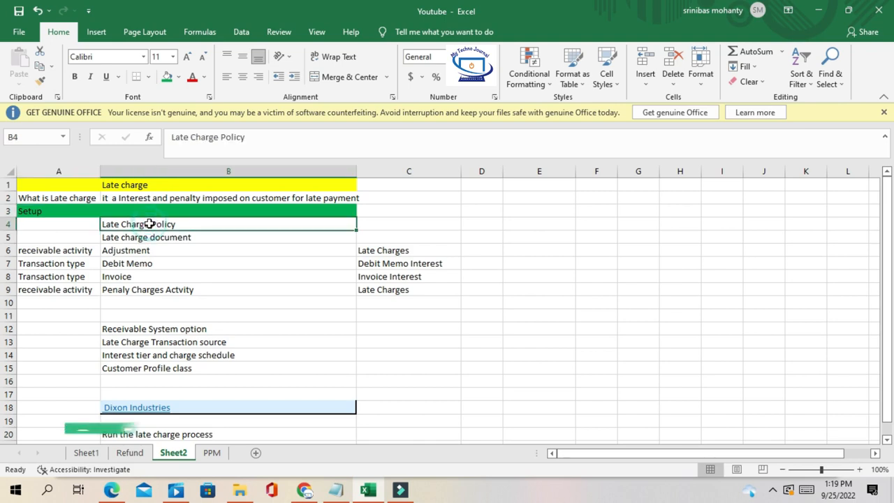
left_click(135, 252)
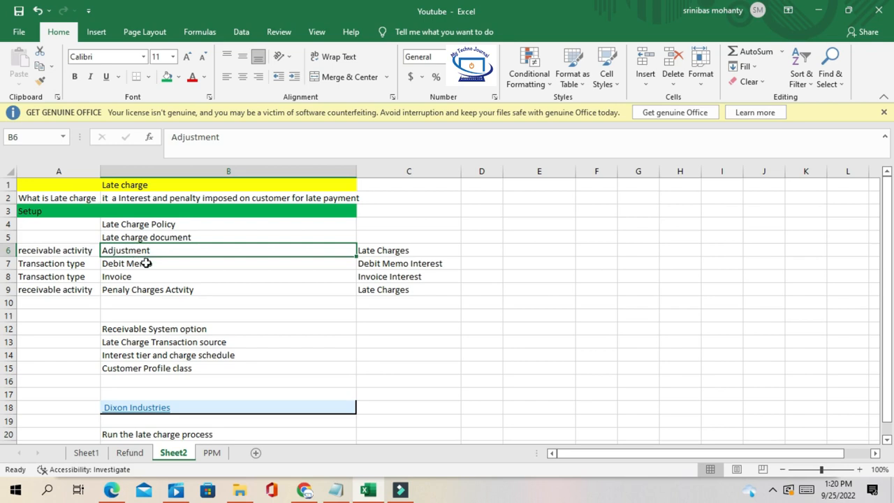
left_click(138, 278)
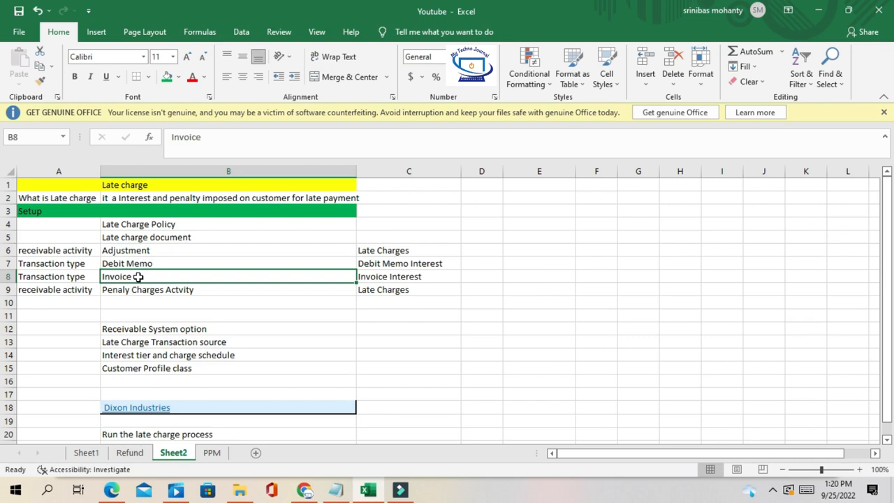
left_click(168, 251)
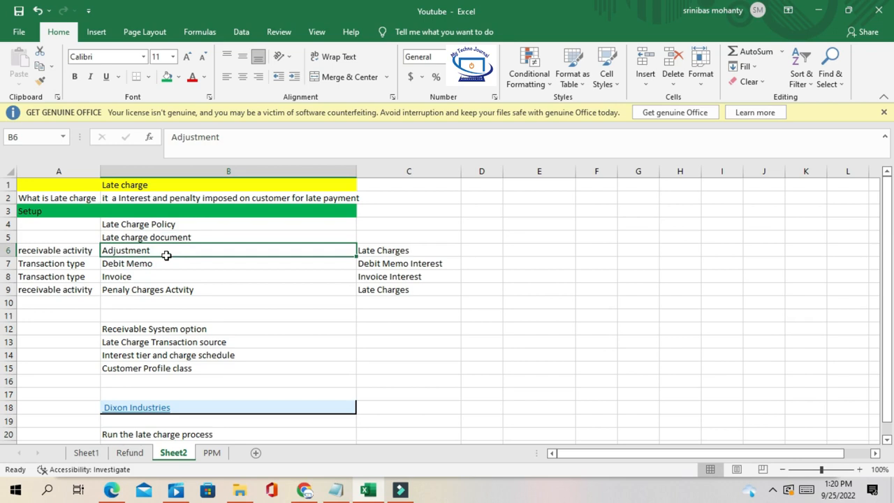
left_click_drag(167, 255, 164, 277)
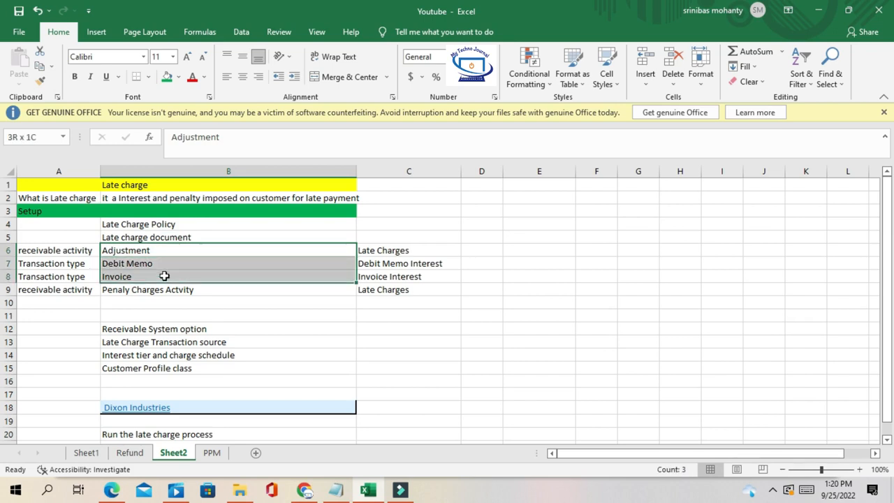
Step: Examine which receivable activity or transaction type is planned for each late charge document in rows 6 to 9
left_click(138, 253)
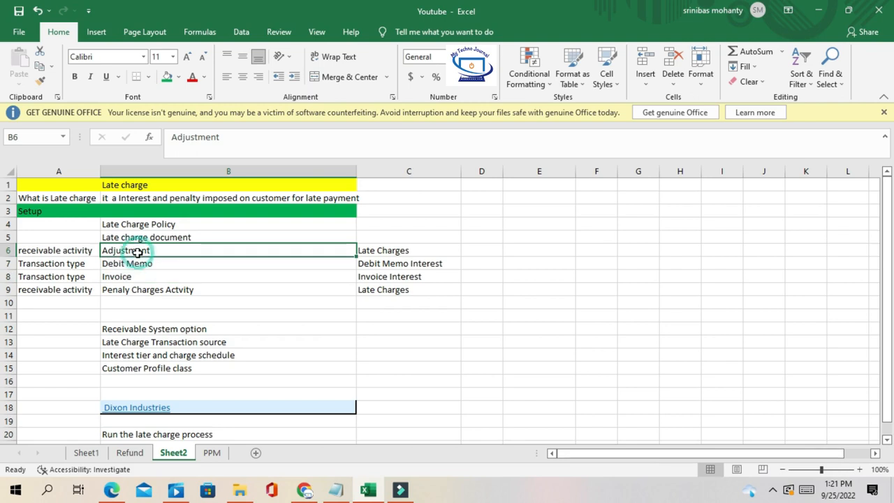
left_click(74, 262)
left_click(74, 252)
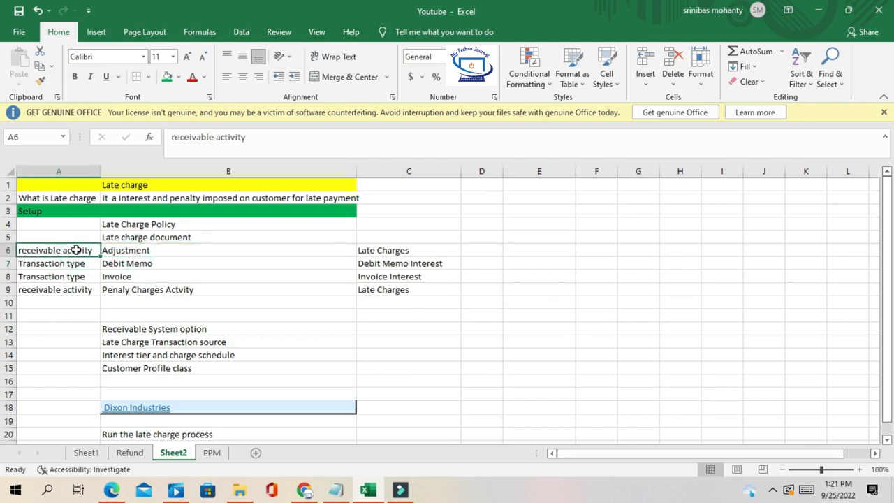
left_click(125, 277)
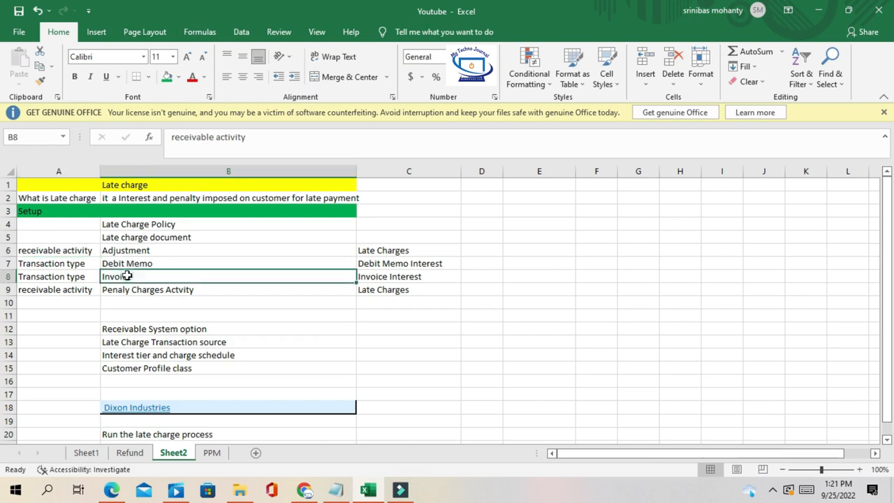
left_click(71, 264)
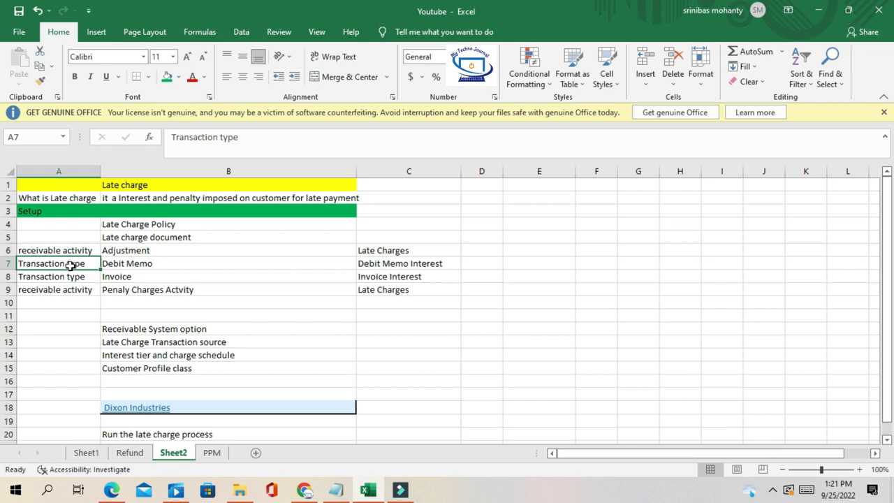
left_click(70, 278)
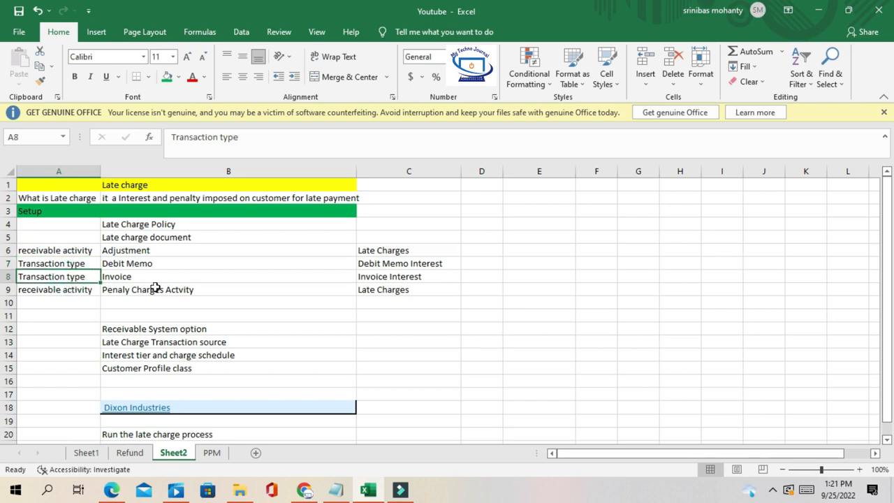
left_click(388, 291)
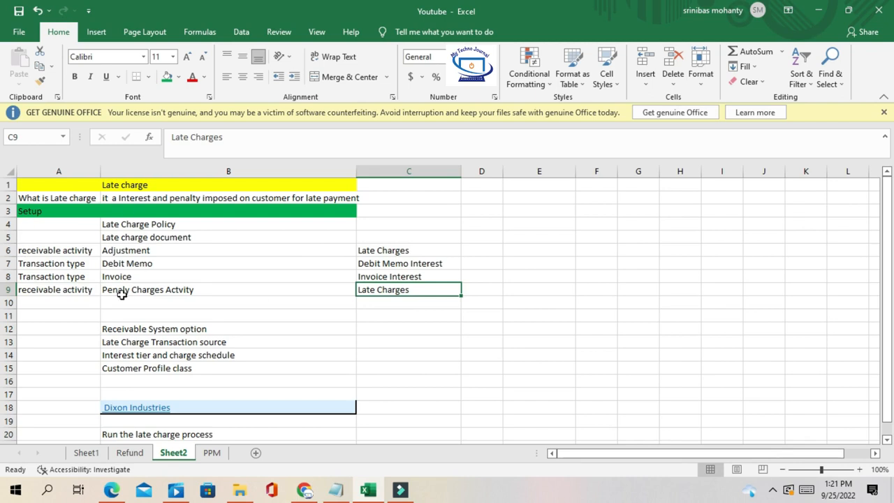
left_click_drag(72, 251, 183, 249)
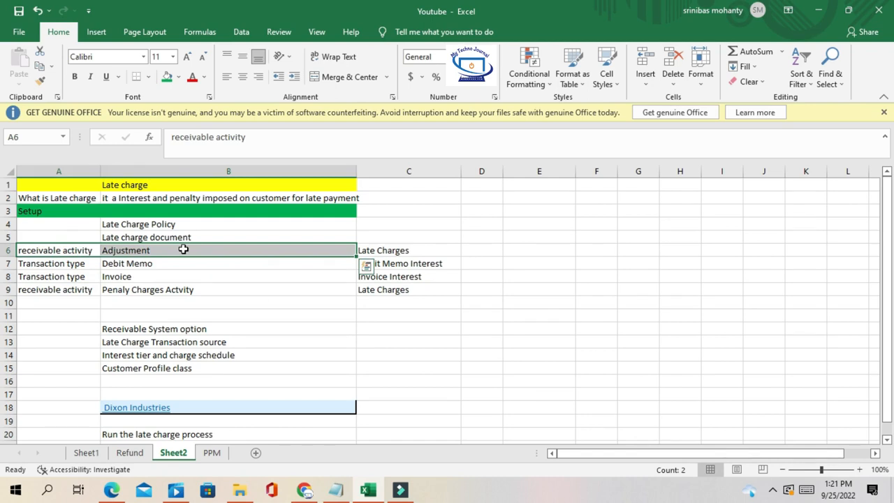
left_click(153, 250)
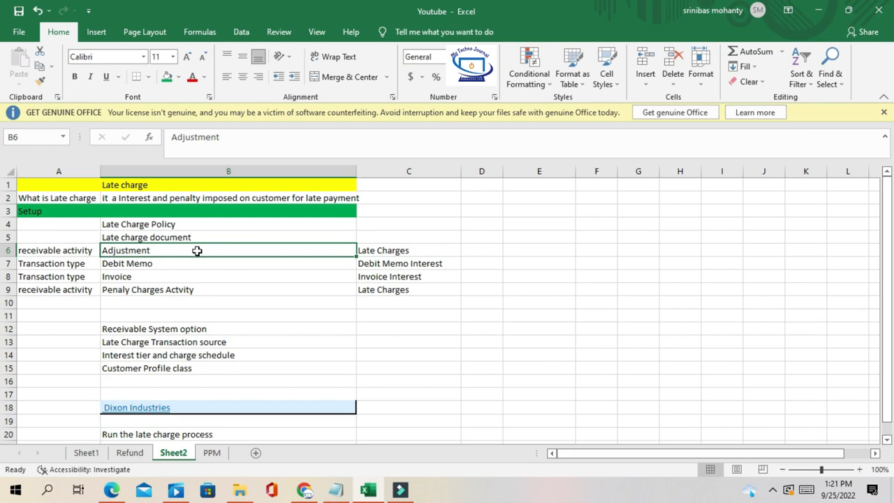
left_click(185, 238)
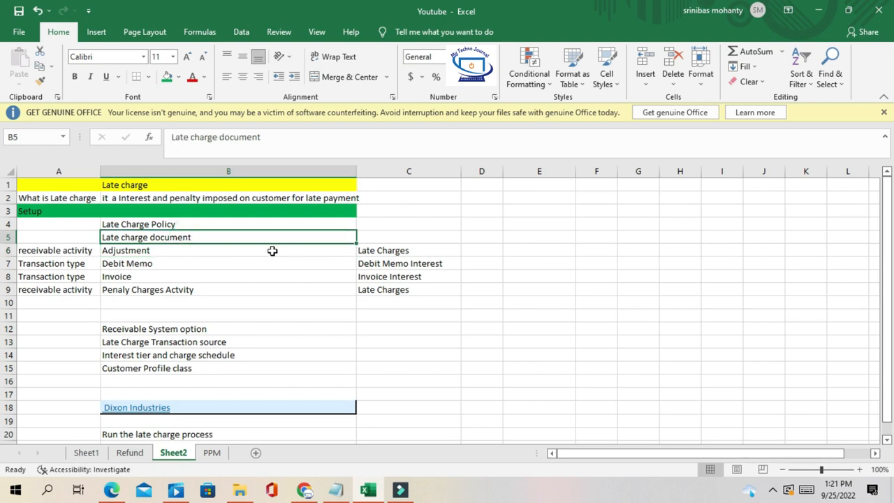
Step: In Oracle's setup pages in the browser, open the Manage Receivables Activities task from the Receivables area of the Financials offering
left_click(306, 492)
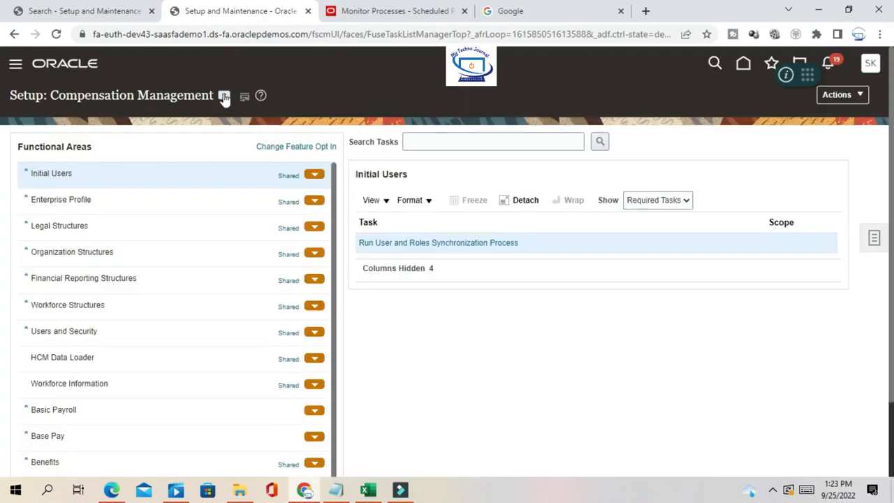
left_click(224, 96)
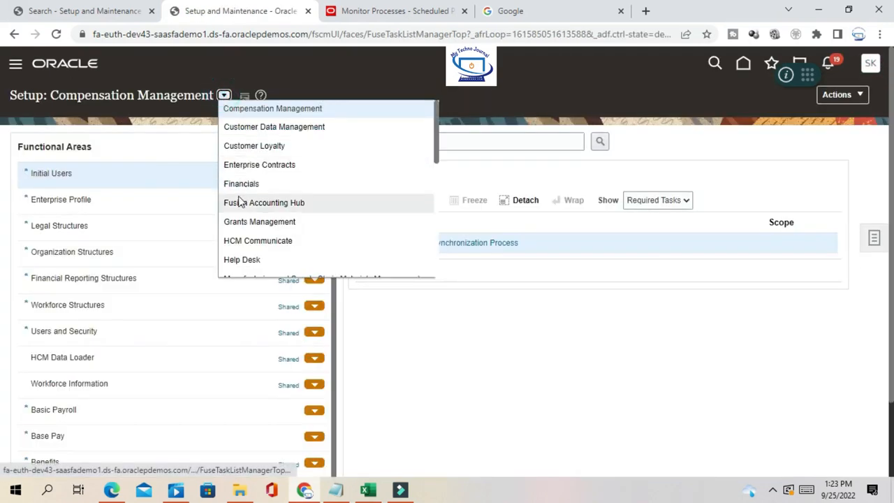
left_click(239, 182)
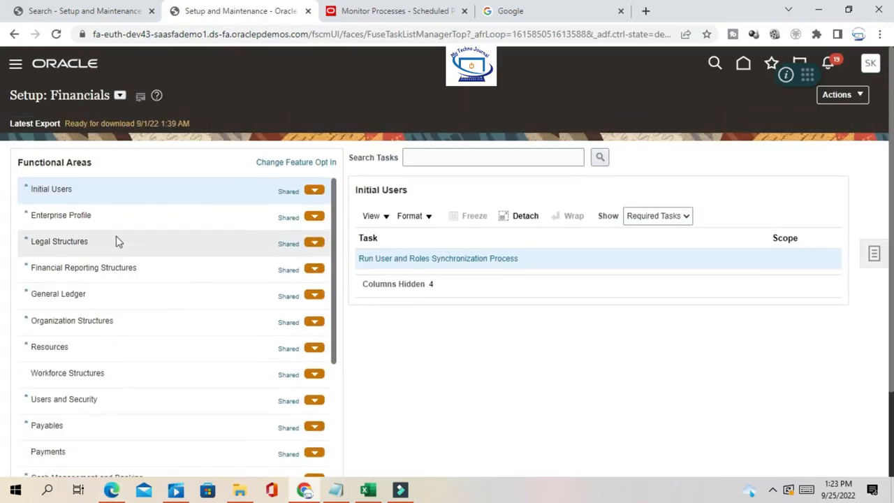
scroll(108, 355, "down", 4)
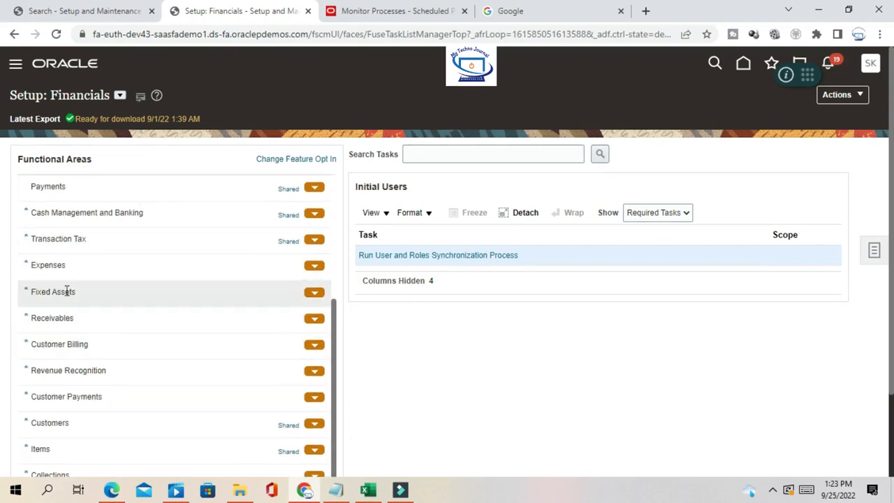
scroll(79, 311, "down", 2)
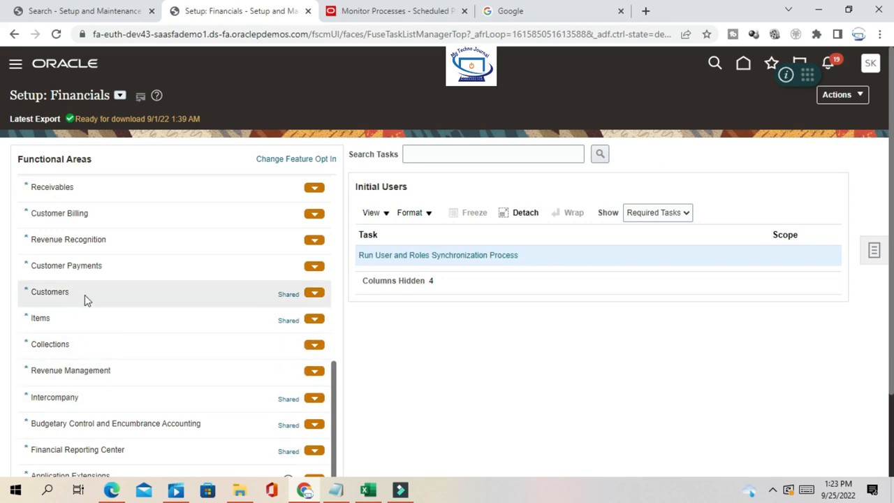
left_click(72, 180)
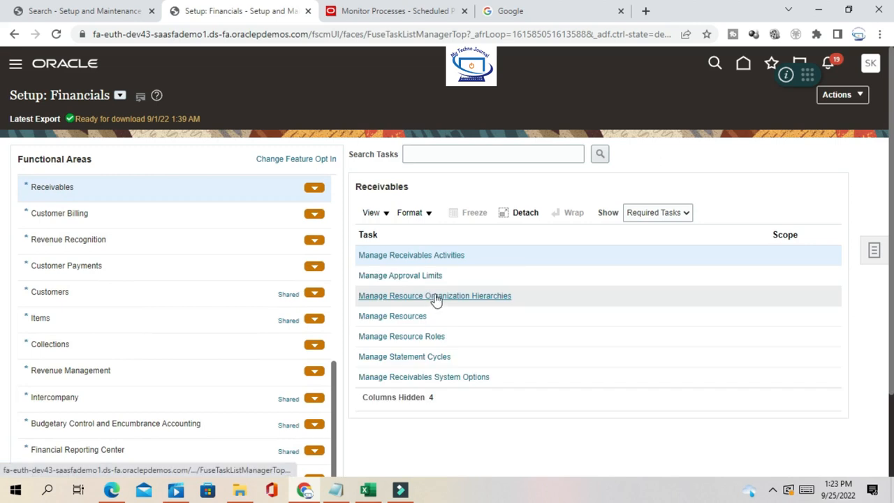
left_click(453, 256)
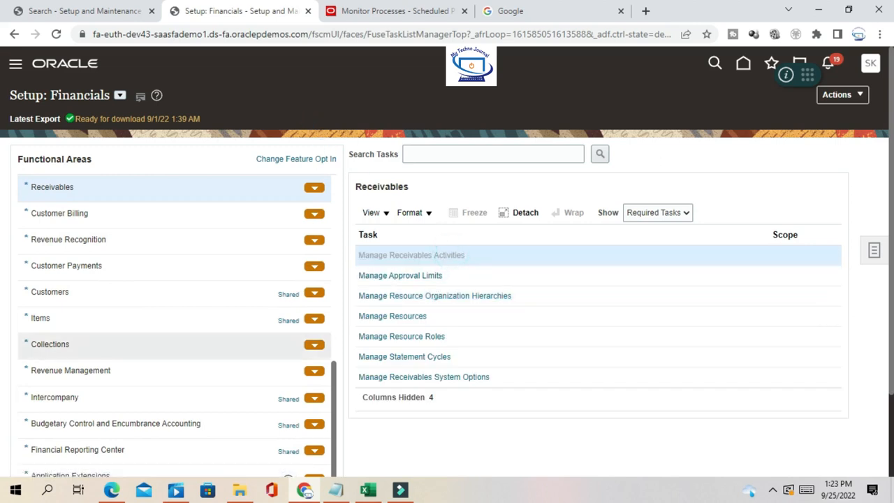
left_click(368, 490)
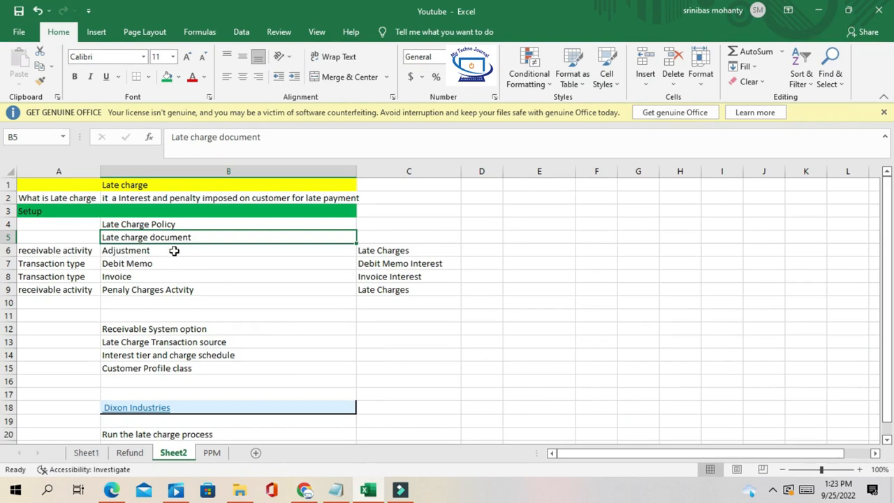
left_click(206, 260)
left_click(219, 237)
left_click(220, 257)
left_click(228, 251)
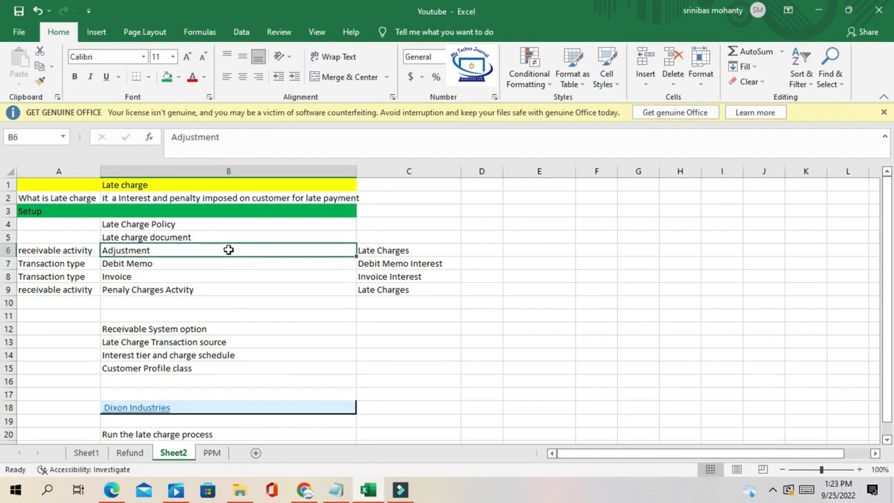
key("ctrl+c")
key("alt+Tab")
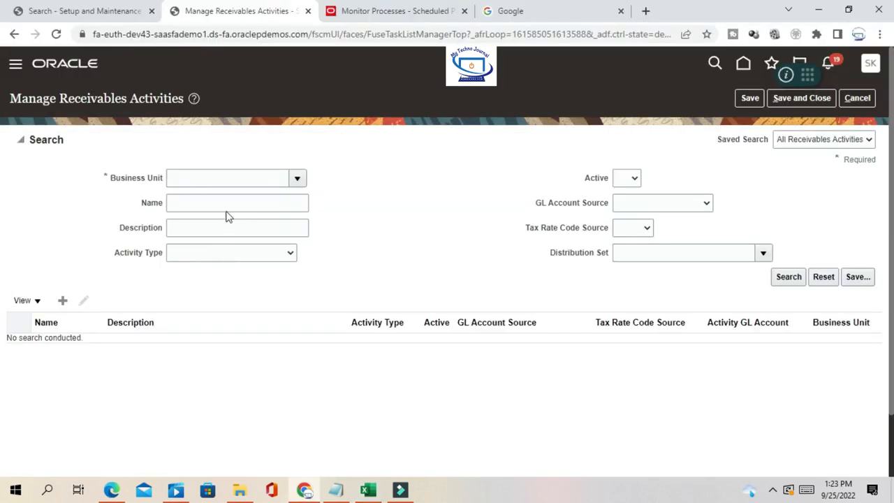
Step: Copy Late Charges from cell C6 of the workbook into the receivables activity search as the Name and run the search
key("alt+Tab")
left_click(370, 254)
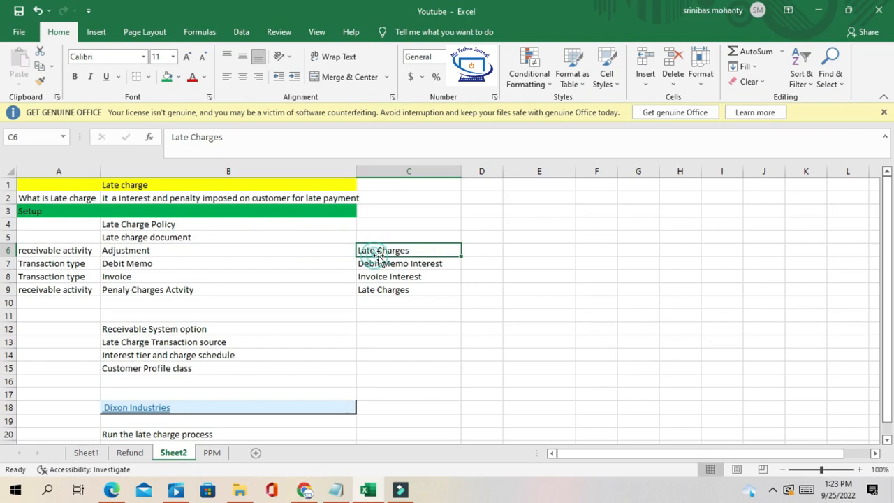
key("ctrl+c")
key("alt+Tab")
left_click(198, 201)
key("ctrl+v")
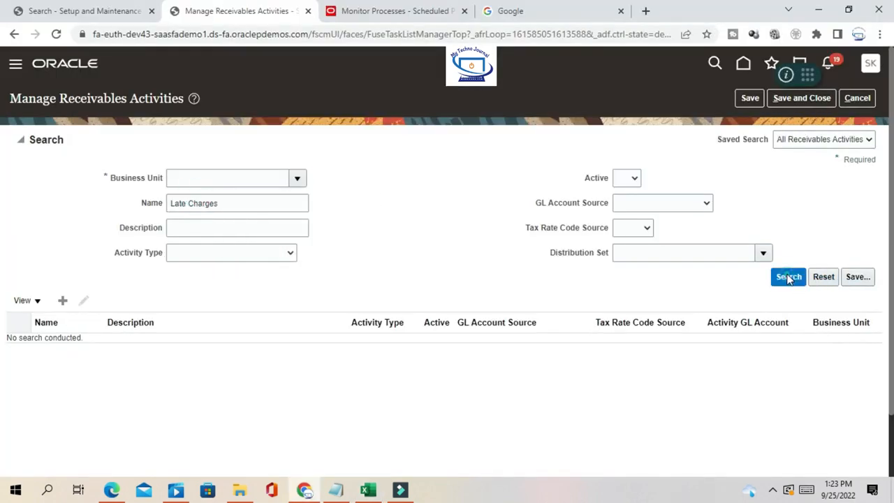
left_click(789, 277)
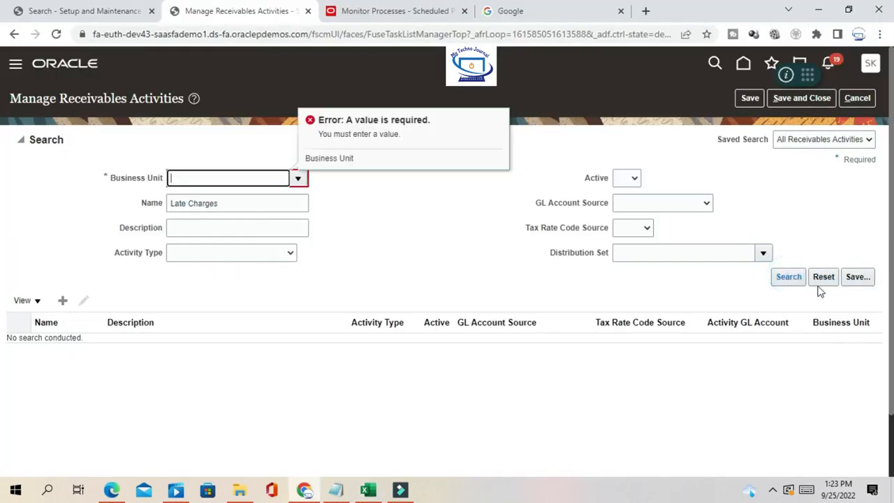
Step: Find business units starting with US1 through the advanced lookup and set the search's Business Unit to US1 Business Unit
left_click(297, 180)
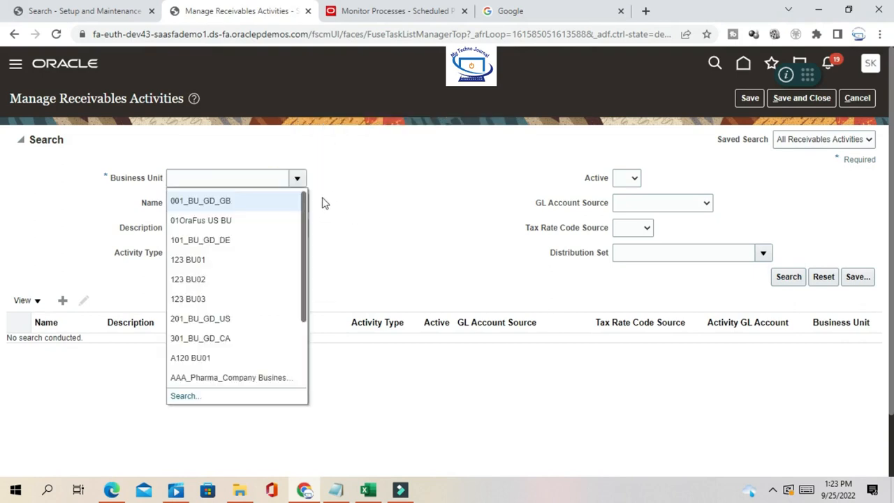
left_click(185, 396)
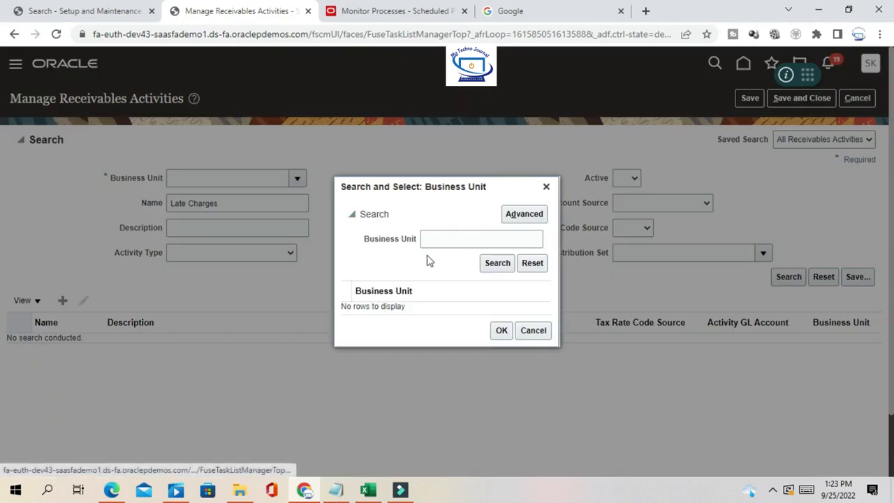
left_click(433, 239)
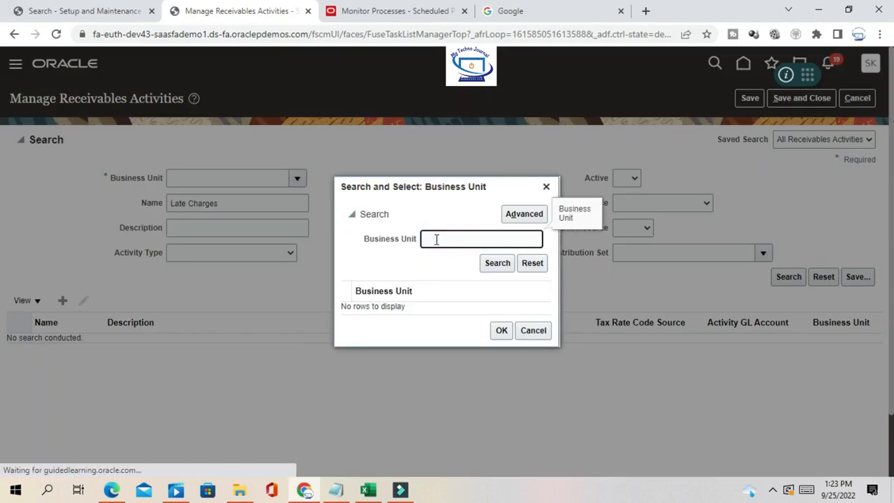
left_click(524, 213)
left_click(503, 239)
left_click(455, 238)
left_click(417, 254)
left_click(482, 236)
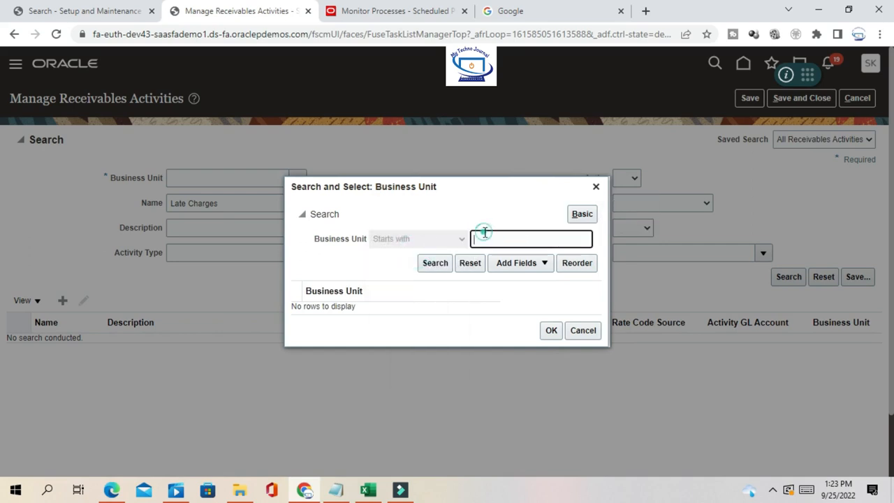
type("US1")
left_click(430, 264)
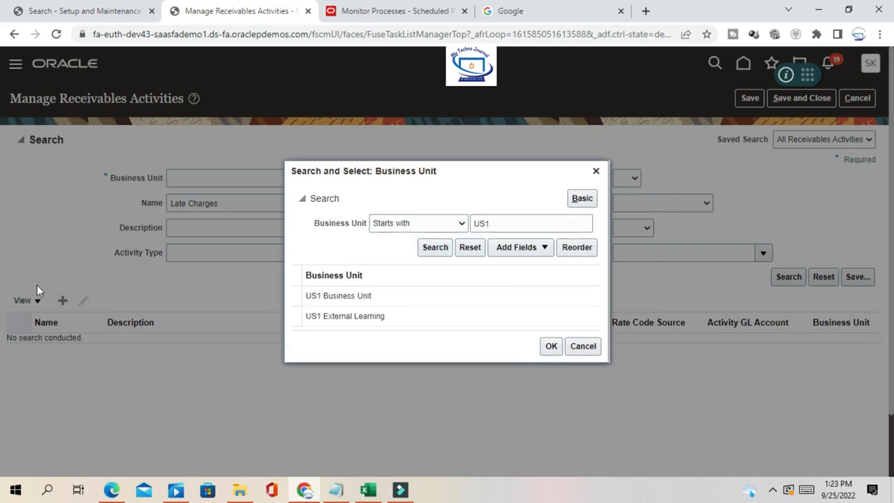
left_click(337, 295)
left_click(549, 349)
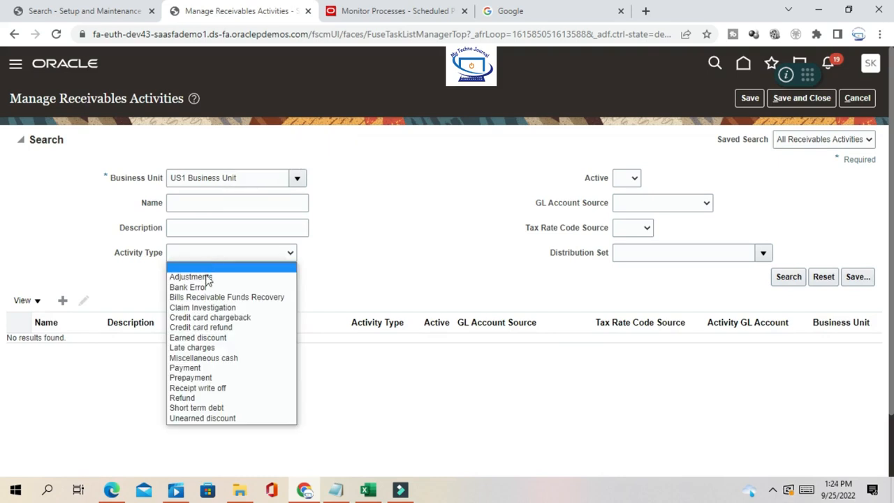
Step: Search US1 Business Unit's receivables activities by the Activity Type Late charges and open the Late Charge Interest activity
left_click(193, 347)
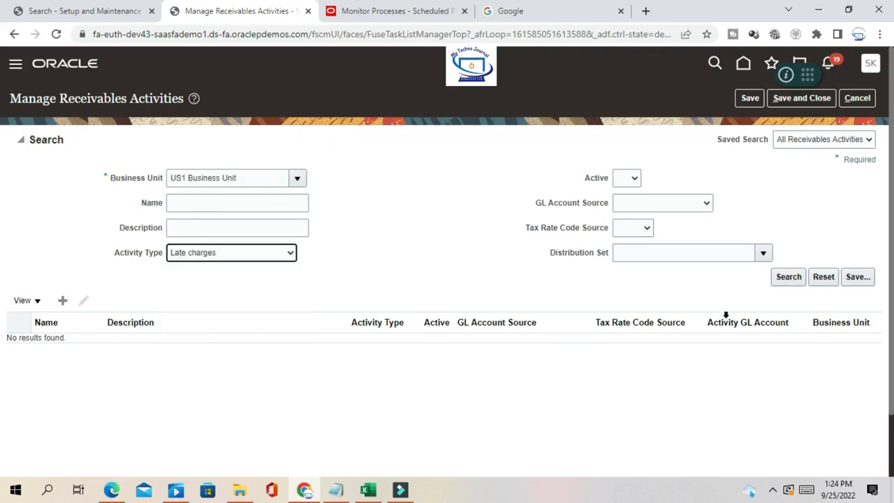
left_click(792, 277)
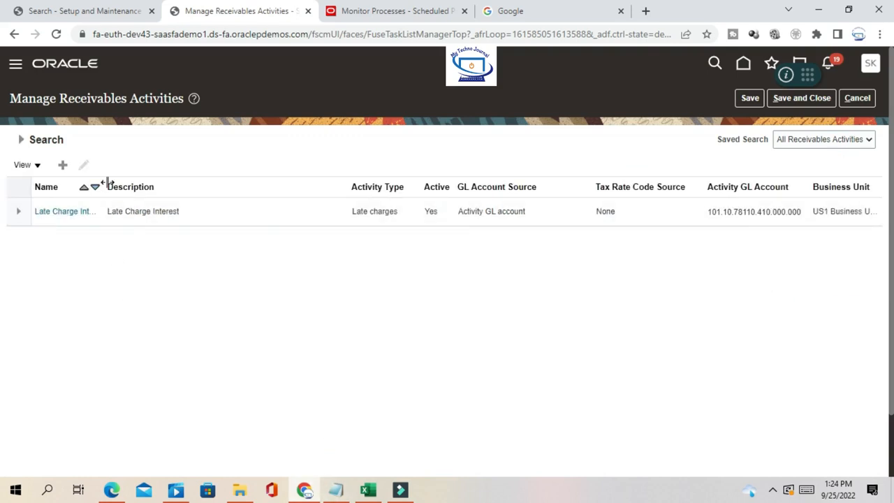
left_click_drag(104, 186, 240, 189)
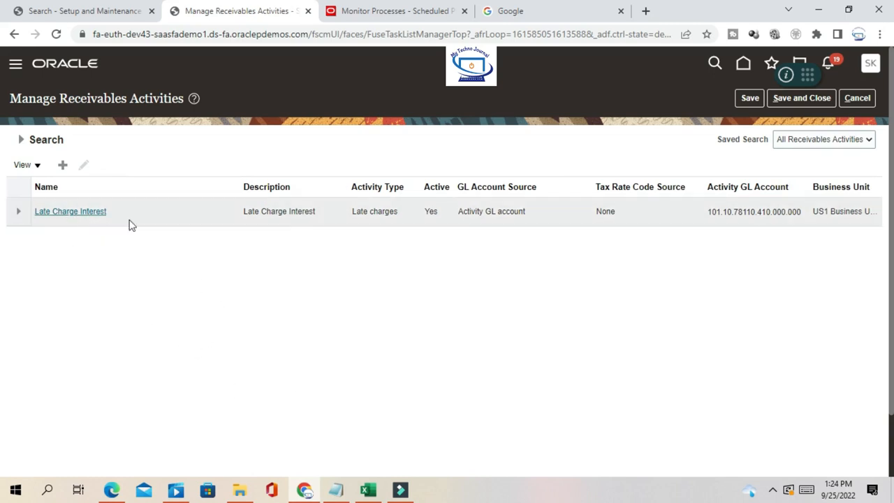
left_click(95, 214)
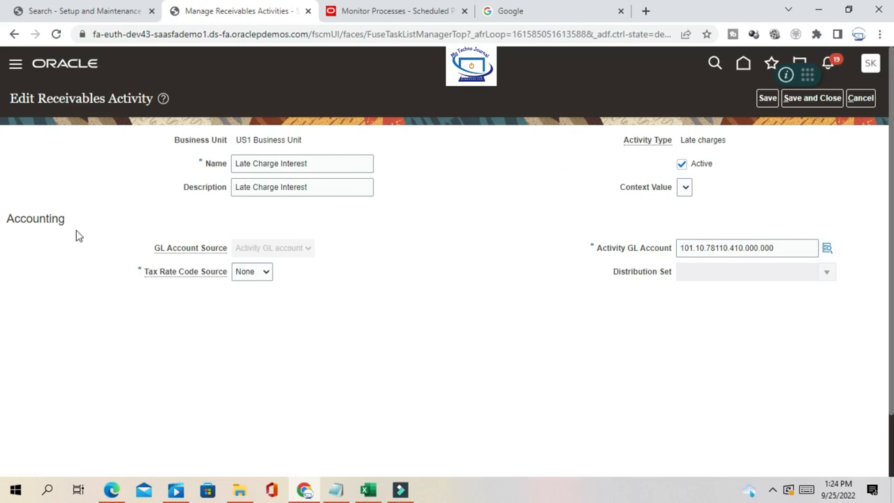
Step: Review and accept the Activity GL Account segments of Late Charge Interest, then save and close the activity and the activities page
left_click_drag(158, 149, 627, 332)
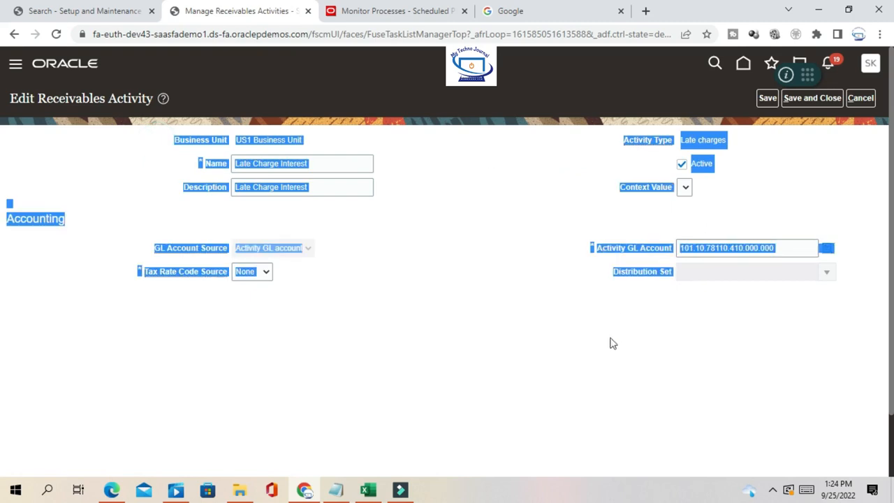
left_click(608, 340)
left_click(827, 247)
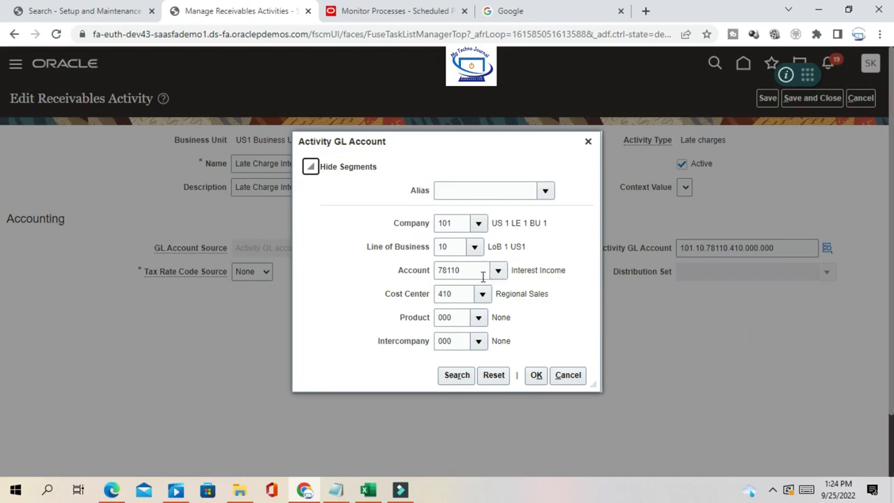
double_click(483, 277)
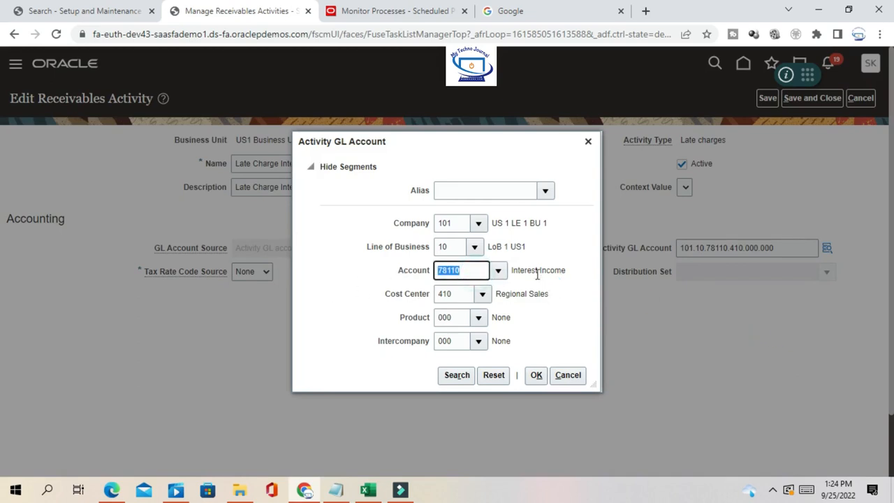
left_click_drag(513, 271, 587, 274)
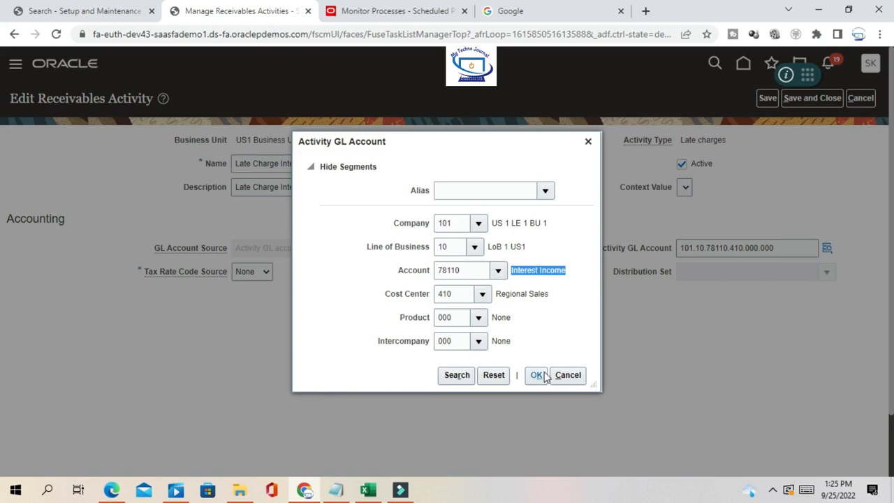
double_click(465, 269)
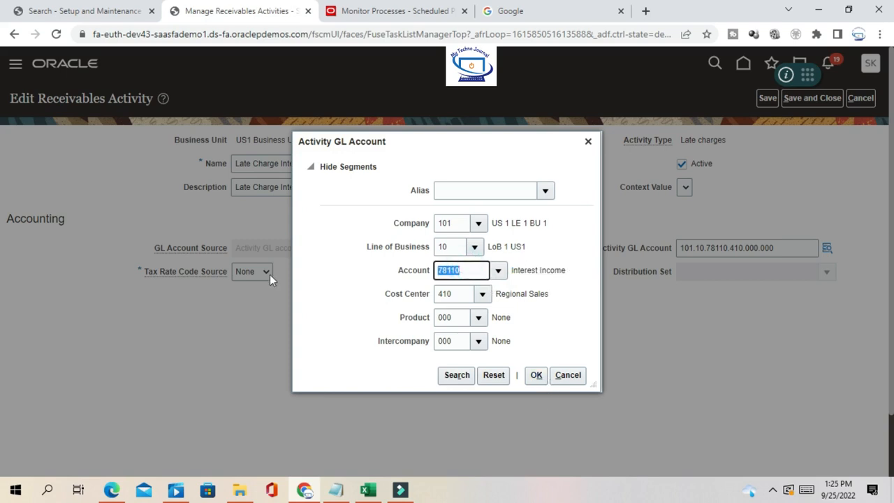
left_click(537, 375)
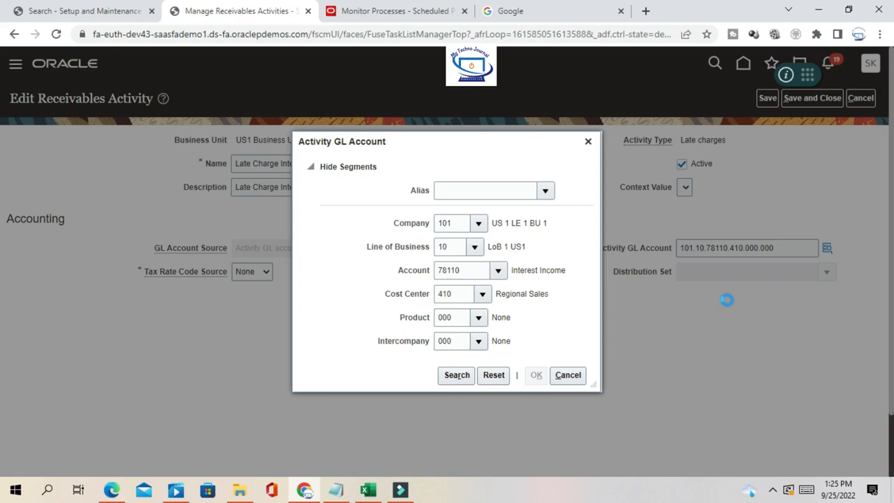
left_click(816, 98)
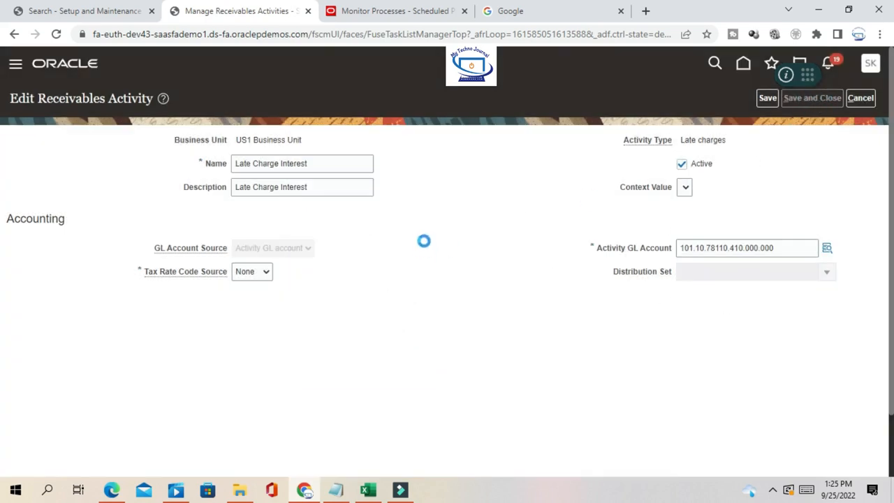
left_click(796, 98)
Step: Check the Debit Memo row in the Excel workbook, then search Oracle's setup tasks for Manage%Transac%Type% and open Manage Transaction Types
left_click(368, 491)
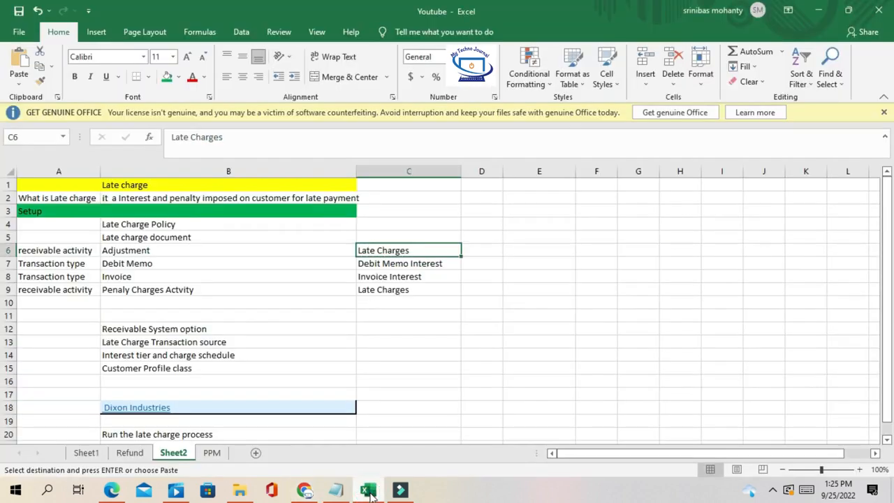
left_click(128, 277)
left_click(142, 266)
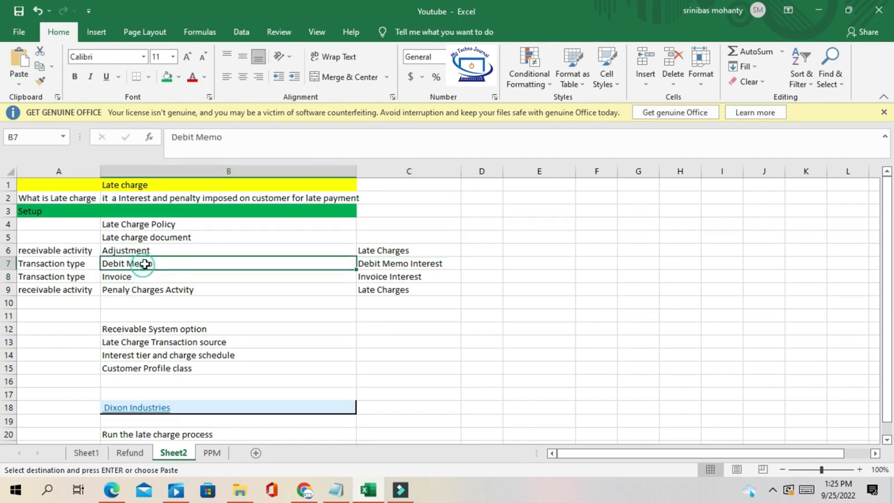
left_click(819, 11)
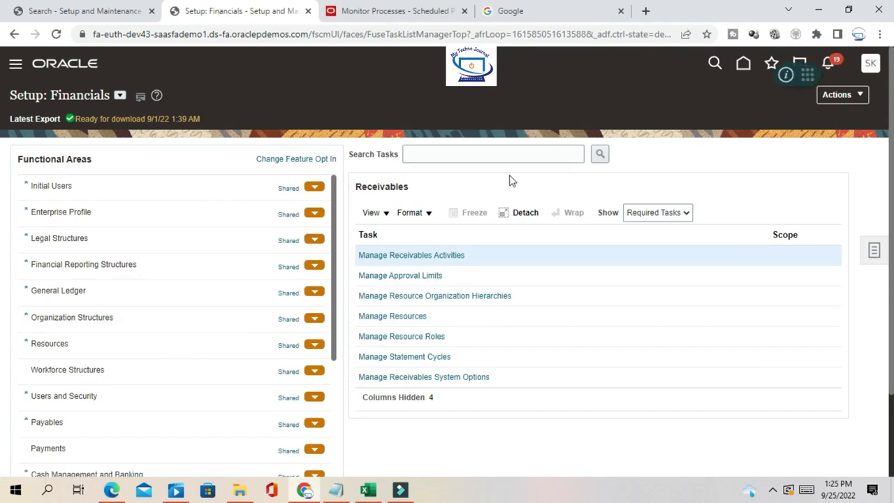
left_click(471, 155)
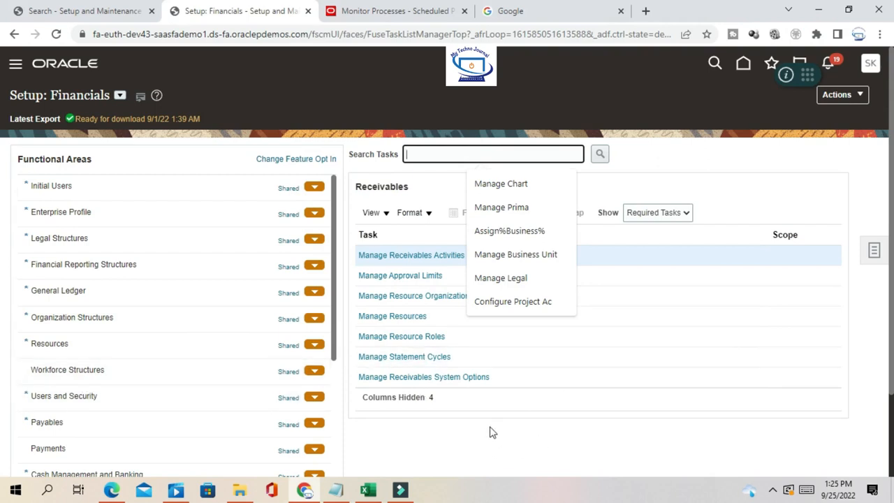
left_click(601, 153)
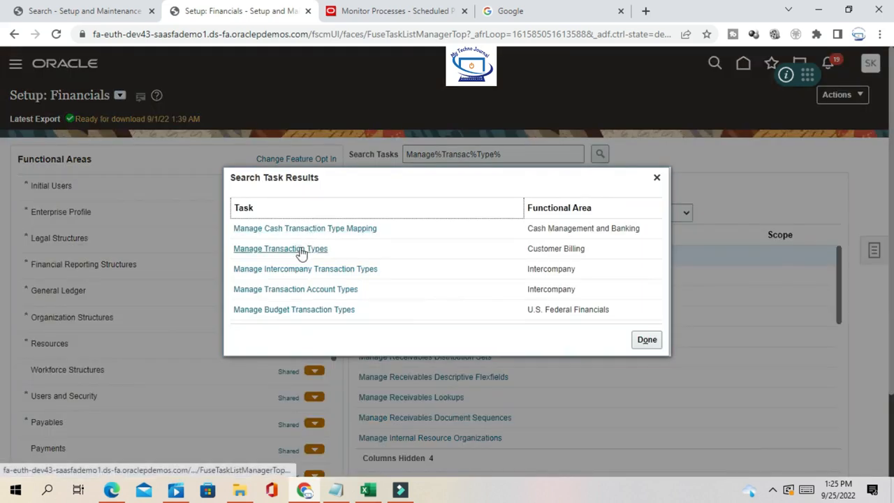
left_click(301, 250)
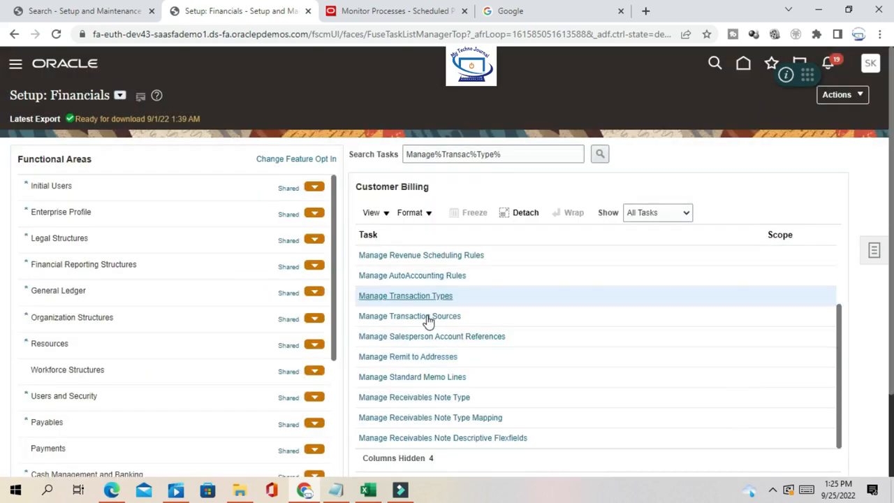
left_click(433, 297)
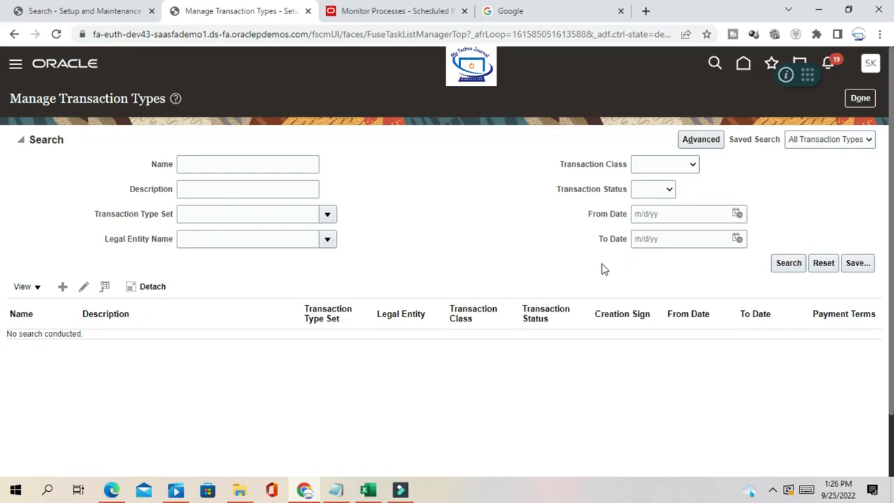
Step: Search transaction types by the Name Debit Memo Interest copied from workbook cell C7, and review the matching type without saving
key("alt+Tab")
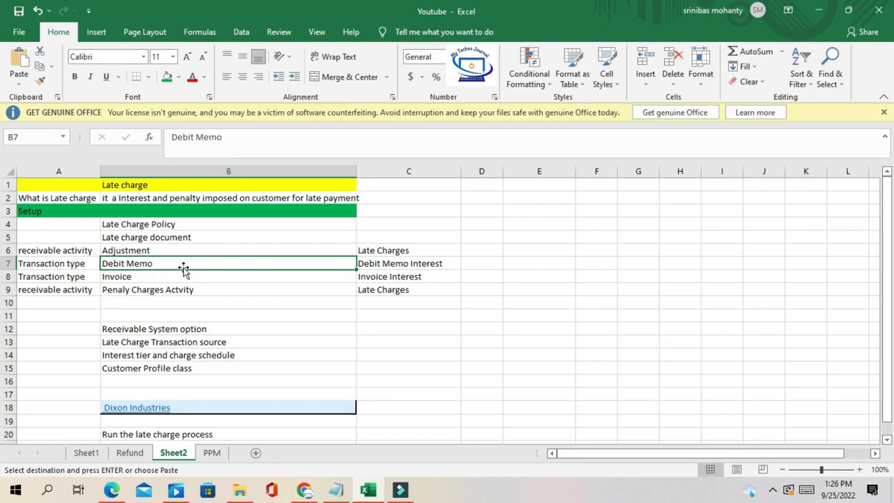
left_click(387, 263)
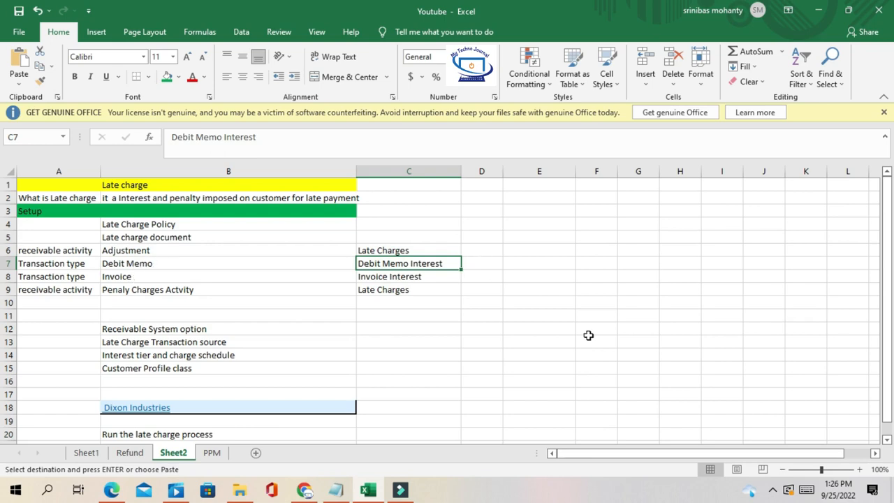
key("ctrl+c")
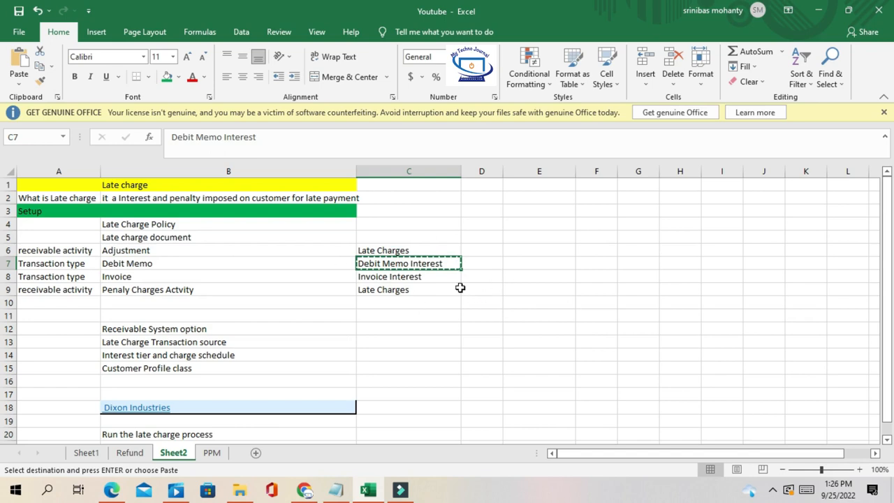
key("alt+Tab")
left_click(230, 188)
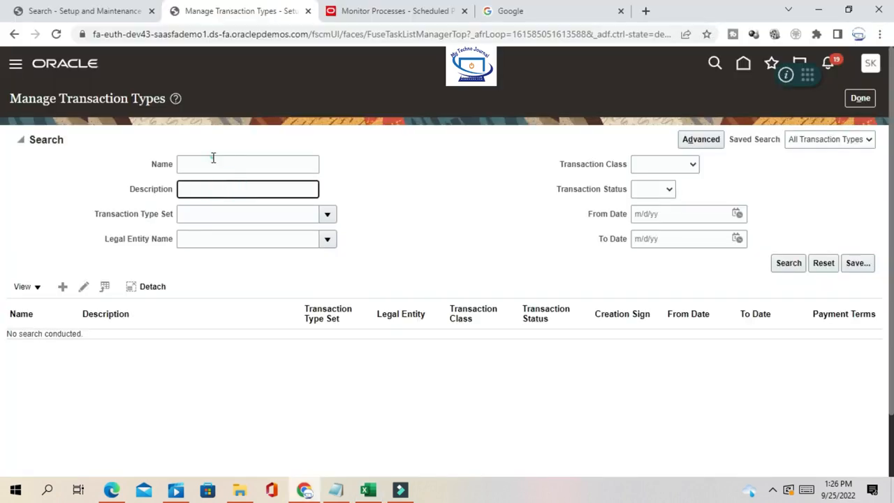
left_click(213, 157)
key("ctrl+v")
left_click(789, 263)
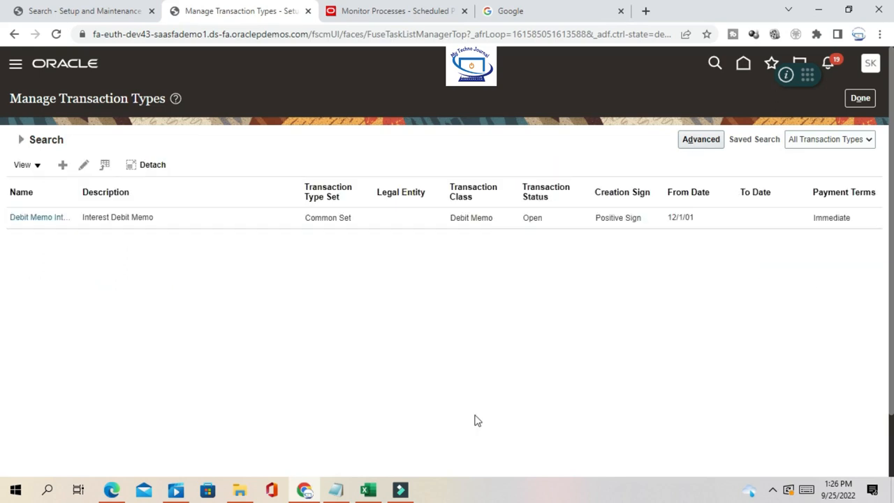
left_click(29, 220)
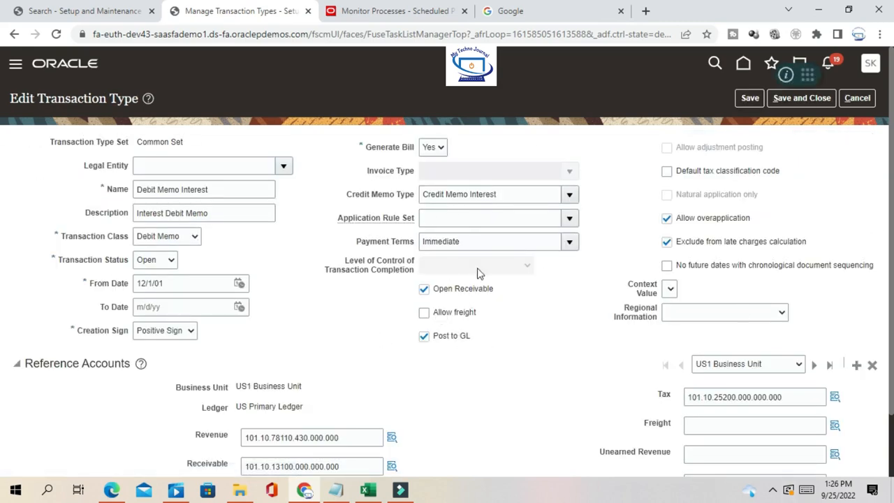
left_click(858, 98)
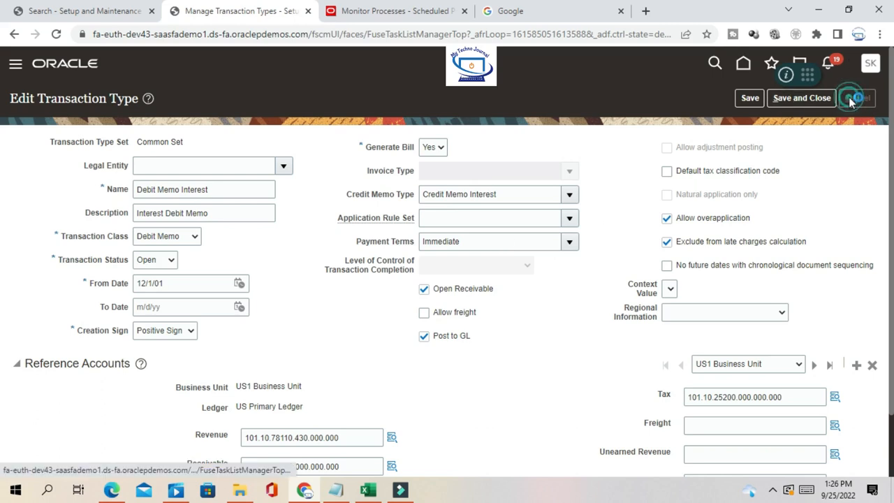
Step: Copy Invoice Interest from cell C8 of the workbook into the transaction type search as the Name and run the search
key("alt+Tab")
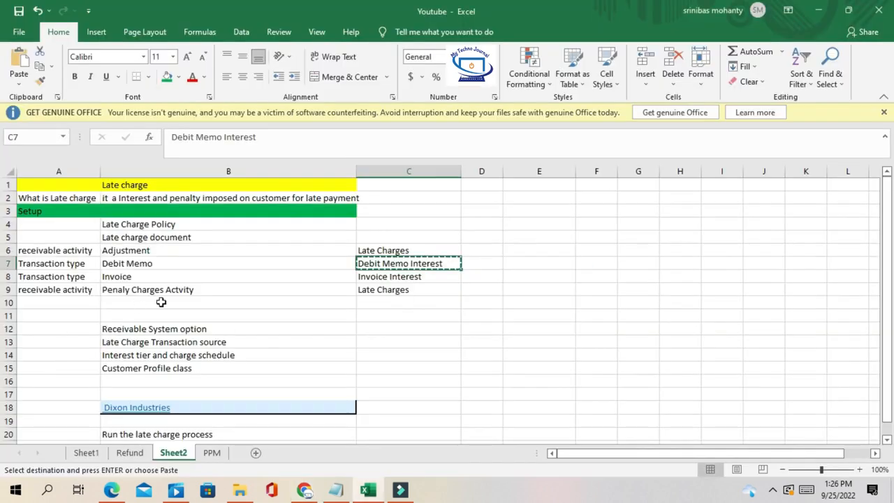
left_click(128, 279)
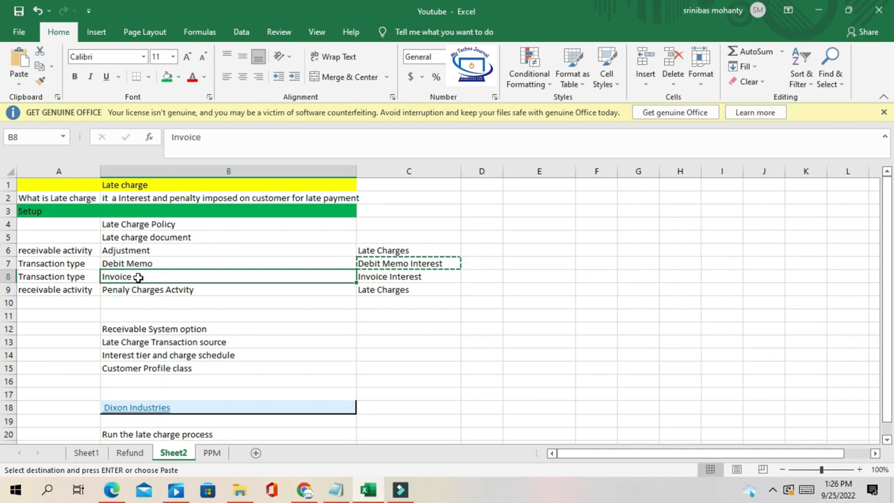
left_click(386, 275)
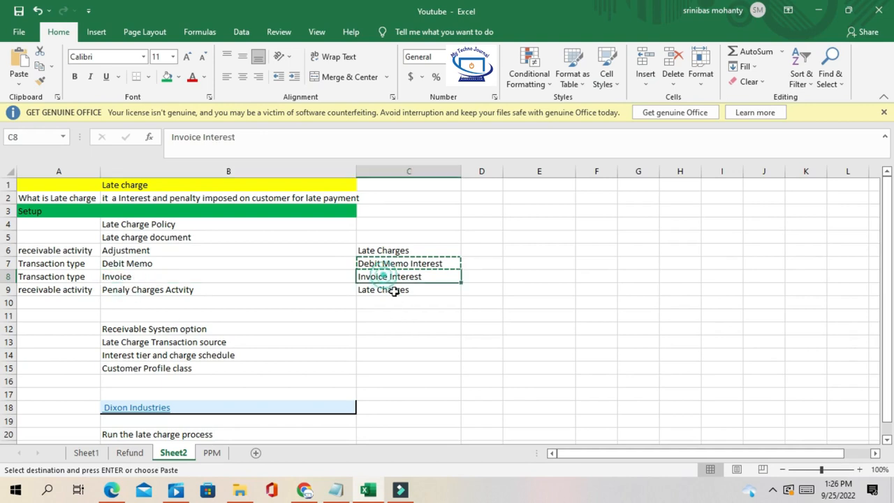
key("alt+Tab")
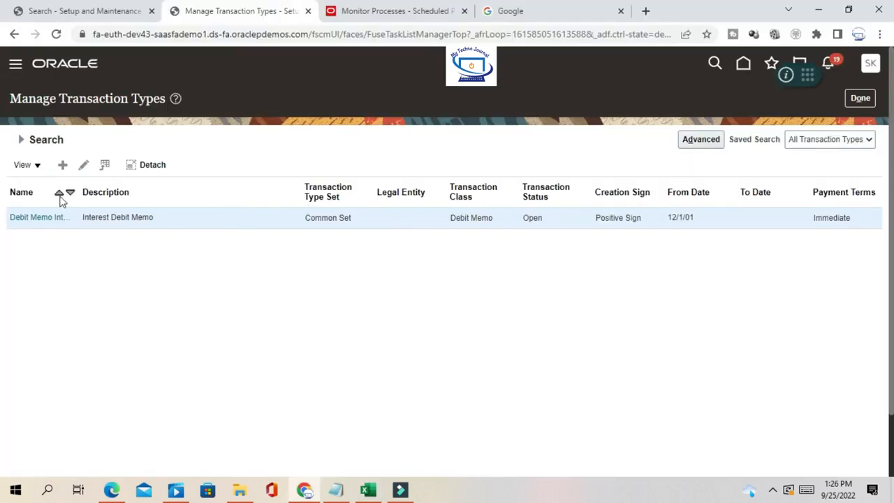
left_click(21, 140)
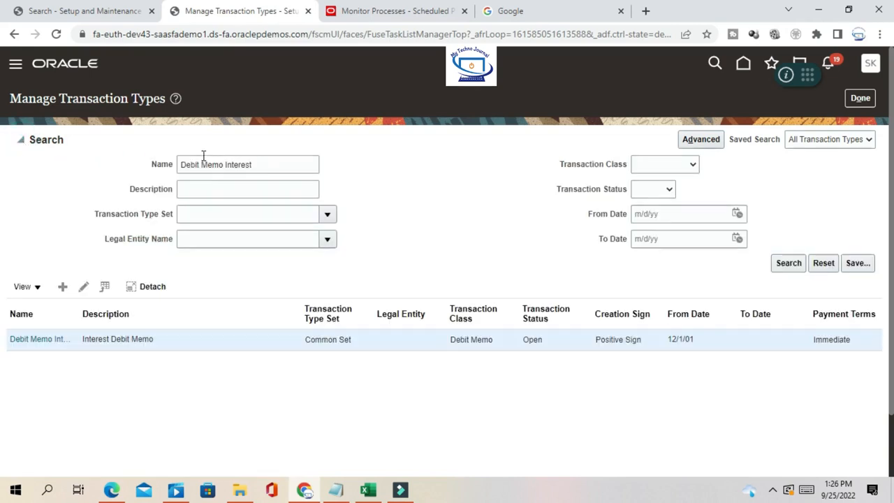
triple_click(262, 164)
key("ctrl+v")
left_click(789, 263)
Step: Review the Invoice Interest transaction type, save and close it, and return to the Financials setup tasks
left_click(35, 218)
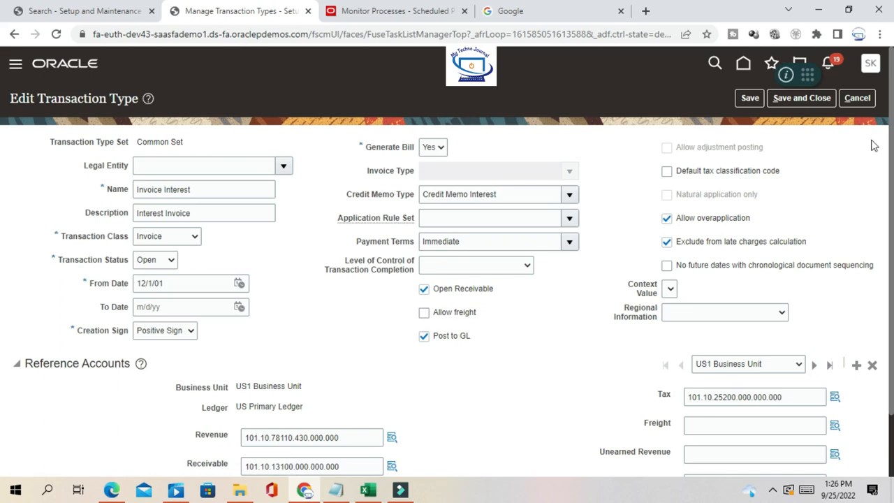
left_click(821, 98)
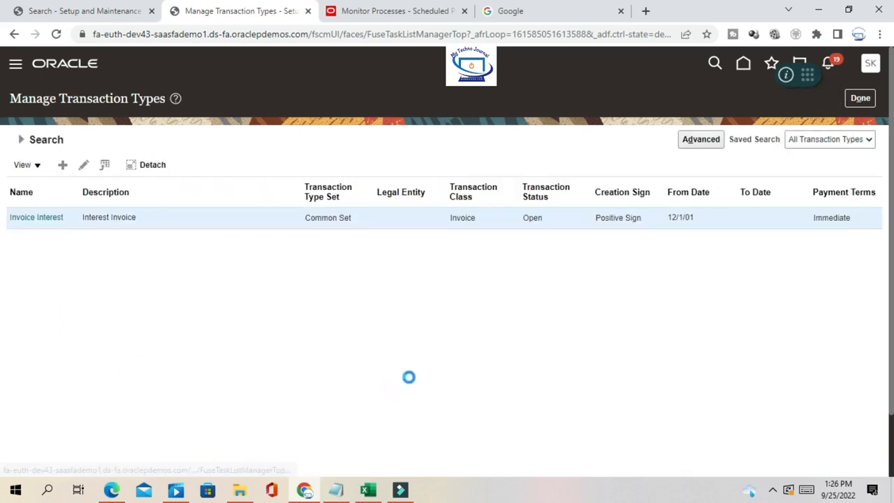
left_click(865, 102)
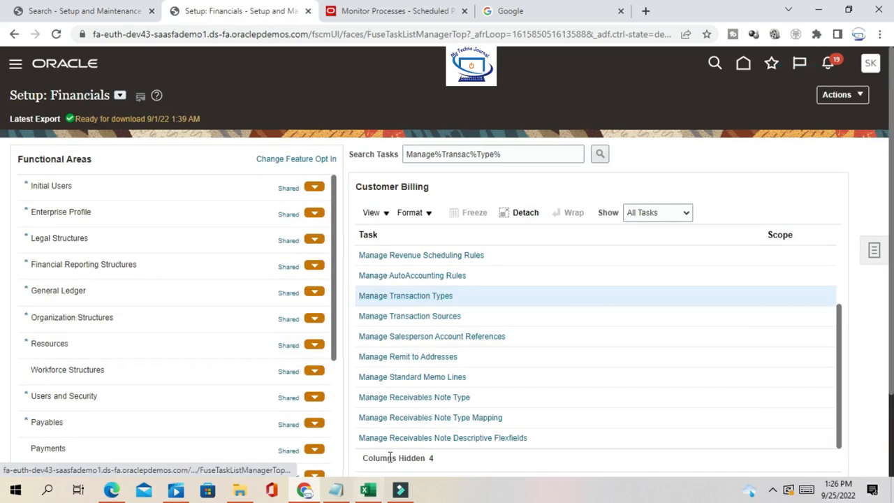
Step: In the Excel workbook, select the late charge documents in B6:B9 to review which ones are covered
left_click(363, 490)
left_click_drag(149, 253, 143, 284)
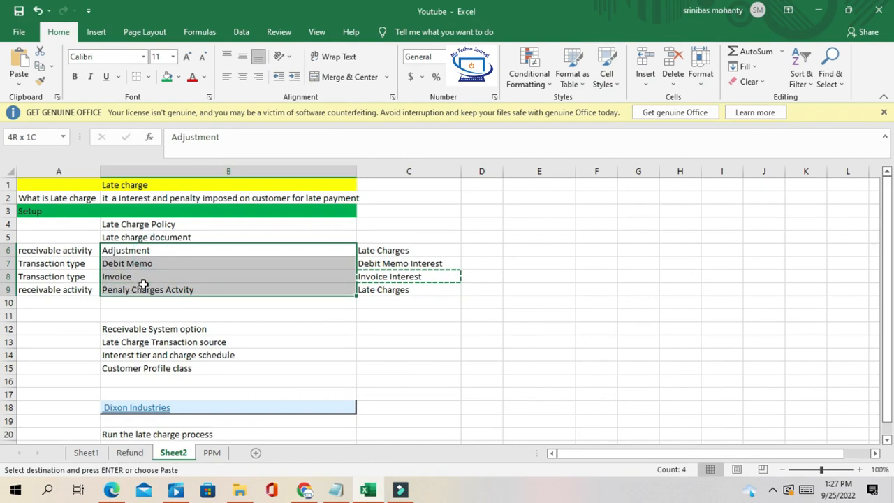
left_click_drag(143, 285, 143, 285)
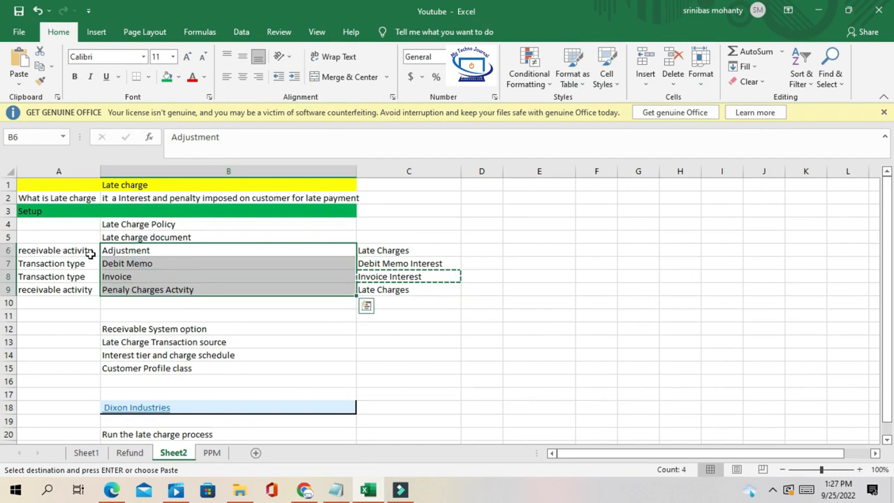
Step: In the workbook, review the late charge document rows 6 to 9 and select the Receivable System option item in B12
left_click(123, 251)
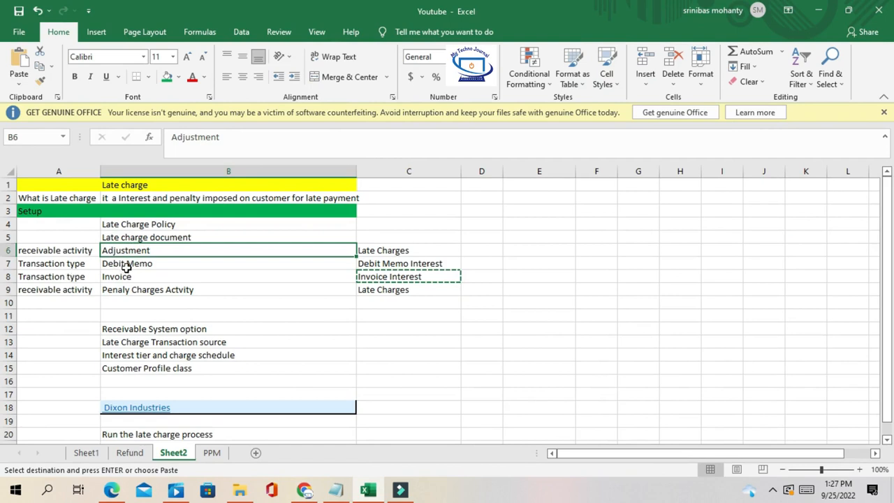
left_click(48, 317)
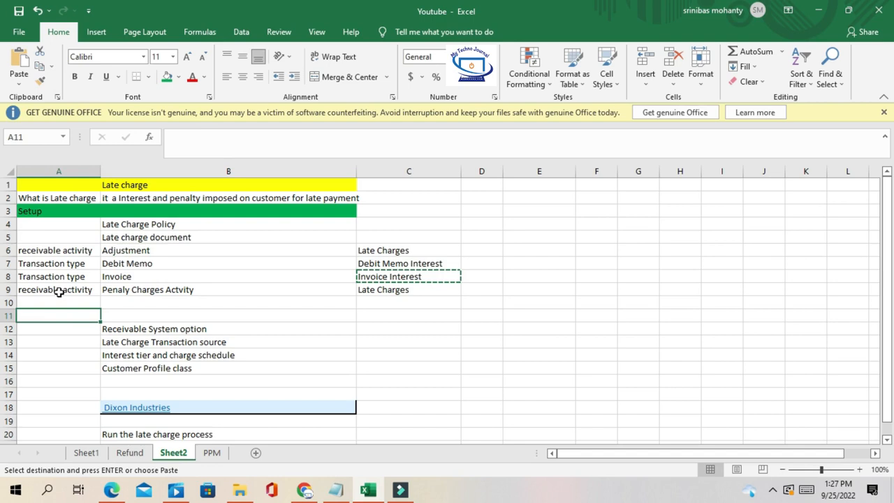
left_click(59, 292)
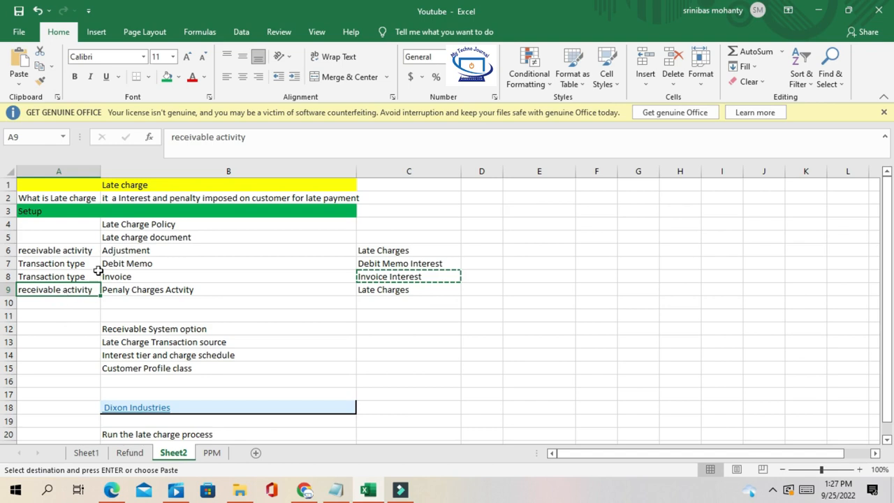
left_click_drag(46, 211, 405, 285)
left_click(638, 301)
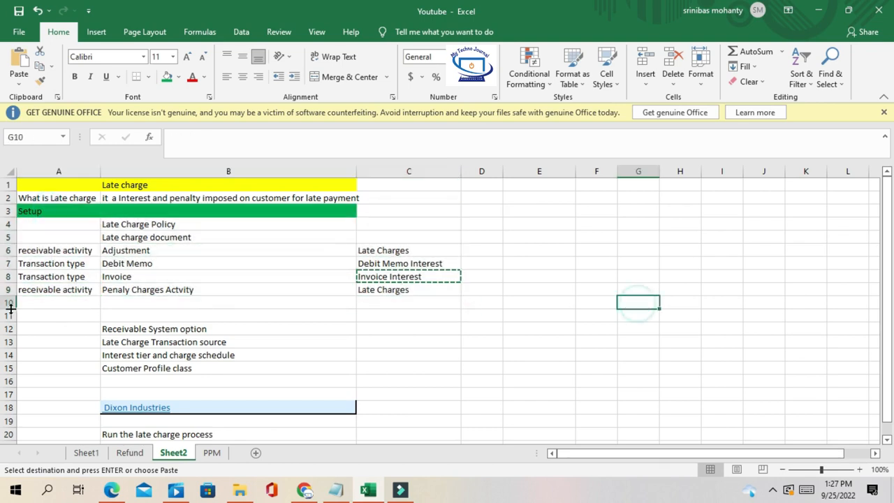
left_click(134, 329)
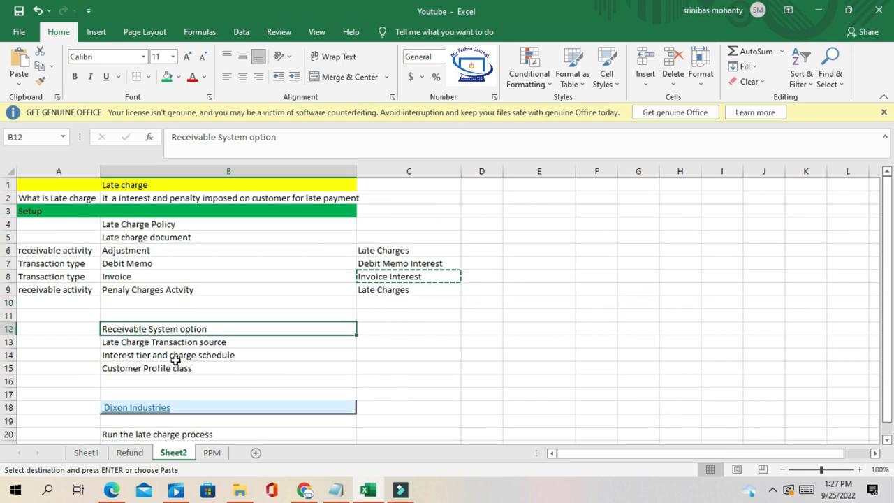
left_click(164, 329)
Step: Switch to Oracle Fusion, find the Manage Receivables System Options task with the search Manage%Rec%System, and open it
key("alt+Tab")
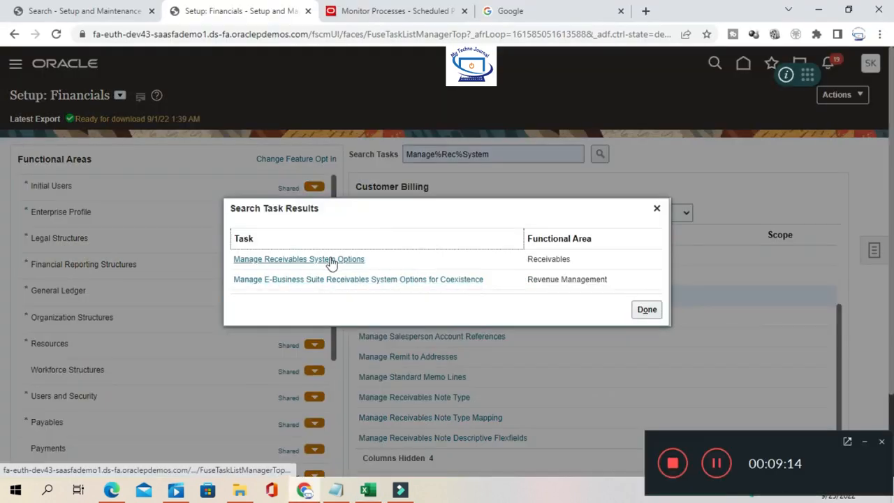
left_click(869, 443)
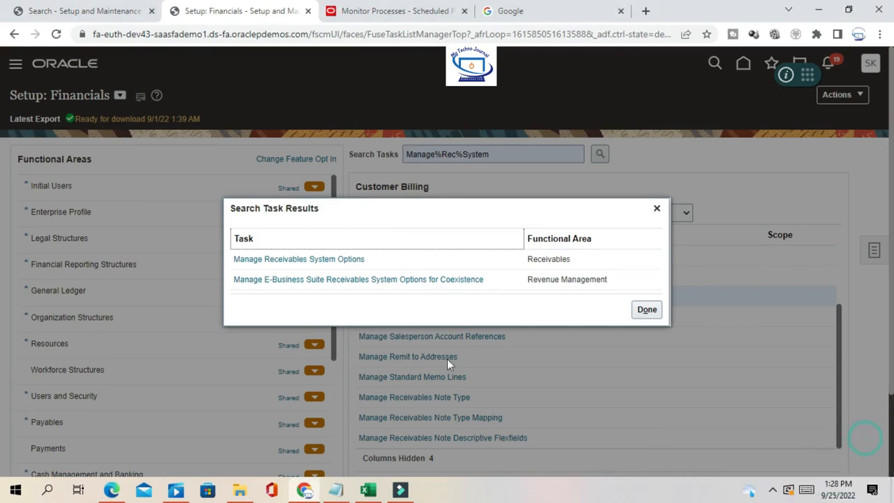
left_click(291, 260)
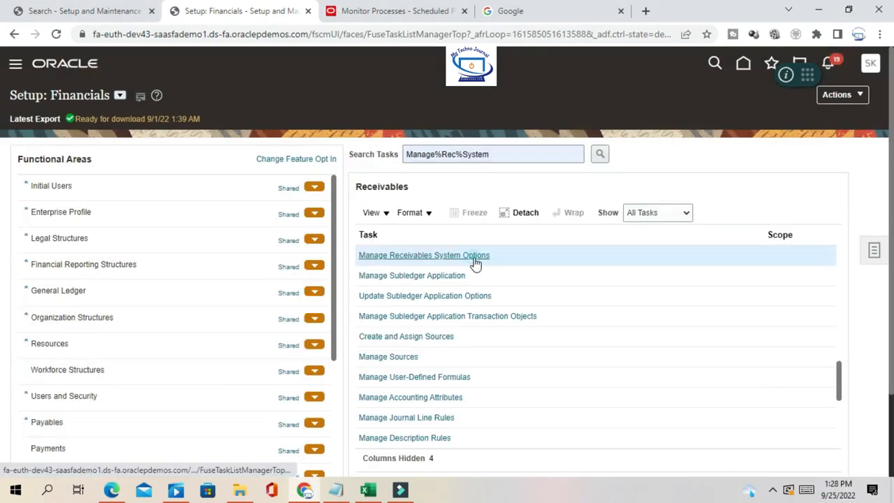
left_click(475, 257)
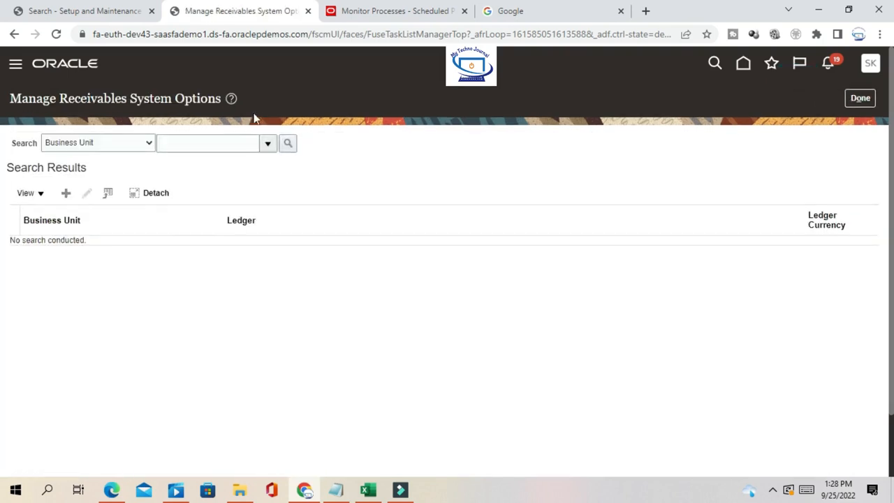
Step: Search the receivables system options for US1 Business Unit and open that business unit's record
left_click(268, 144)
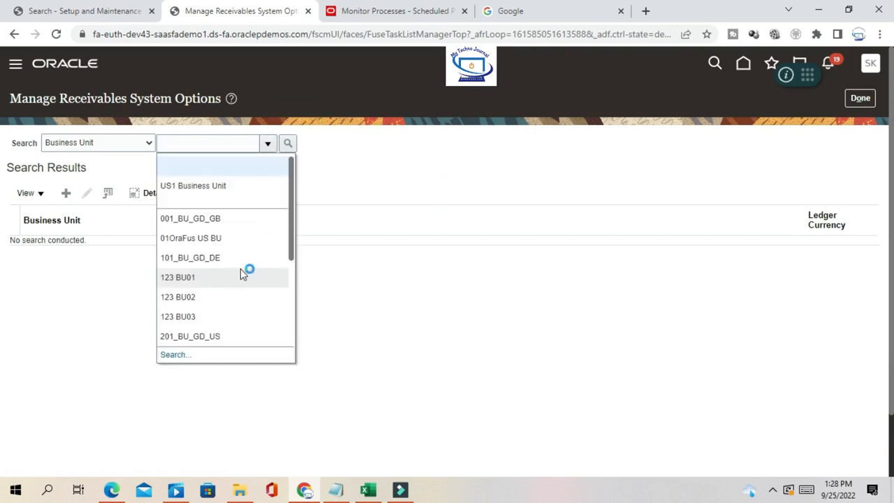
left_click(203, 185)
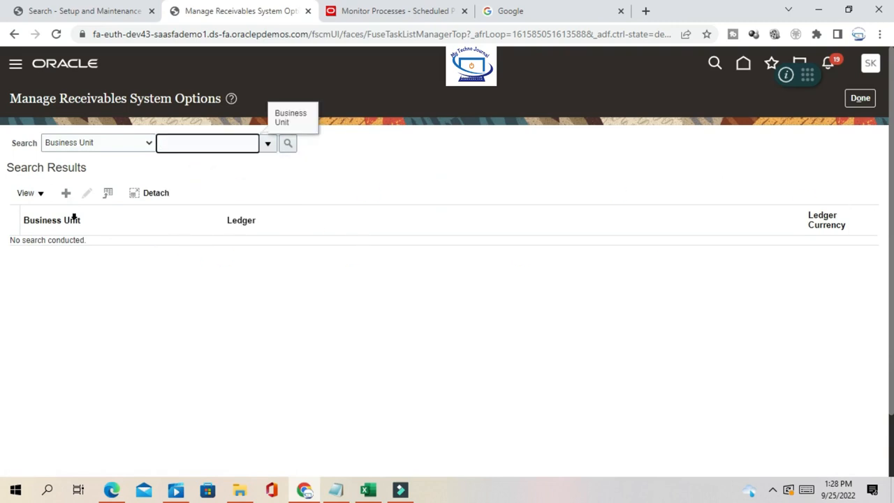
left_click(288, 144)
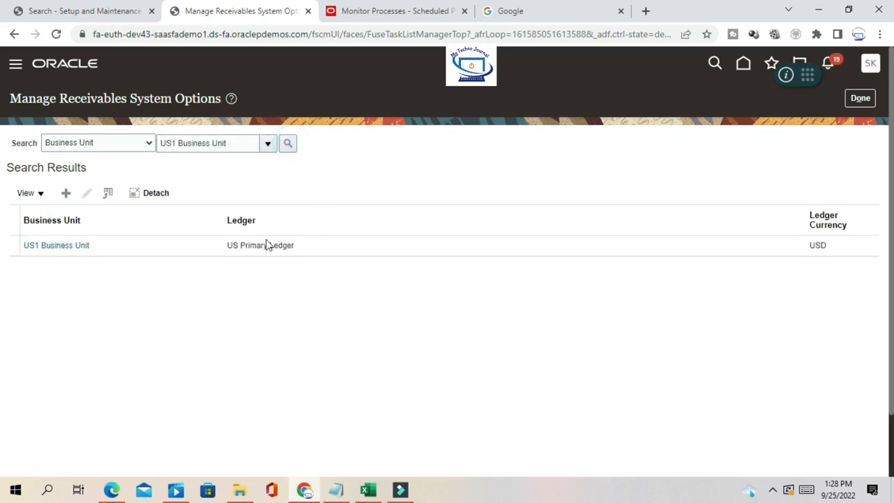
left_click(55, 248)
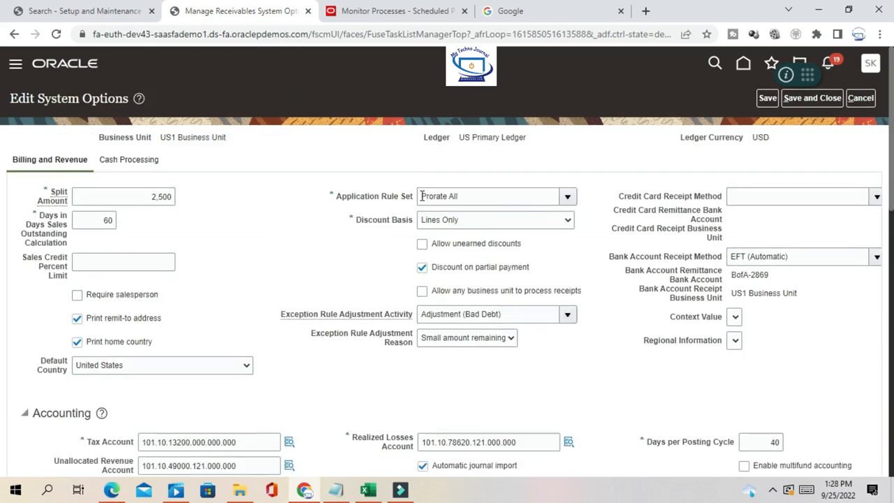
Step: Examine the Late Charges system options: interest transaction types, penalty charge activity, transaction source and the Average Daily Balance Calculation Basis choices
scroll(422, 202, "down", 6)
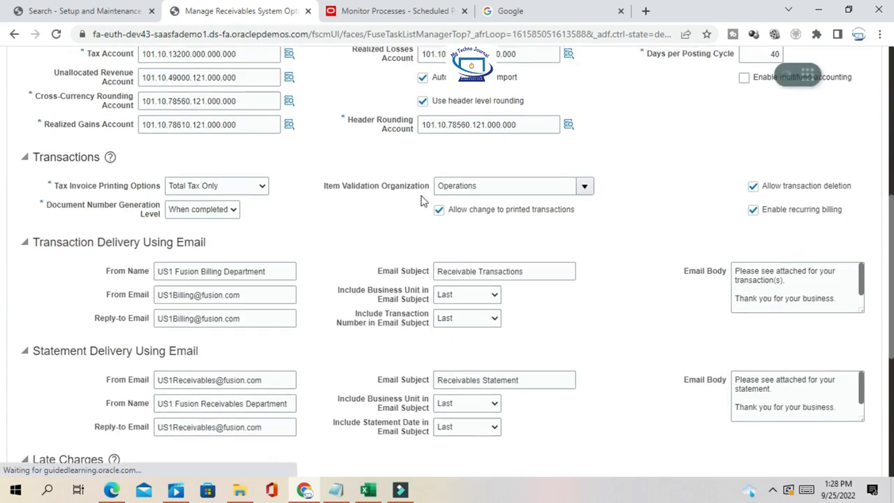
scroll(423, 202, "down", 5)
scroll(423, 201, "down", 5)
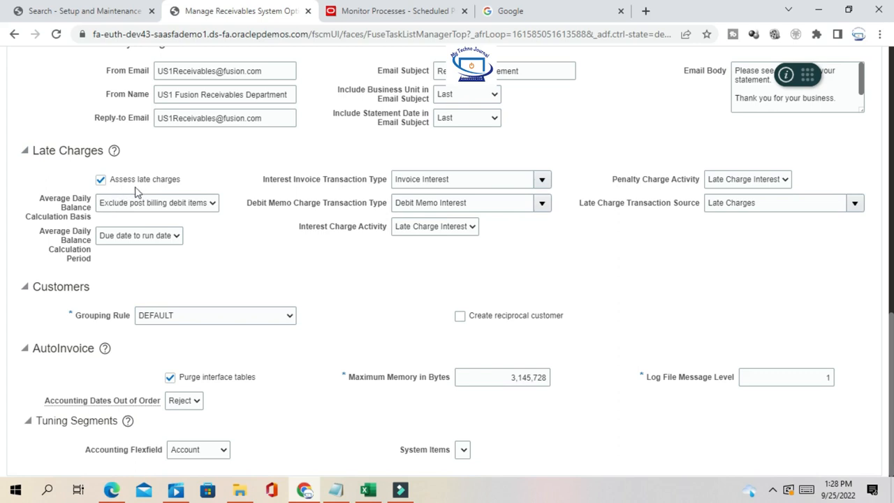
left_click_drag(262, 180, 443, 180)
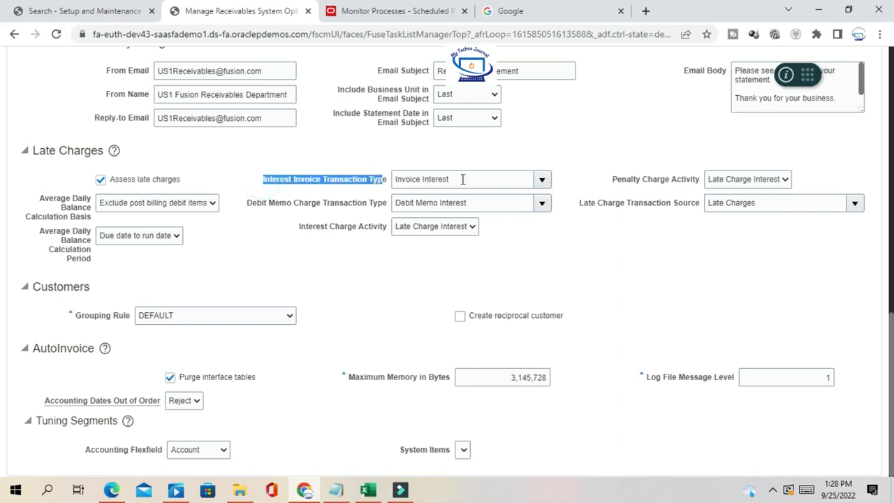
left_click(463, 180)
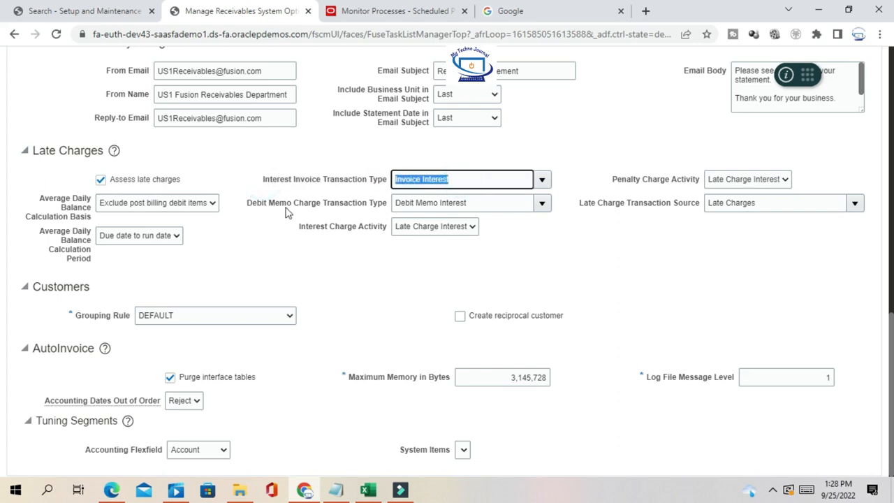
left_click(489, 204)
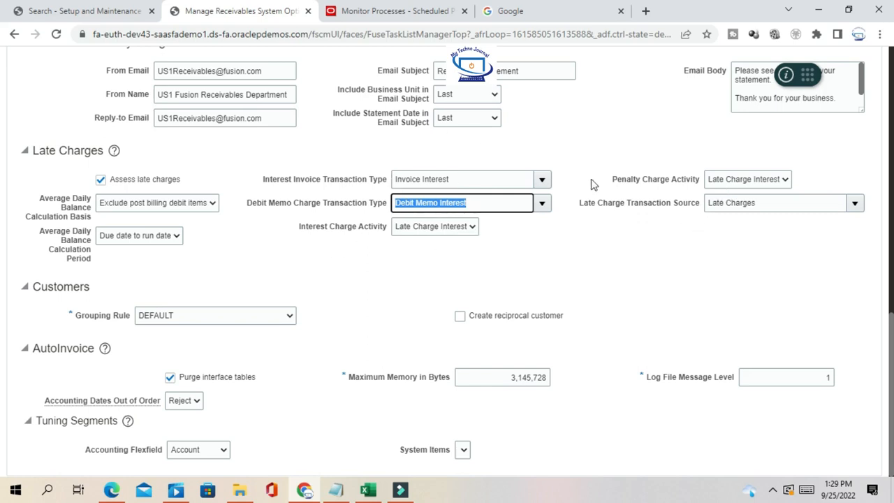
left_click_drag(613, 180, 709, 177)
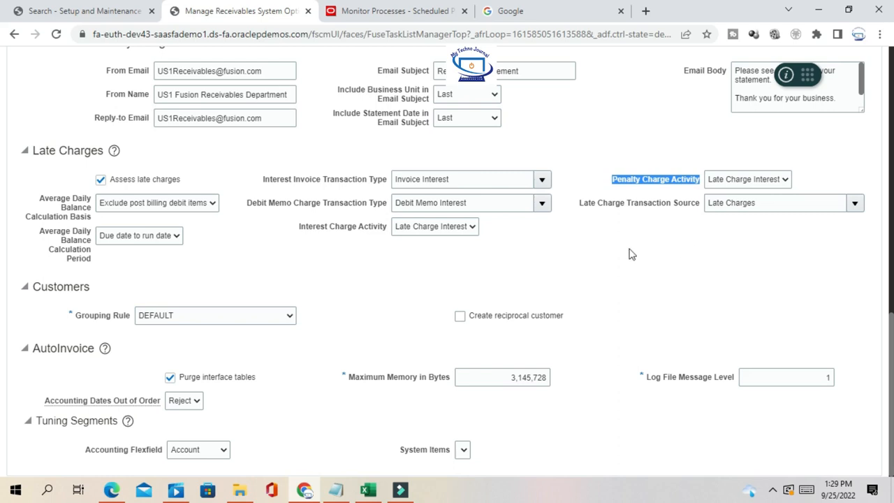
left_click_drag(771, 202, 578, 202)
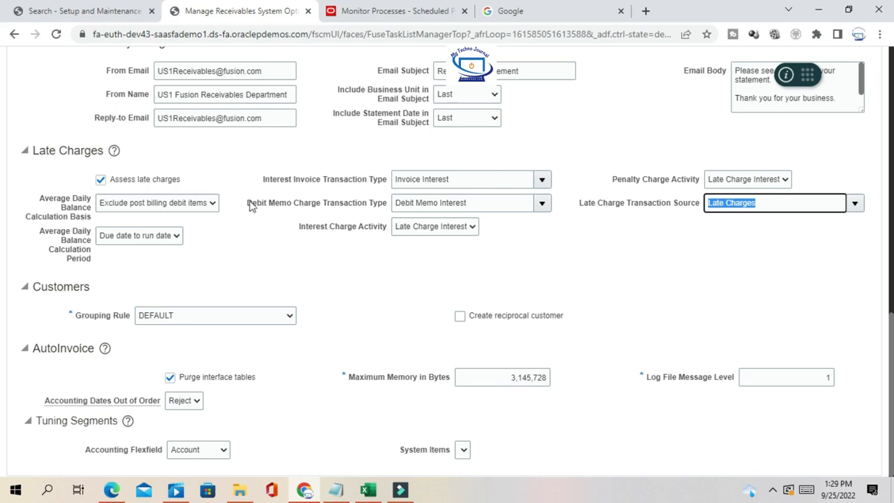
left_click(236, 253)
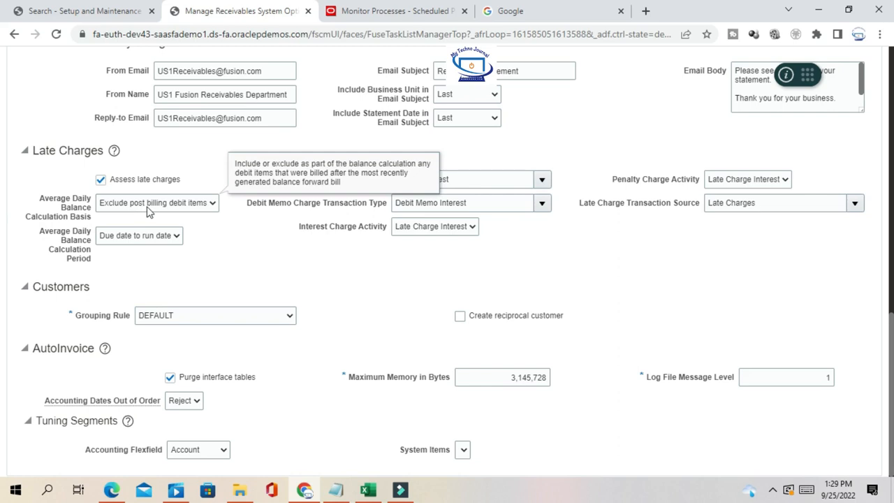
left_click(213, 203)
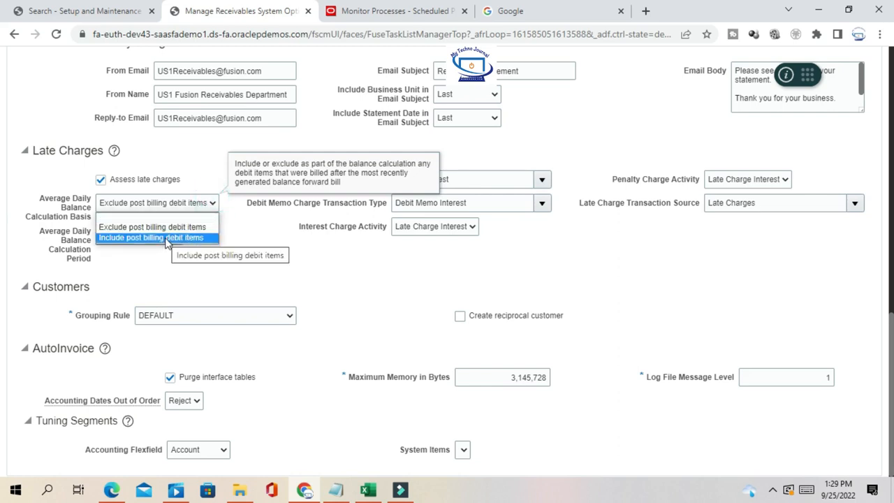
left_click(266, 247)
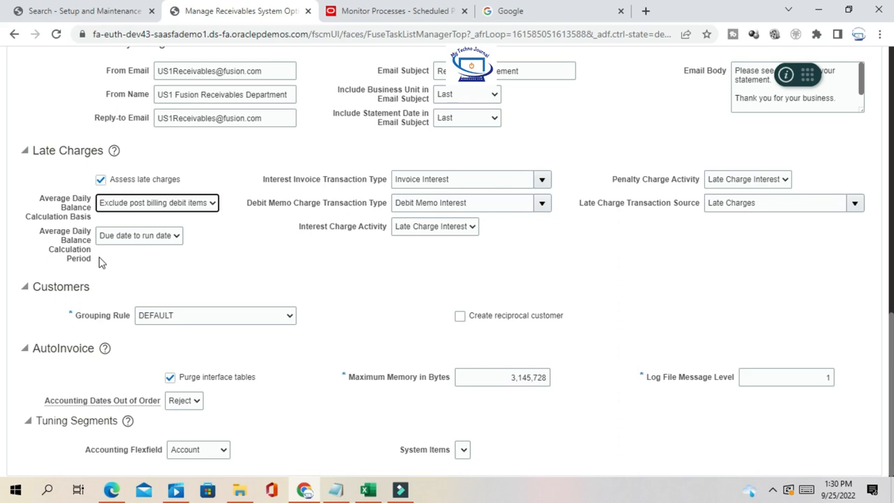
Step: Select Due date to run date as the Average Daily Balance Calculation Period, and save and close the system options
left_click(151, 238)
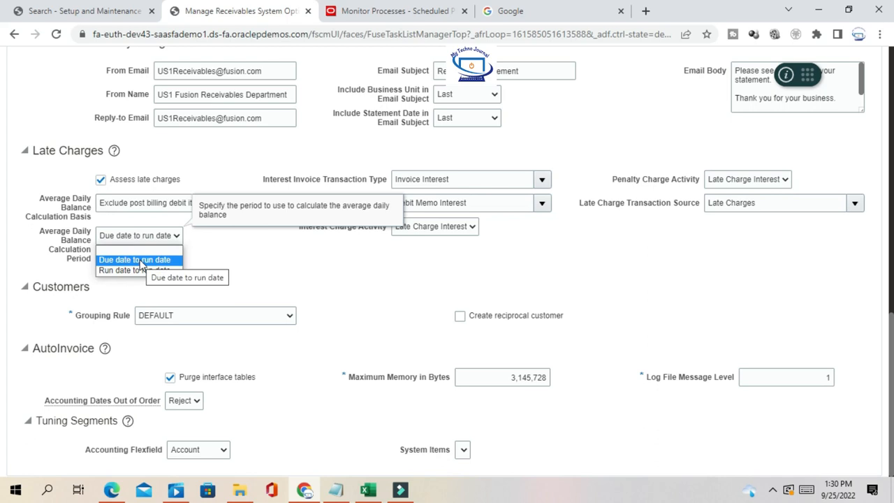
left_click(141, 260)
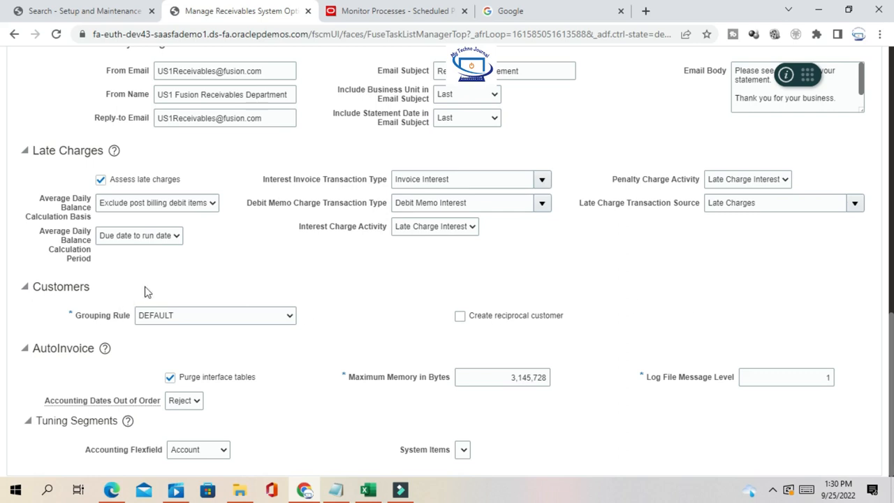
scroll(188, 262, "up", 10)
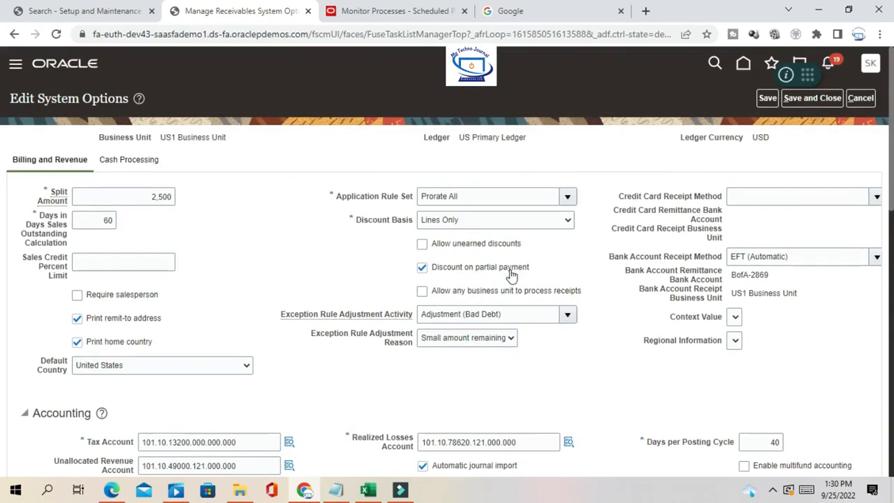
left_click(816, 100)
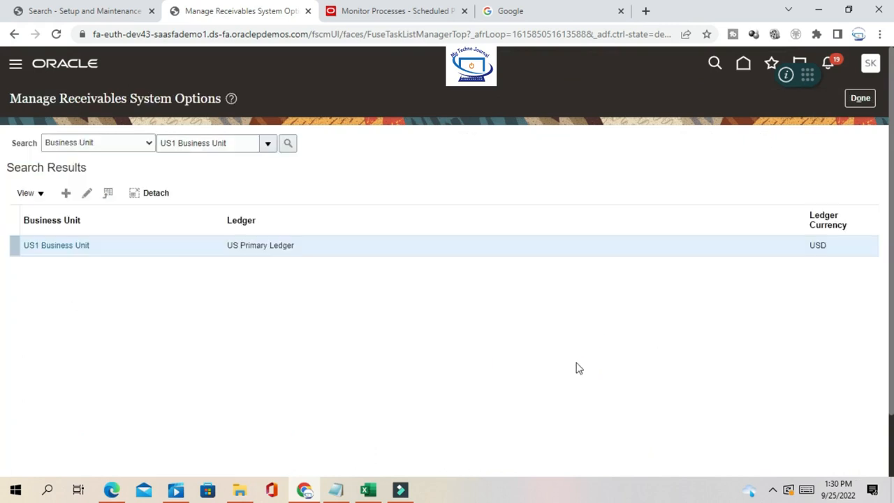
Step: Switch to the Excel workbook and check the setup items for late charge transaction source and interest tier and charge schedule in B13:B14
left_click(367, 492)
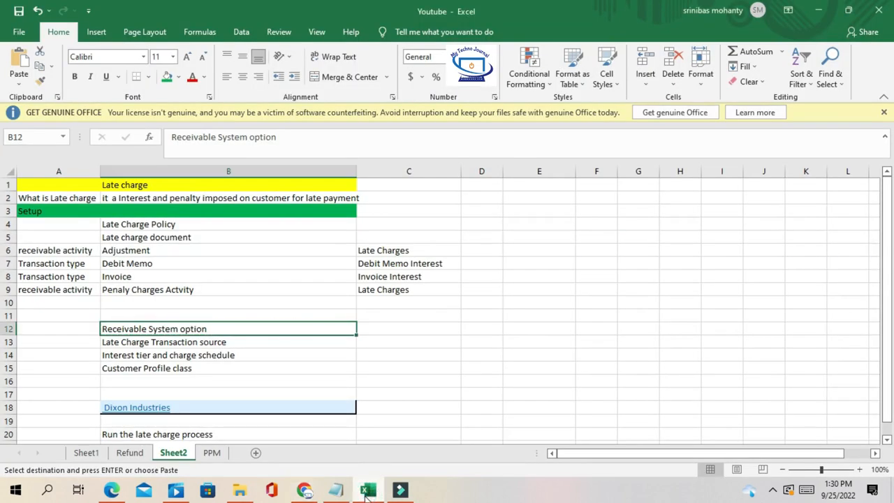
scroll(317, 355, "down", 1)
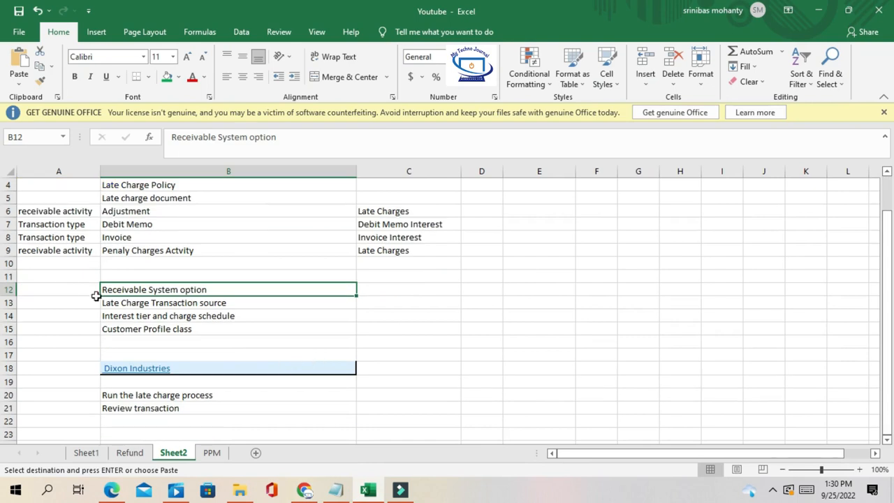
left_click(137, 306)
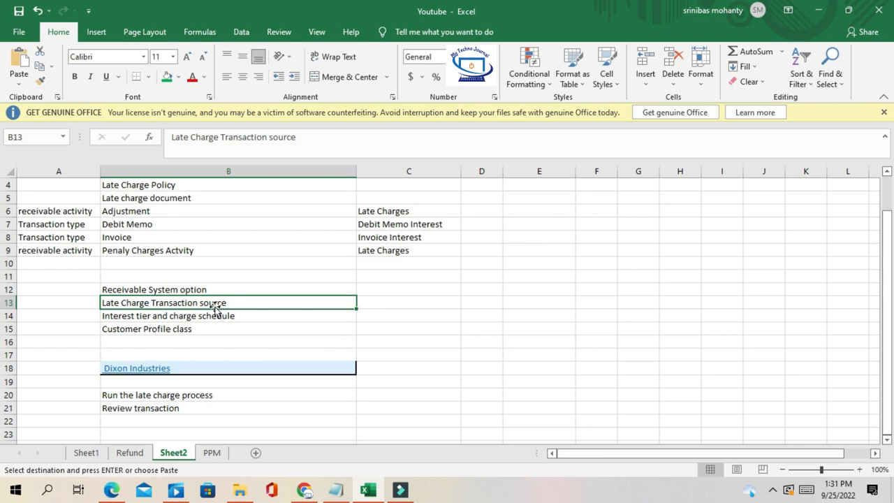
left_click(160, 321)
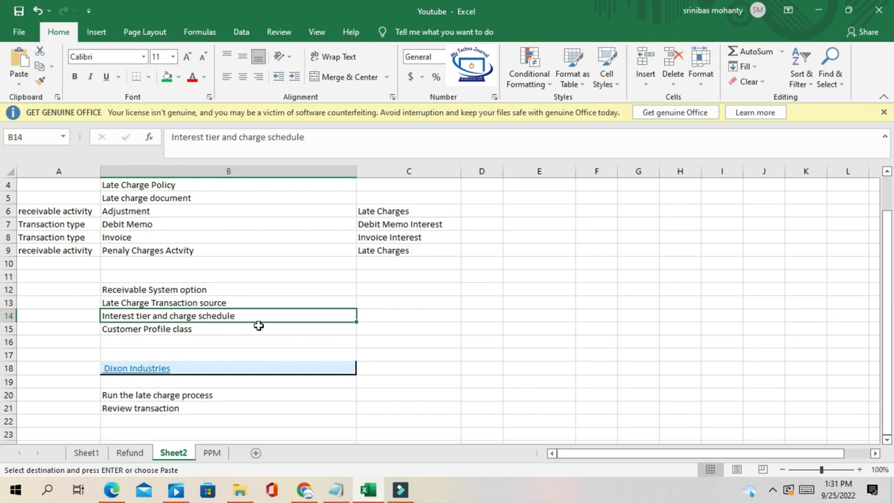
Step: Back in Oracle Fusion, leave the system options, search the setup tasks for Late charge, and open Manage Late Charge Schedules
left_click(306, 493)
left_click(860, 97)
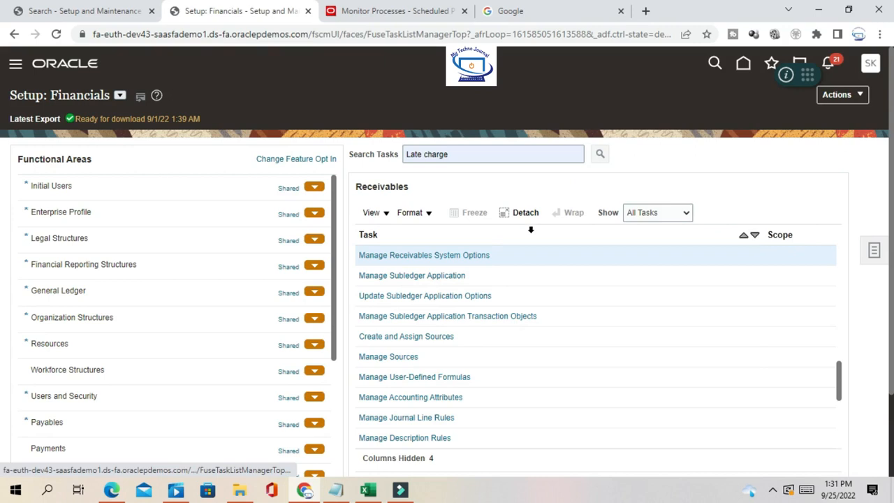
left_click(448, 256)
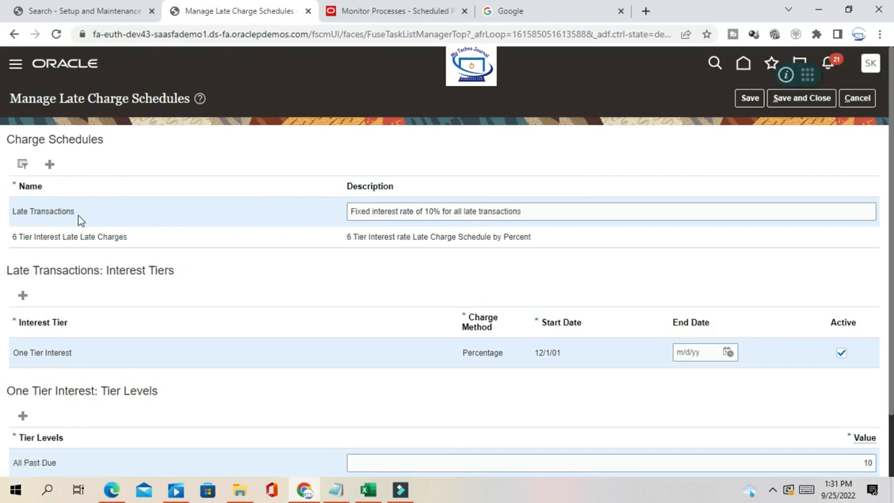
Step: Examine the Late Transactions and 6 Tier Interest Late Late Charges schedules with their descriptions, interest tiers and tier levels
triple_click(531, 212)
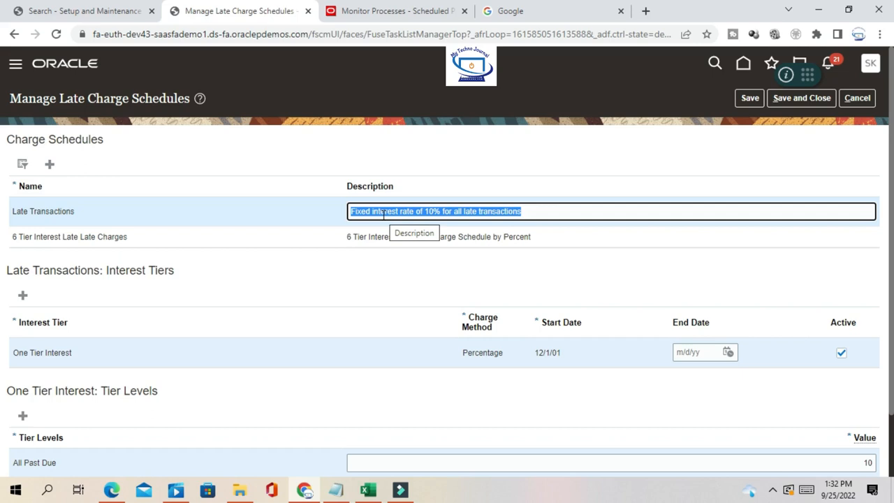
scroll(370, 217, "down", 1)
left_click(75, 171)
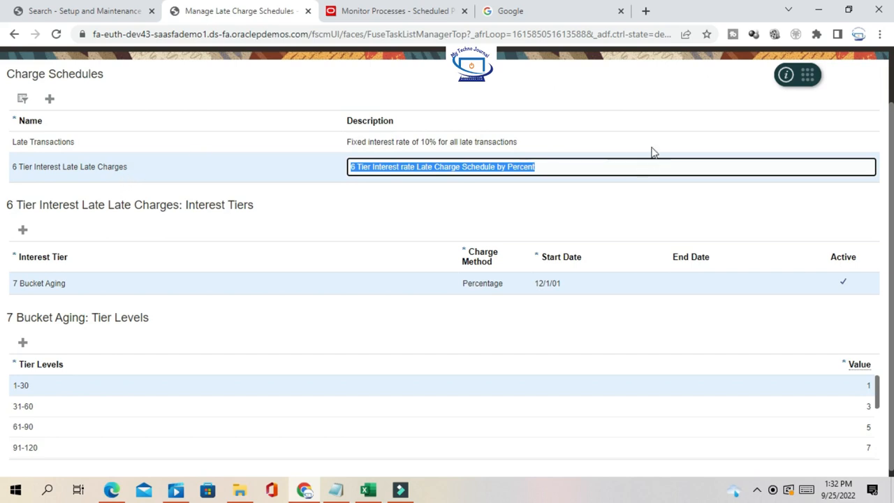
Step: Examine the 6 Tier Interest Late Late Charges schedule, its 7 Bucket Aging interest tier and the value of each tier level
left_click(631, 105)
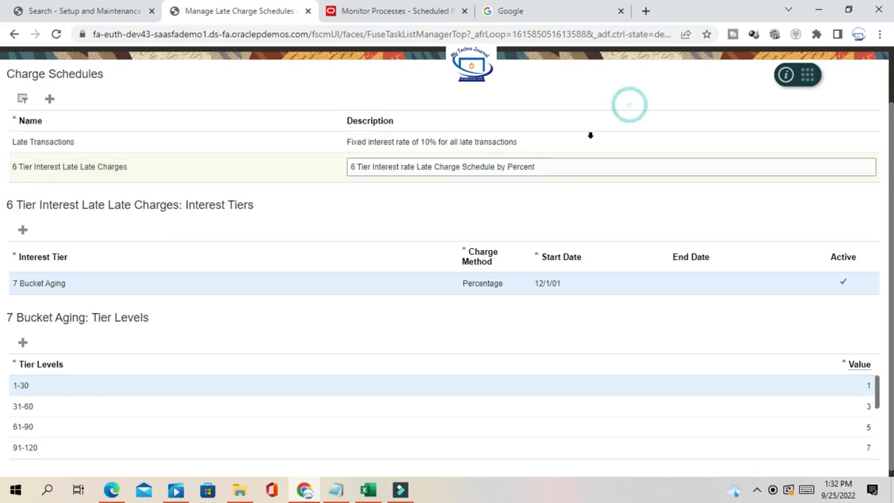
left_click(566, 171)
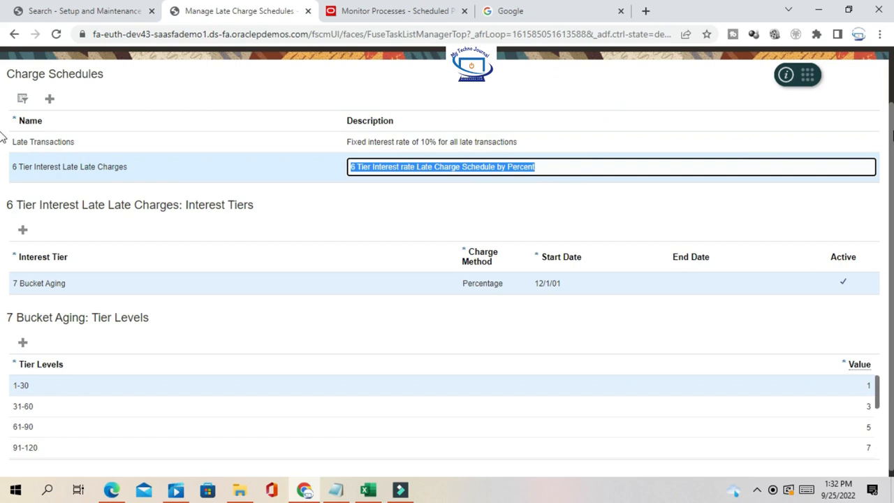
left_click(72, 290)
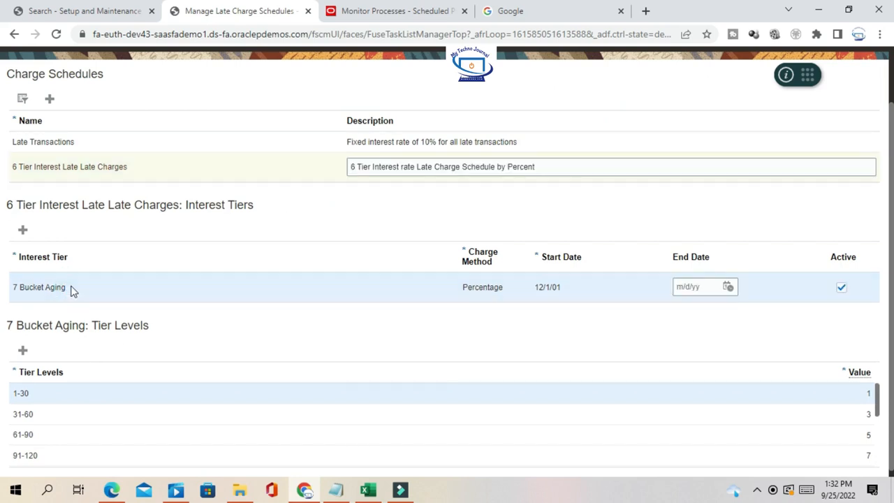
left_click_drag(891, 213, 888, 269)
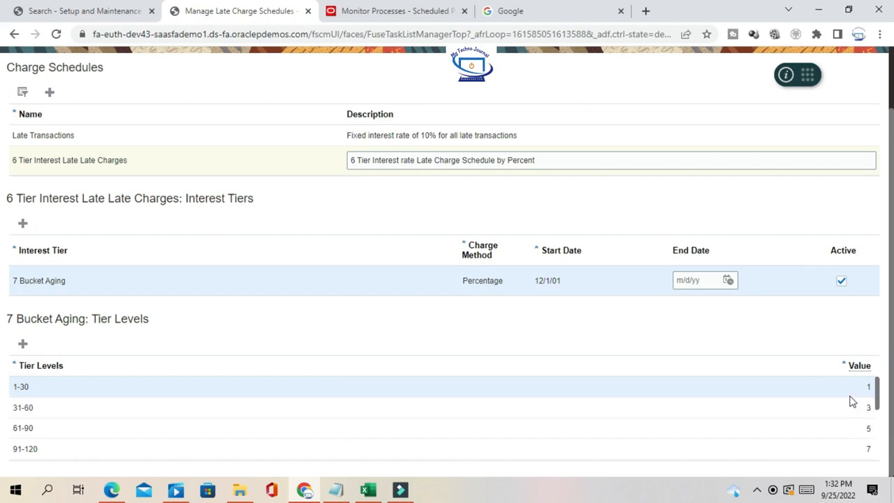
left_click(39, 408)
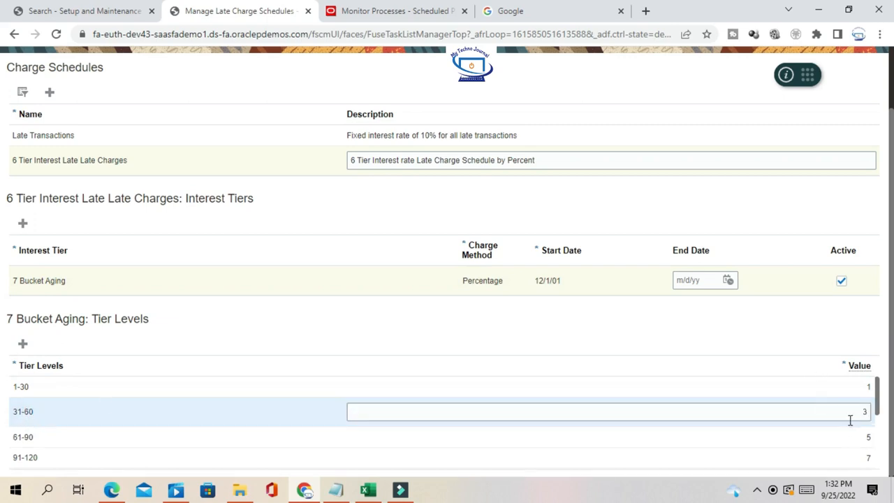
left_click(43, 458)
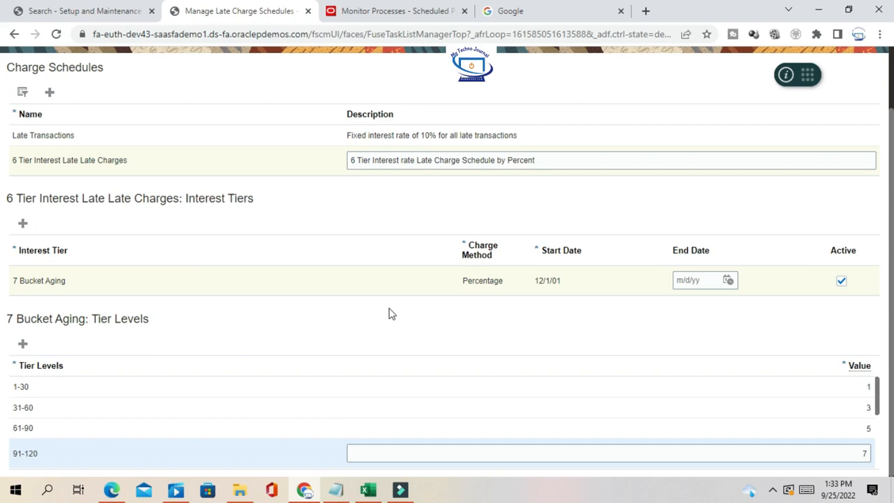
Step: Compare the Late Transactions schedule with the 6 Tier Interest Late Late Charges schedule, and save and close the late charge schedules
scroll(402, 297, "up", 2)
left_click(411, 207)
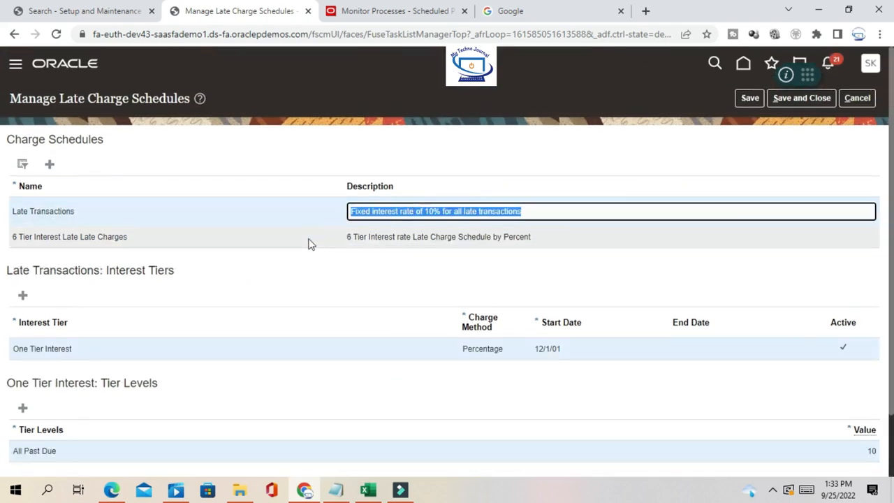
left_click(308, 238)
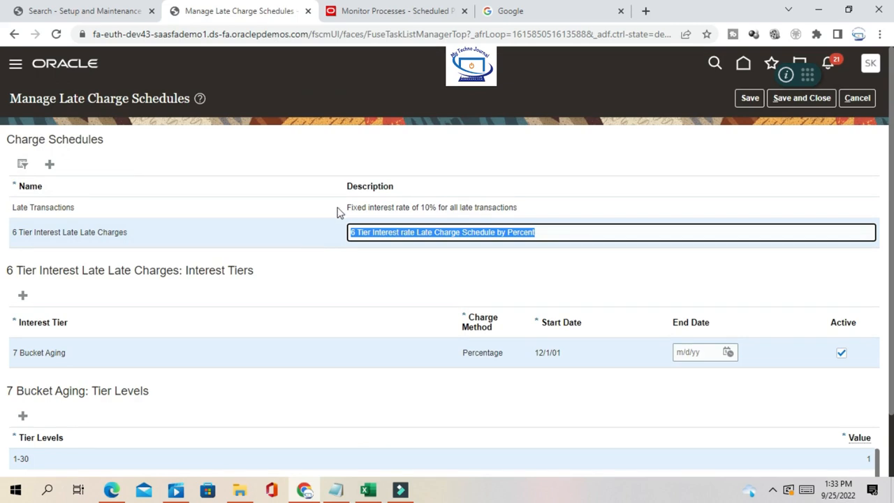
left_click(801, 98)
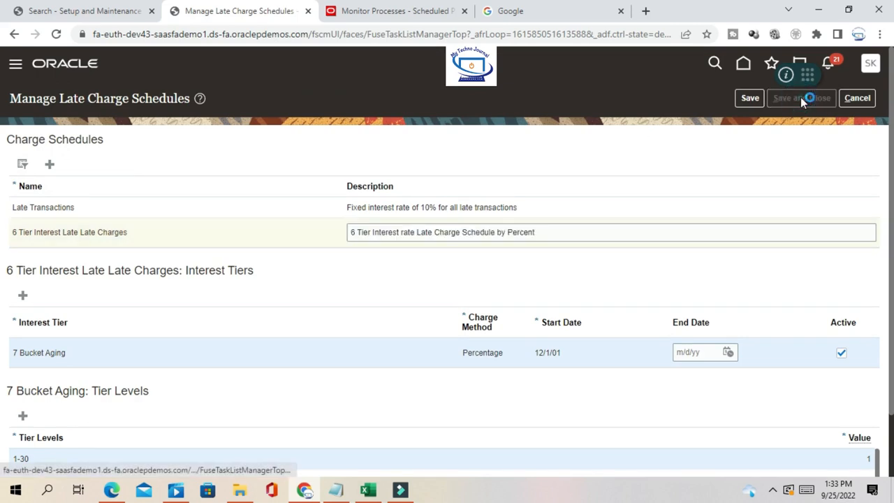
Step: Switch to the Excel workbook and check the Customer Profile class setup item in B15
left_click(368, 491)
left_click(551, 329)
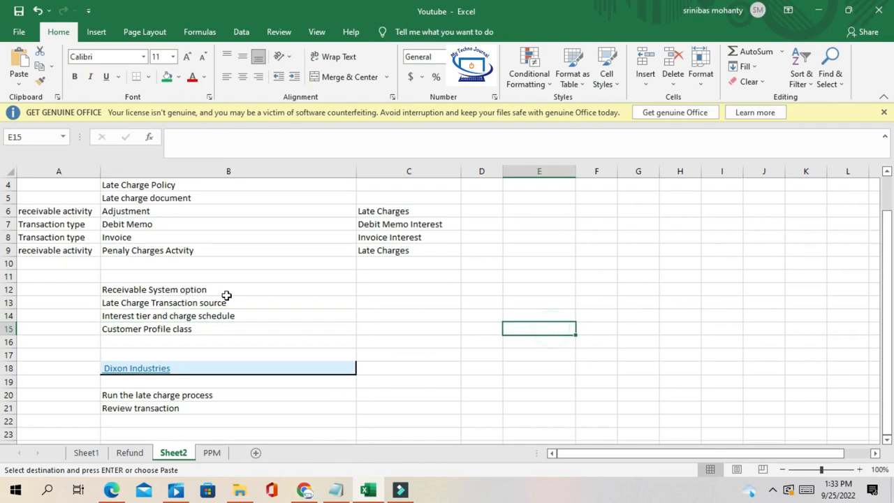
left_click(173, 331)
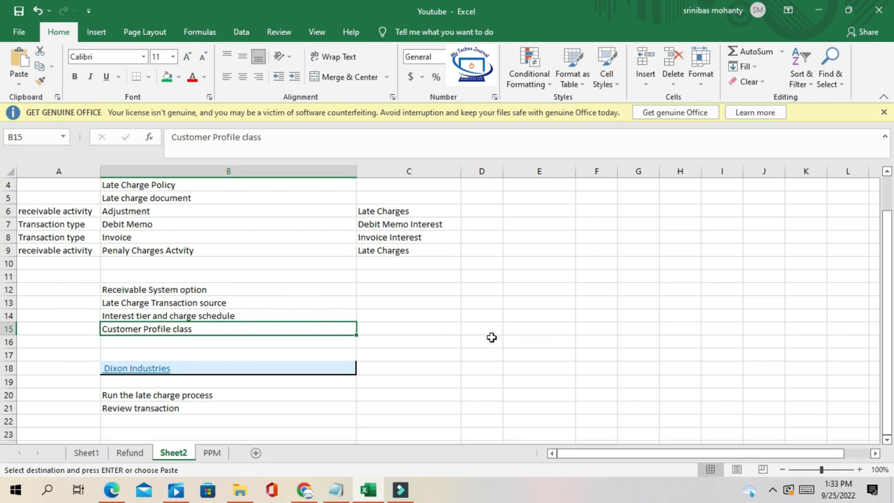
left_click(503, 338)
left_click(170, 329)
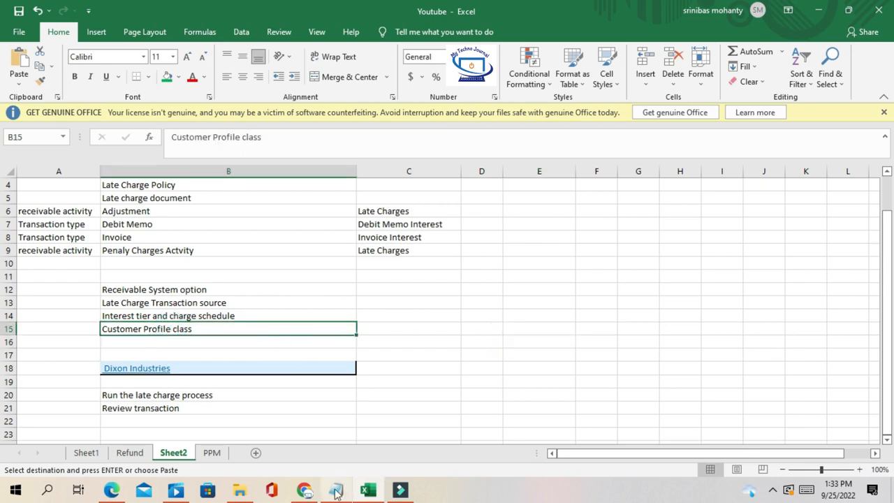
Step: Back in Oracle Fusion, search the setup tasks for receivable%customer% and open Manage Receivables Customer Profile Classes in the Customers functional area
left_click(306, 490)
key("ctrl+a")
type("receivable%customer%")
key("Return")
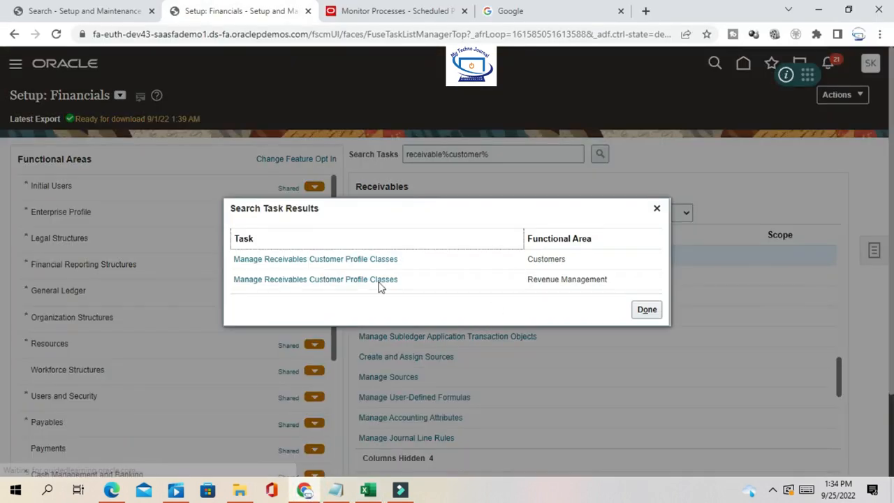
left_click(346, 260)
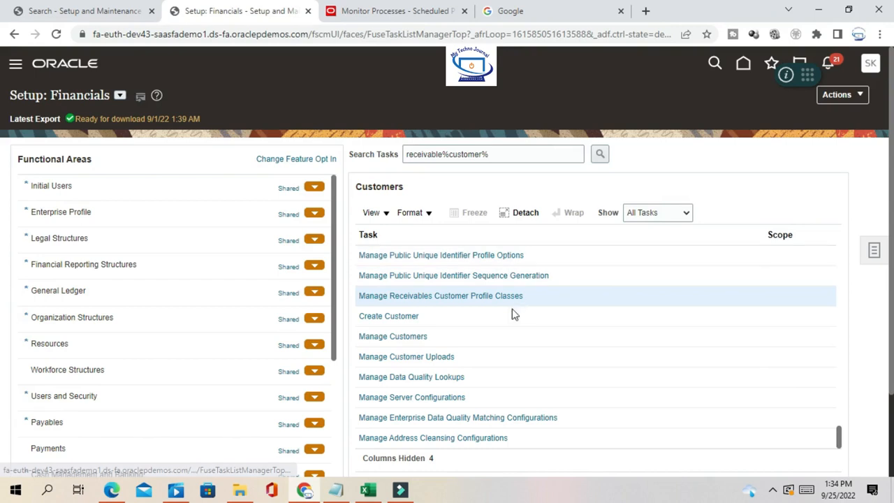
left_click(475, 296)
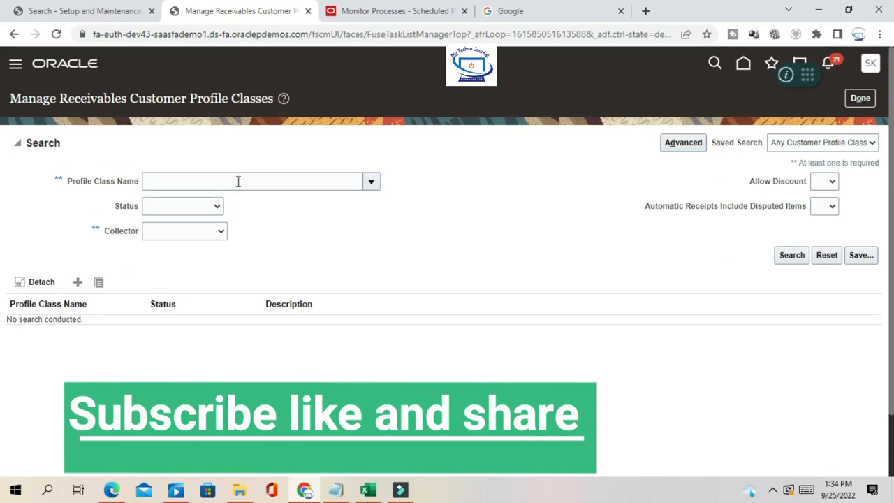
Step: Find the customer profile class named DEFAULT through the profile class name lookup and open it for editing
left_click(370, 183)
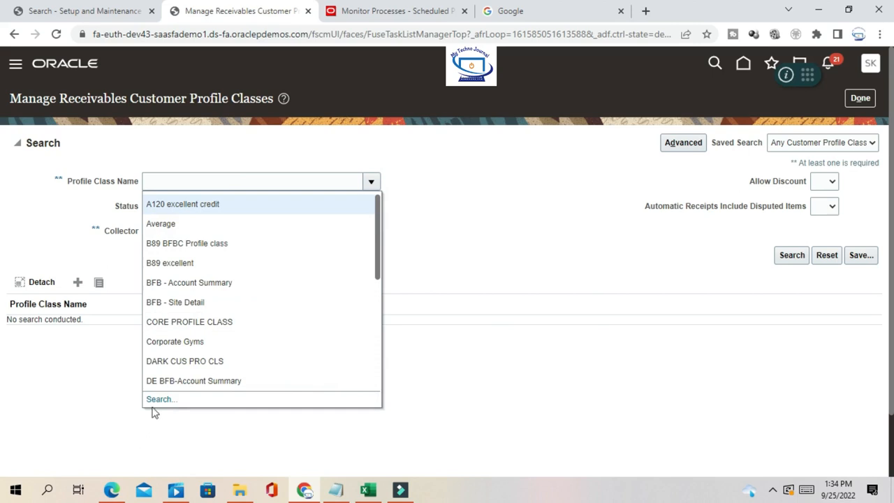
left_click(155, 399)
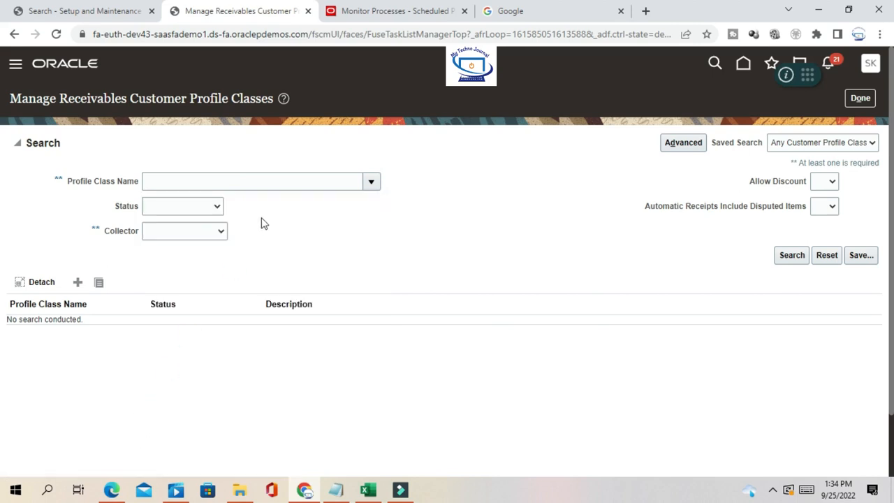
left_click(455, 248)
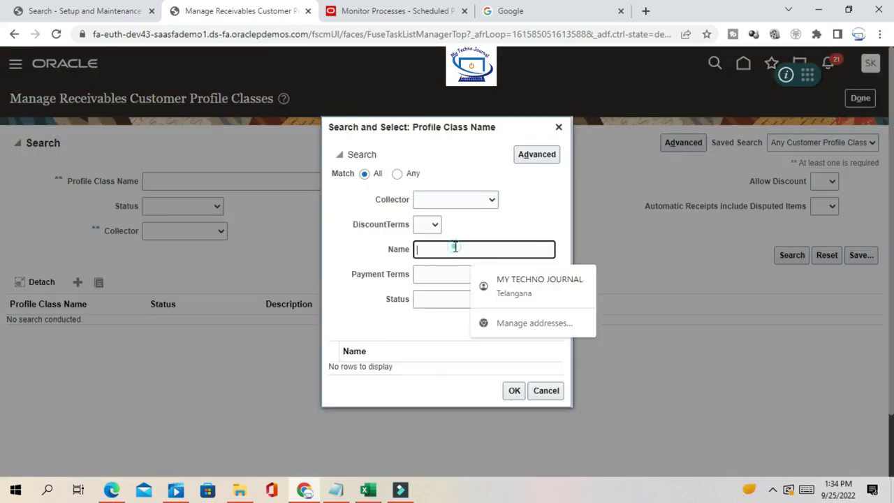
type("DEFAULT")
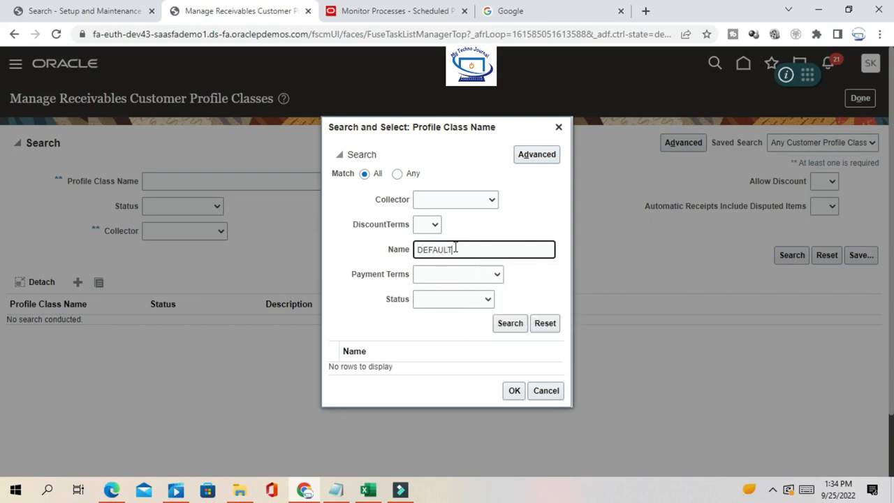
left_click(510, 323)
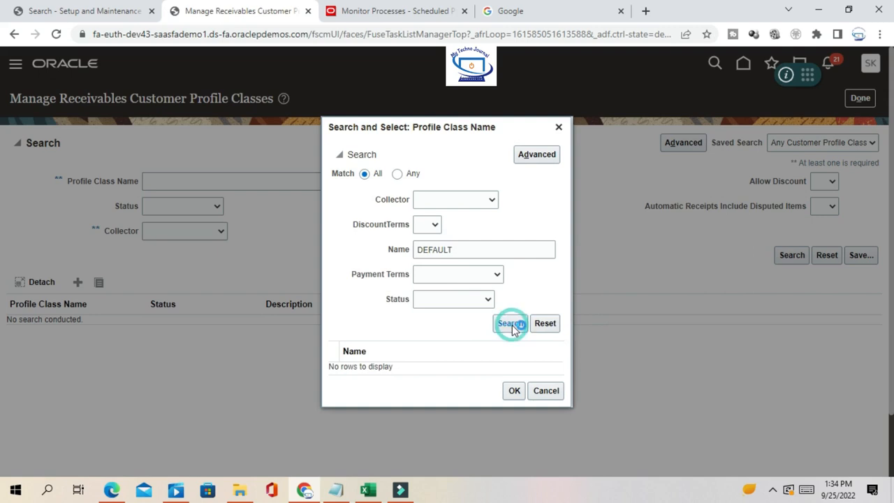
left_click(393, 365)
left_click(514, 397)
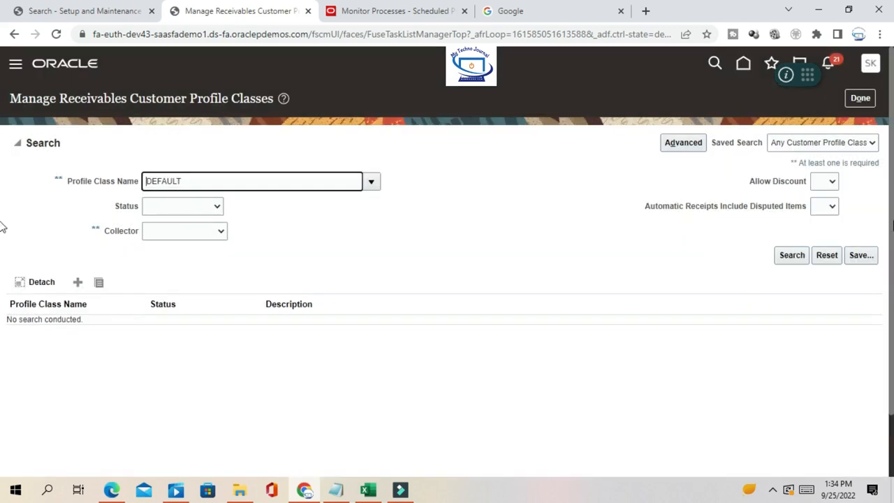
left_click(793, 255)
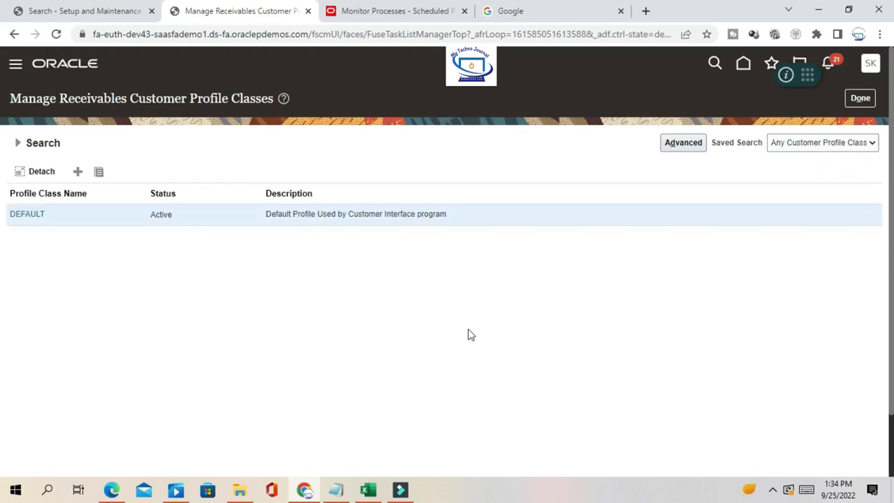
left_click(25, 216)
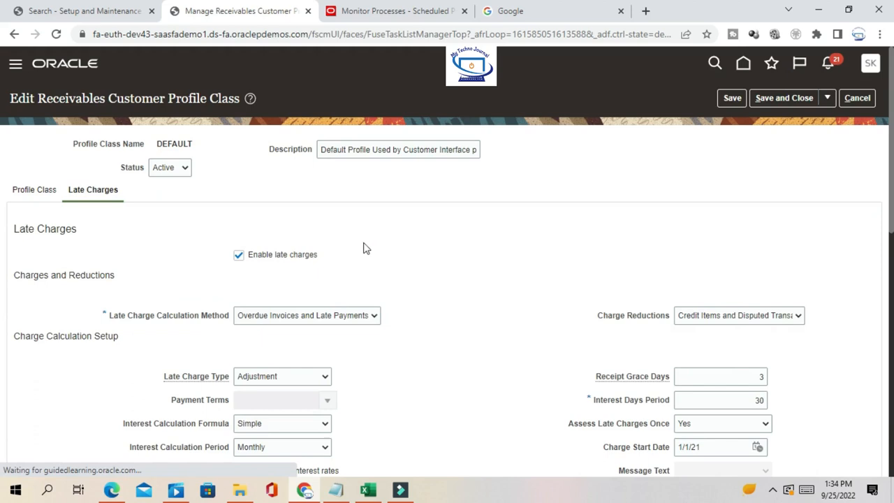
Step: Review the DEFAULT profile class's credit and collections, terms, receipt matching, statement, dunning and invoicing settings
left_click(28, 190)
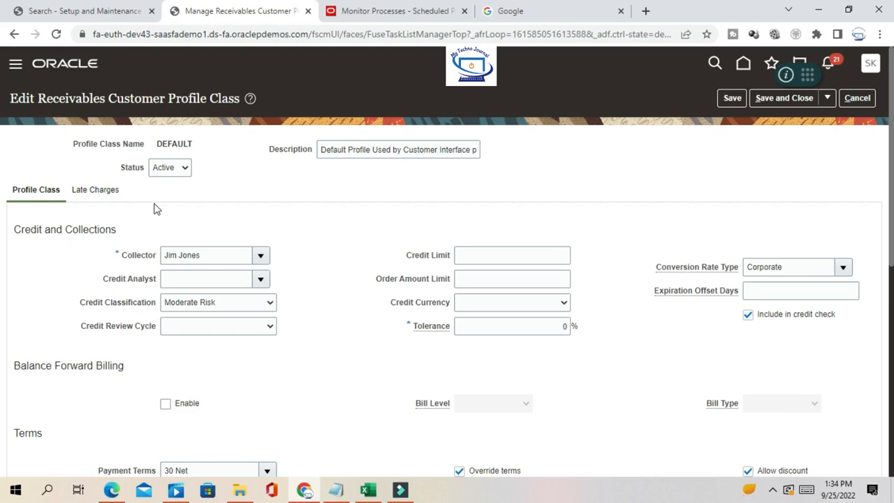
scroll(156, 210, "down", 1)
left_click(212, 189)
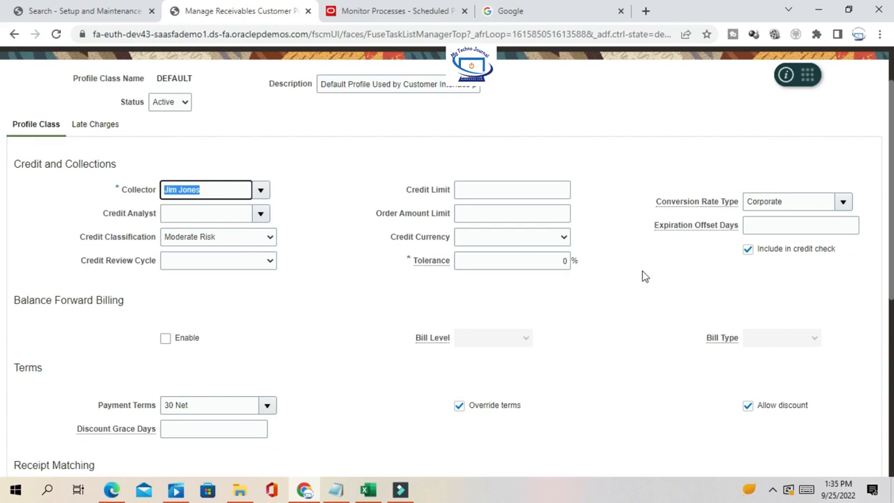
scroll(644, 276, "down", 5)
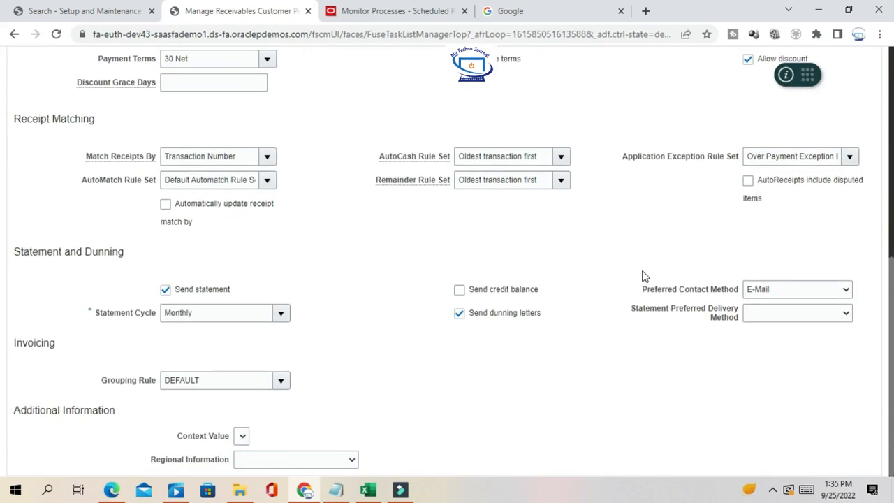
scroll(644, 277, "up", 5)
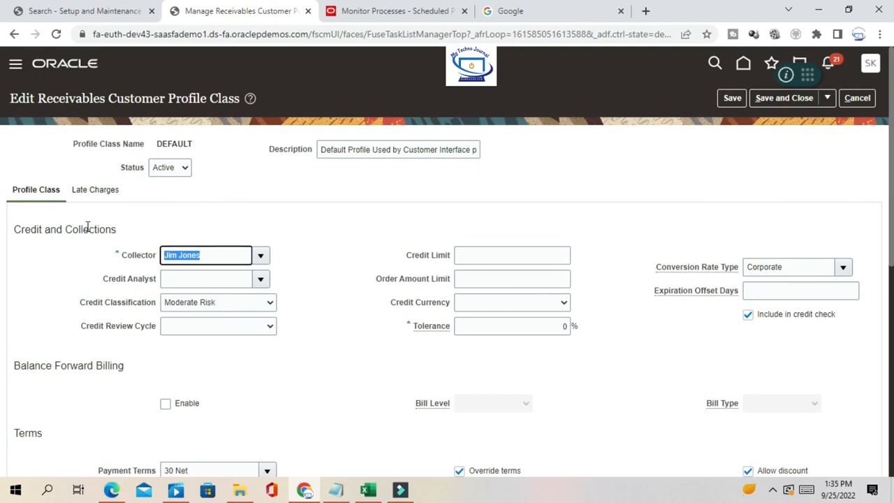
Step: Review the DEFAULT class's late charge settings, including the Late Charge Calculation Method and Charge Reductions options, keeping Overdue Invoices and Late Payments as the method
left_click(103, 190)
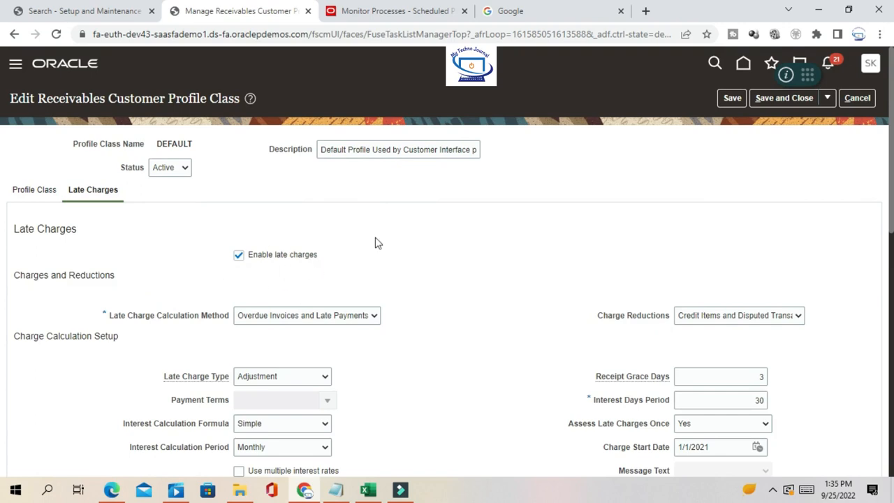
scroll(375, 244, "down", 1)
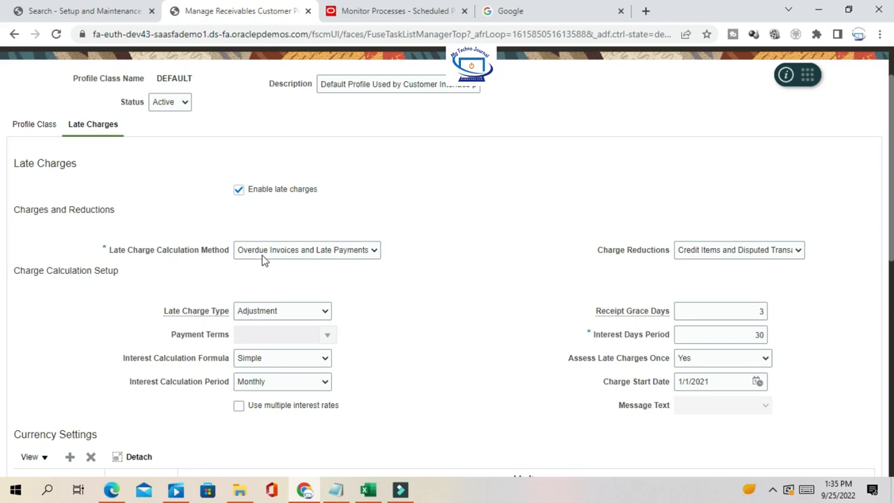
left_click(333, 254)
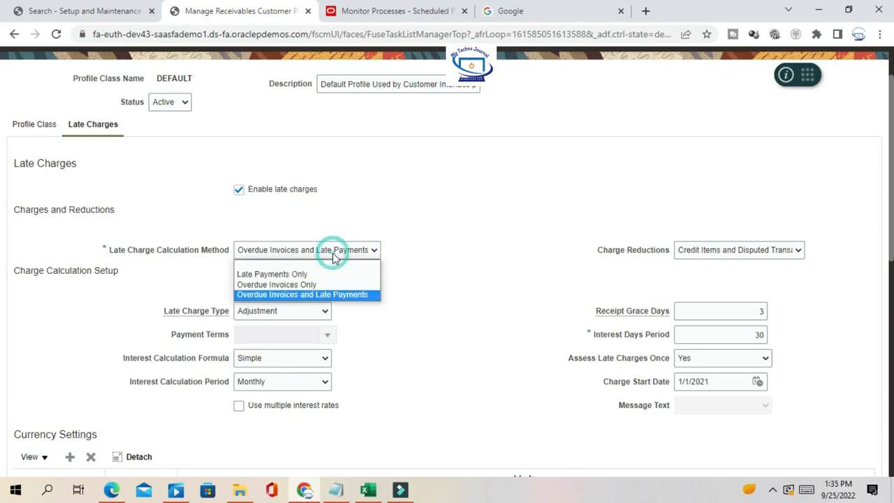
left_click(302, 295)
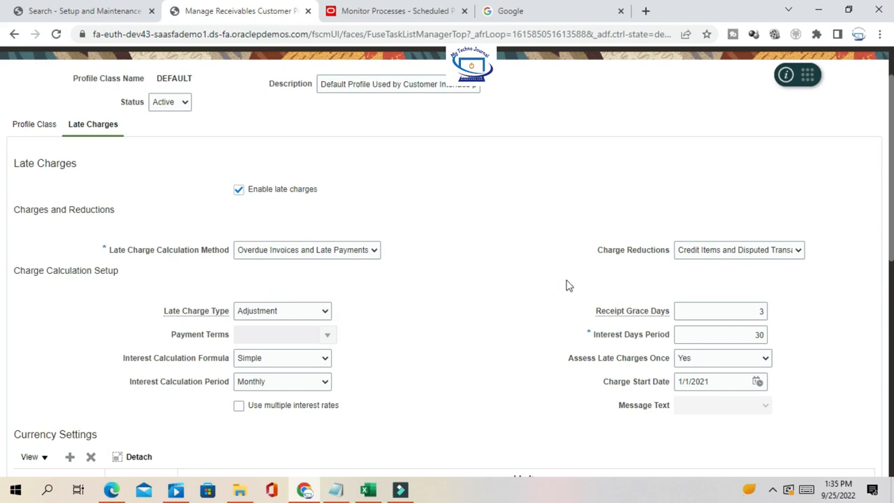
left_click(748, 254)
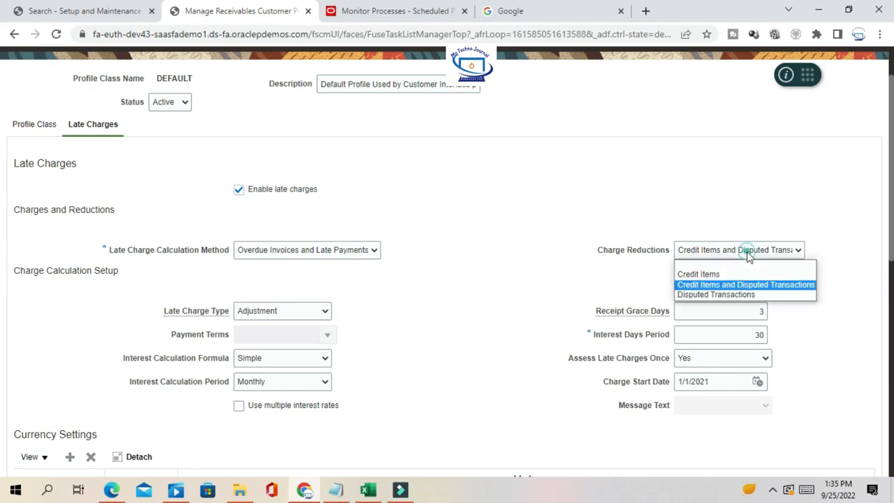
left_click(694, 215)
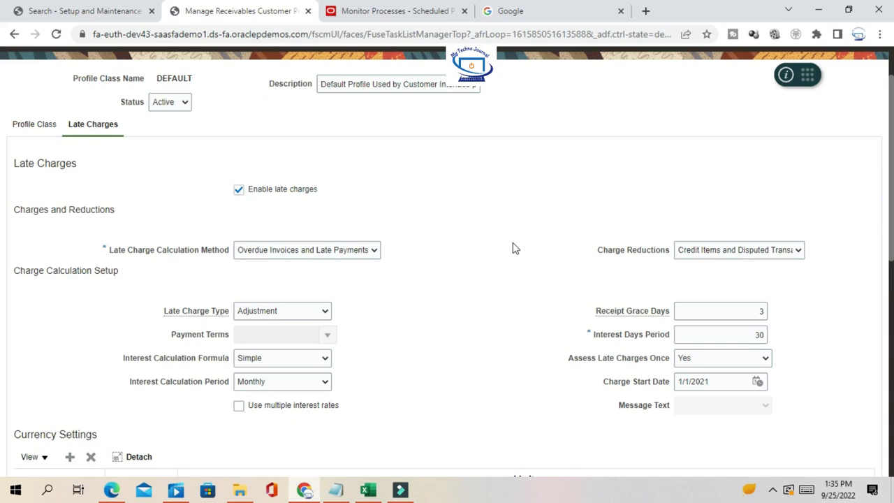
scroll(515, 248, "down", 1)
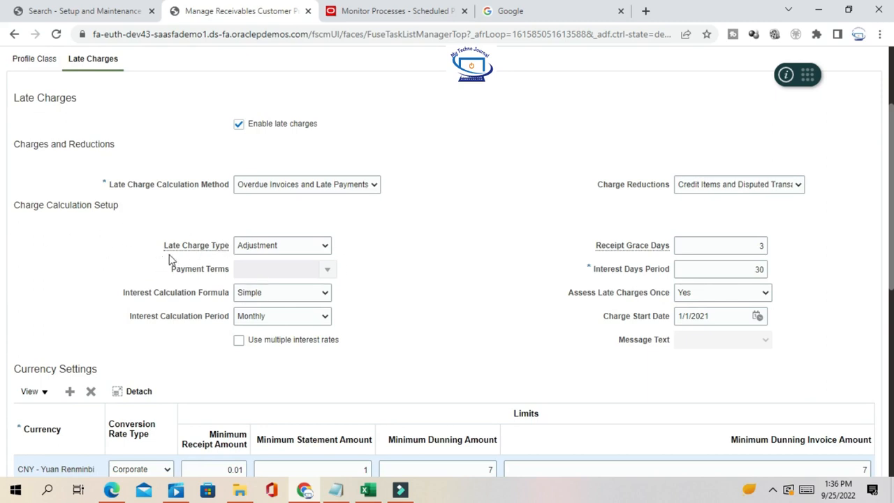
Step: Check the adjustment, debit memo and invoice entries in the Excel notes, and compare them with Oracle Fusion's Late Charge Type options
left_click(371, 491)
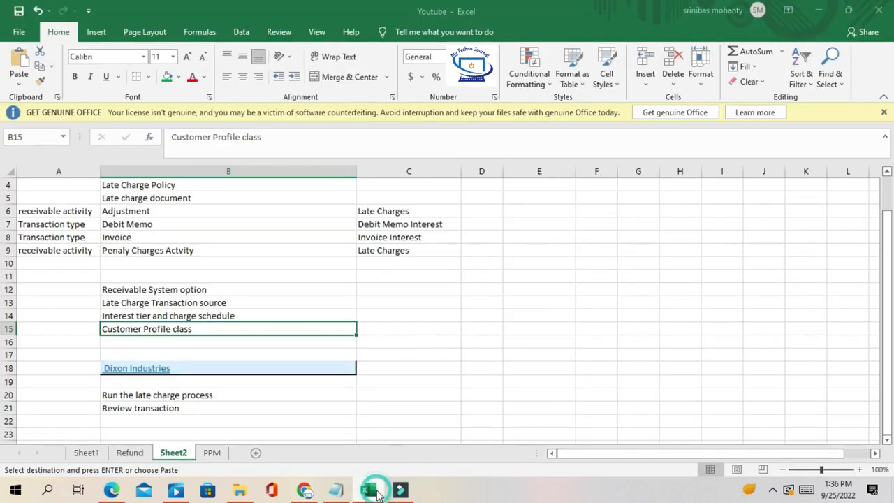
left_click(130, 212)
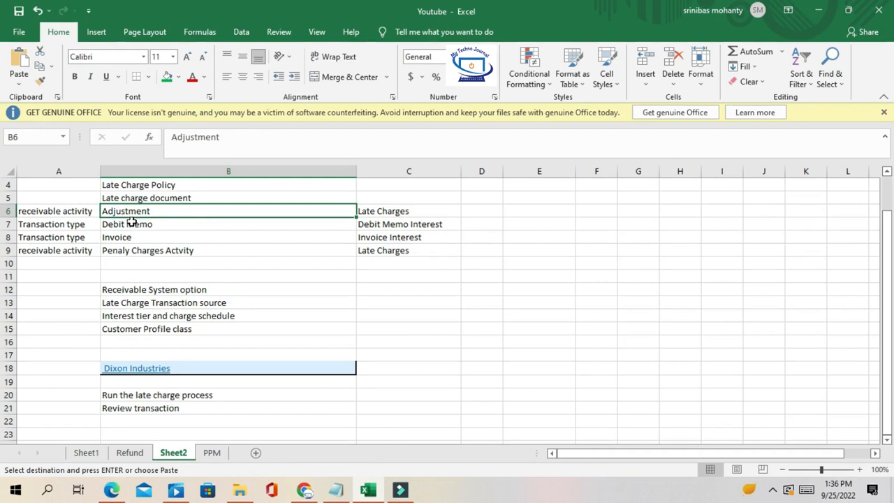
left_click(140, 227)
left_click(137, 239)
key("alt+Tab")
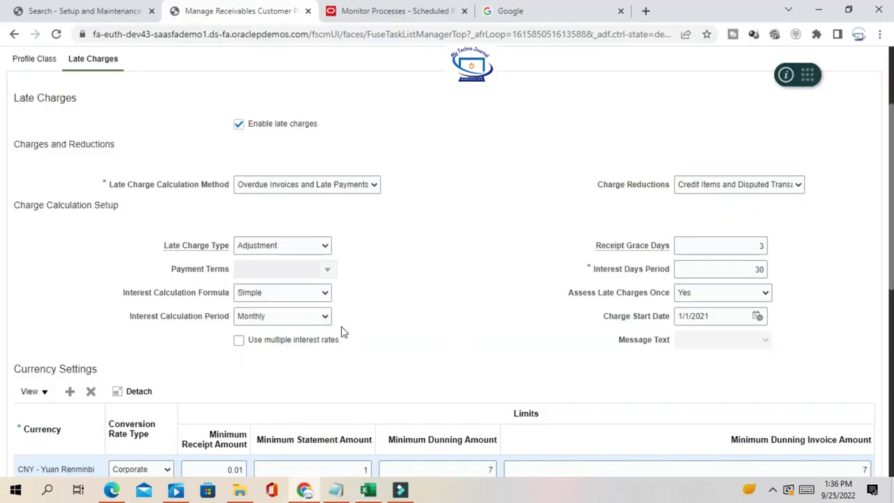
left_click(273, 247)
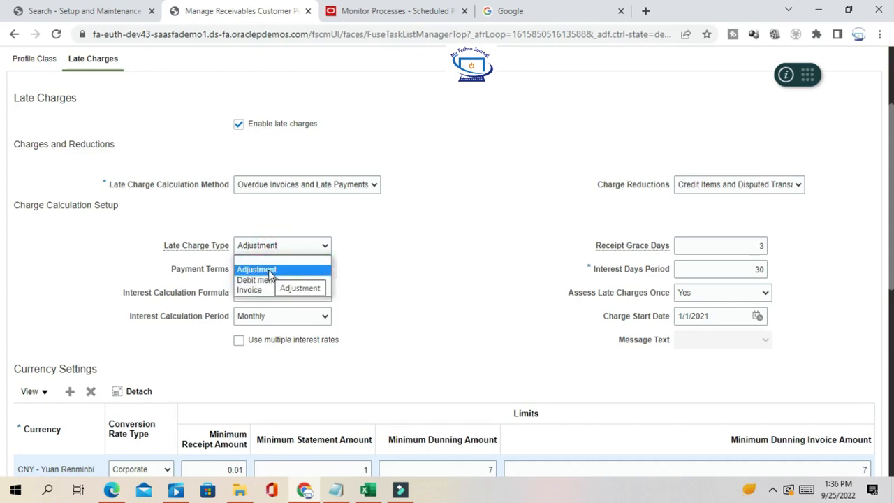
left_click(421, 266)
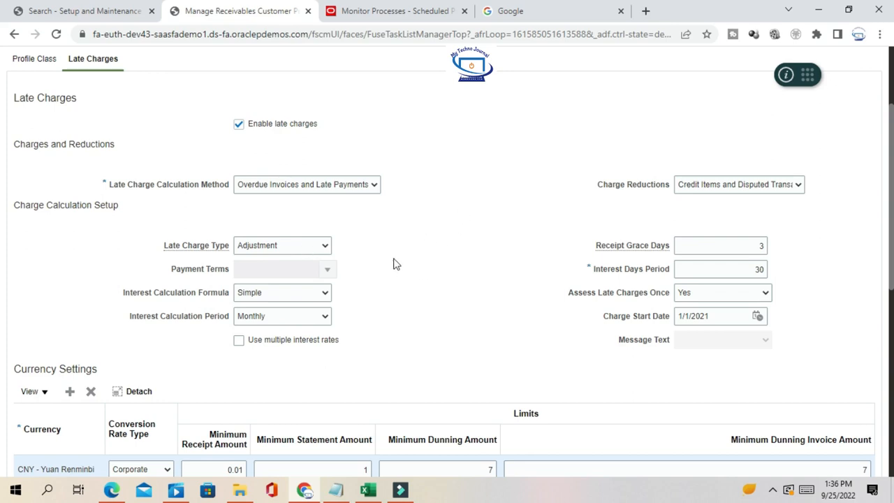
Step: Review the Receipt Grace Days and the options for Interest Calculation Formula and Interest Calculation Period, keeping Simple and Monthly
double_click(731, 247)
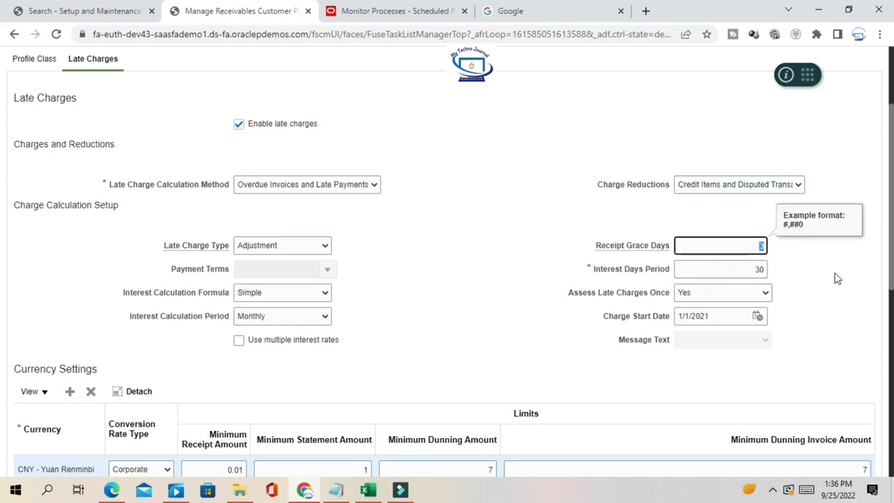
left_click(837, 278)
double_click(735, 246)
left_click(277, 296)
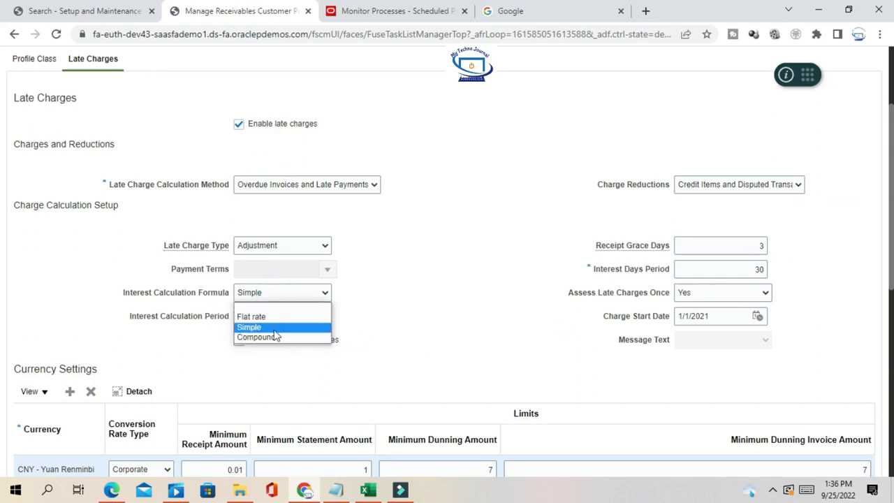
left_click(269, 327)
left_click(459, 324)
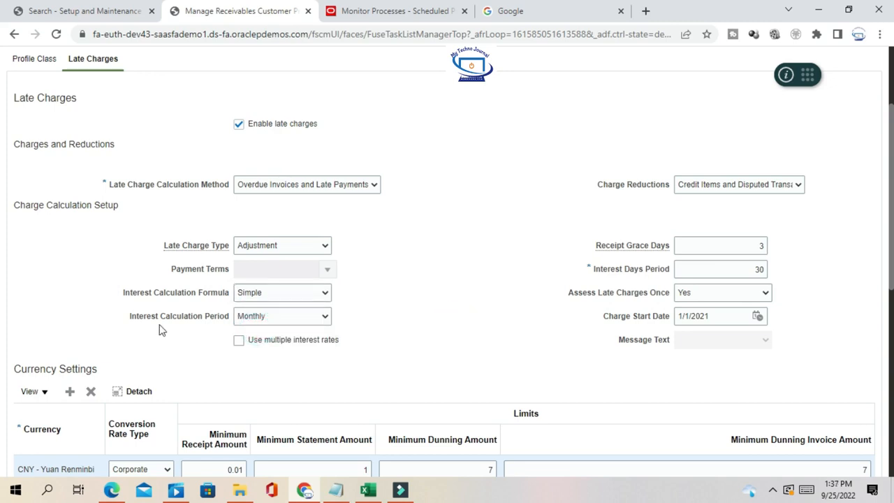
left_click(271, 319)
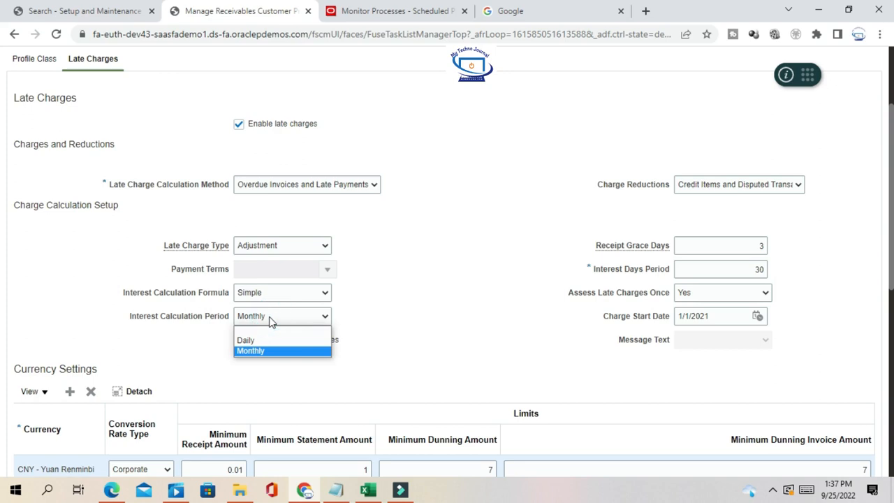
left_click(441, 308)
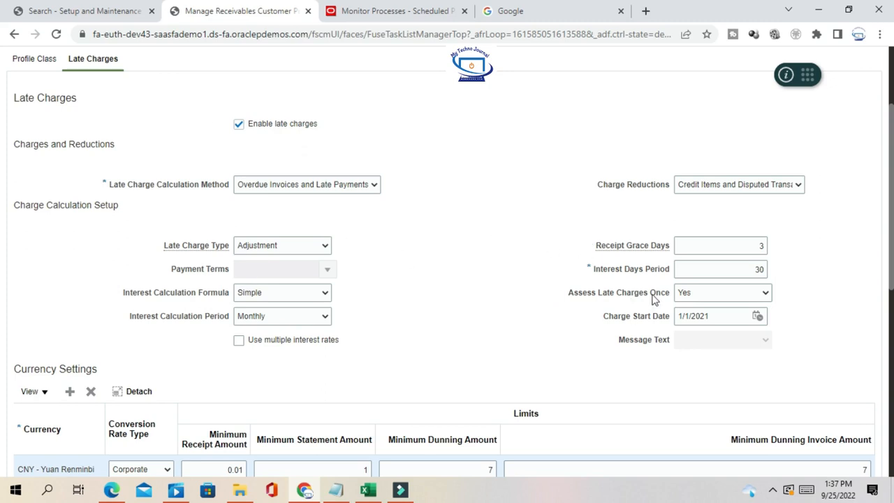
Step: Review the Interest Days Period and the Assess Late Charges Once setting, keeping the latter at Yes
left_click_drag(704, 269, 797, 272)
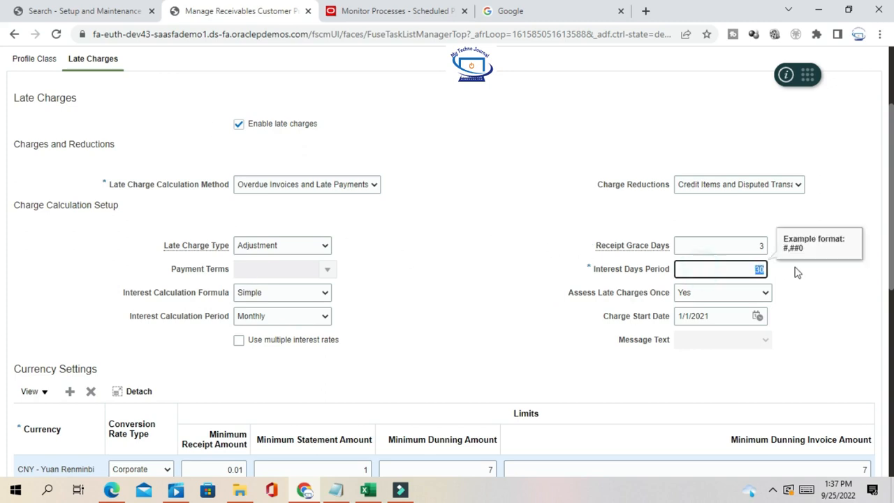
left_click(805, 283)
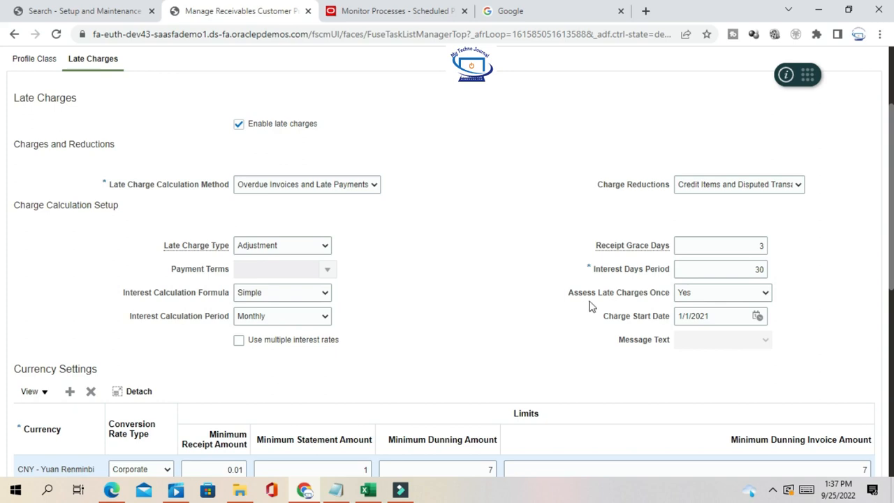
left_click(693, 299)
left_click(691, 295)
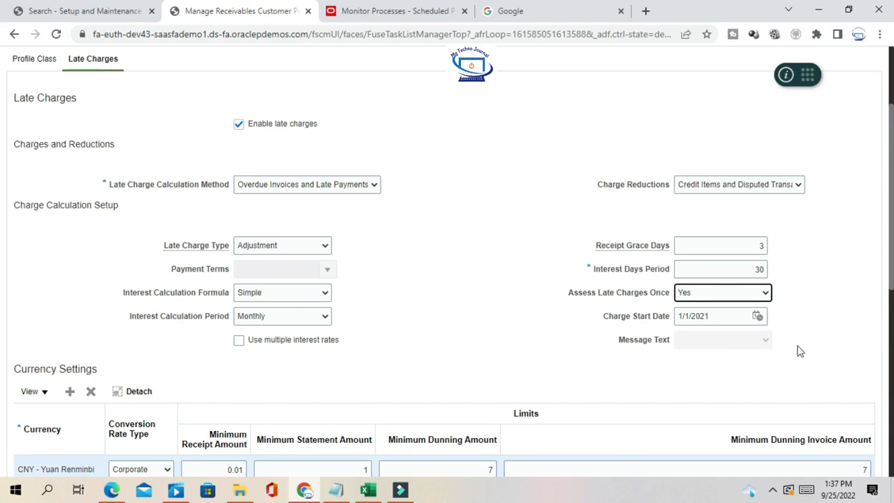
Step: Look through the Currency Settings and display the late charge rates and conditions for USD - US Dollar
scroll(748, 343, "down", 2)
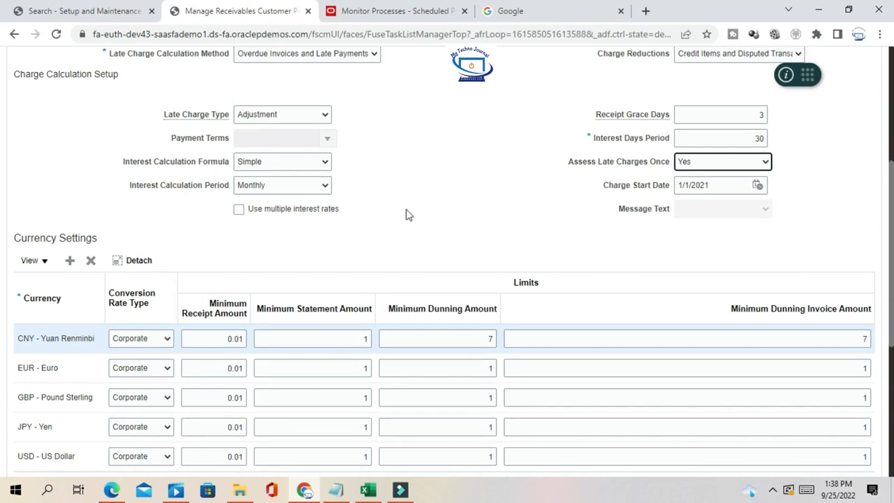
scroll(439, 215, "down", 1)
scroll(229, 200, "up", 2)
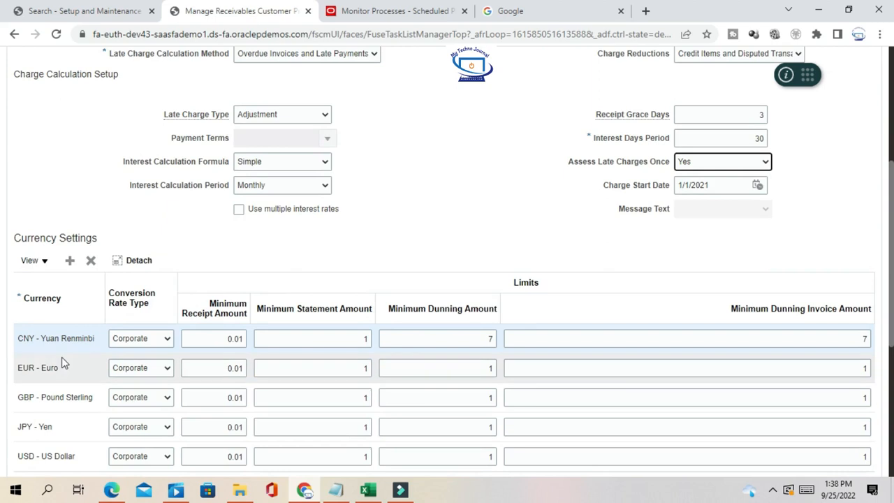
scroll(357, 175, "down", 3)
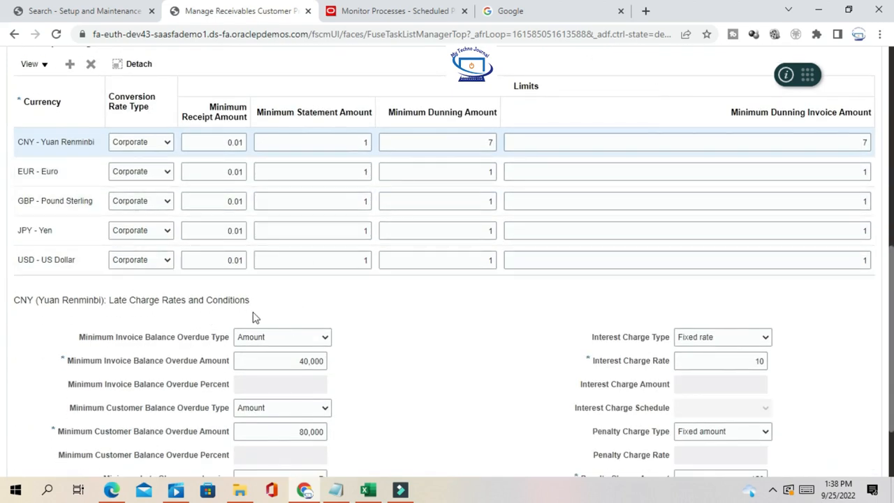
scroll(253, 316, "up", 2)
scroll(175, 259, "down", 2)
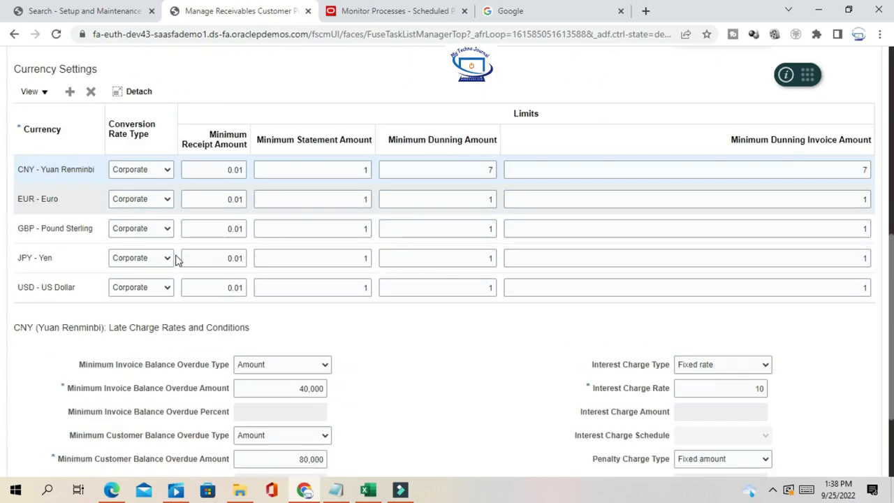
left_click(36, 262)
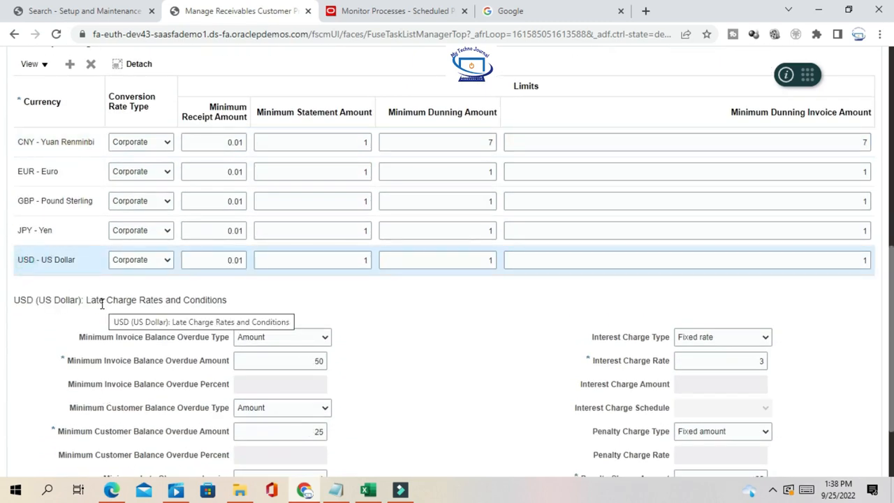
left_click(489, 321)
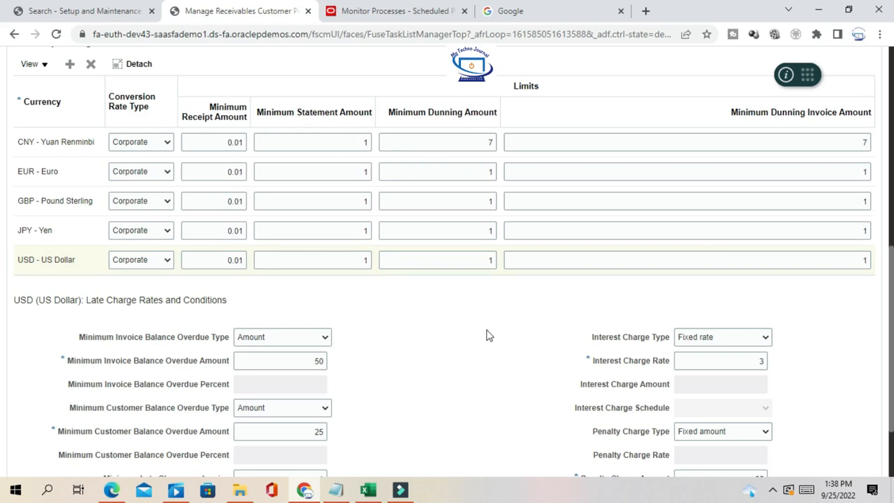
Step: Examine the USD minimum invoice balance overdue type and amount, keeping Amount as the type
scroll(890, 263, "down", 2)
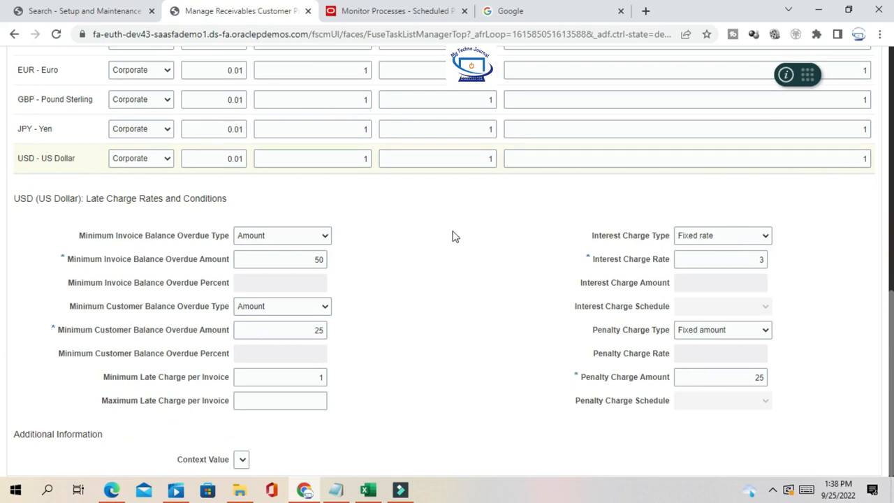
left_click(294, 239)
left_click(293, 239)
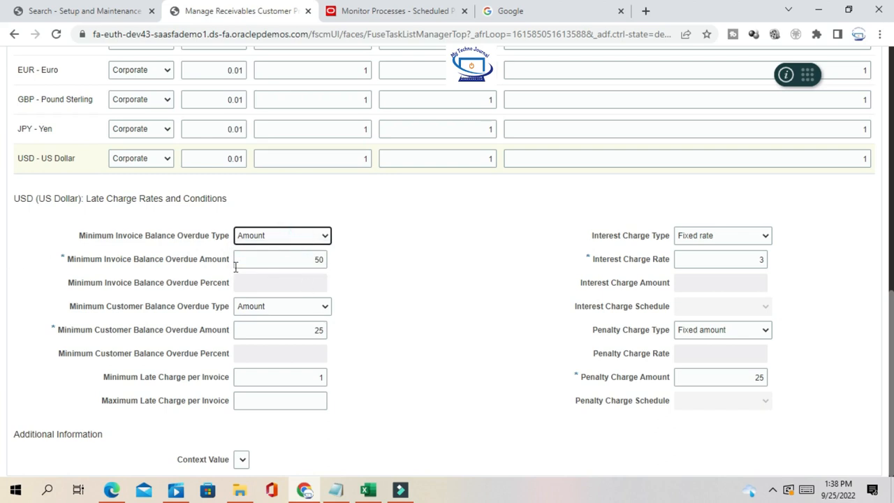
left_click(283, 263)
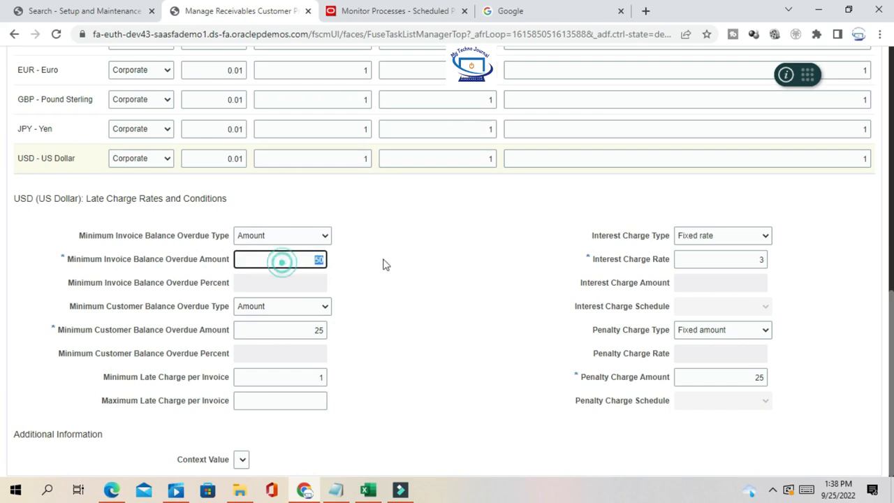
left_click(446, 317)
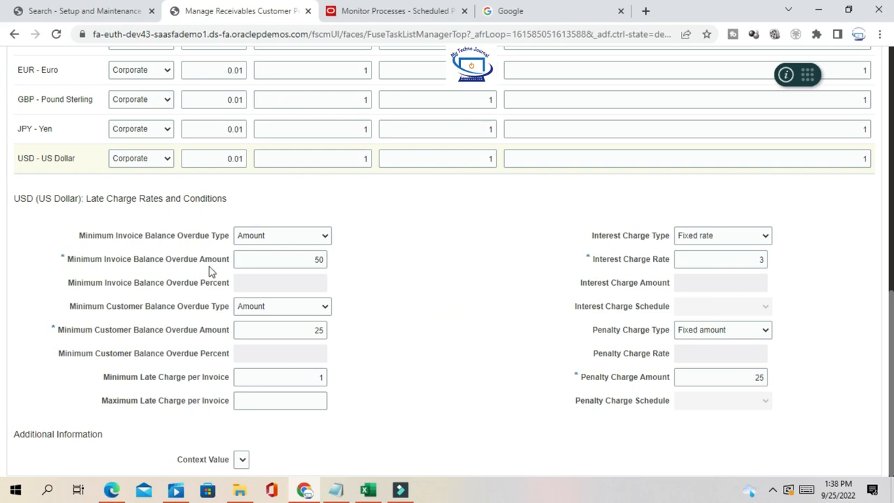
left_click(291, 256)
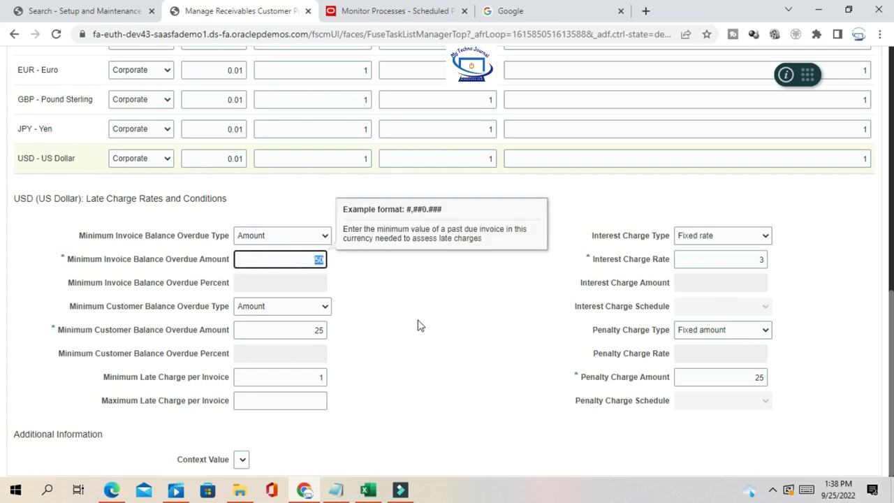
left_click(422, 320)
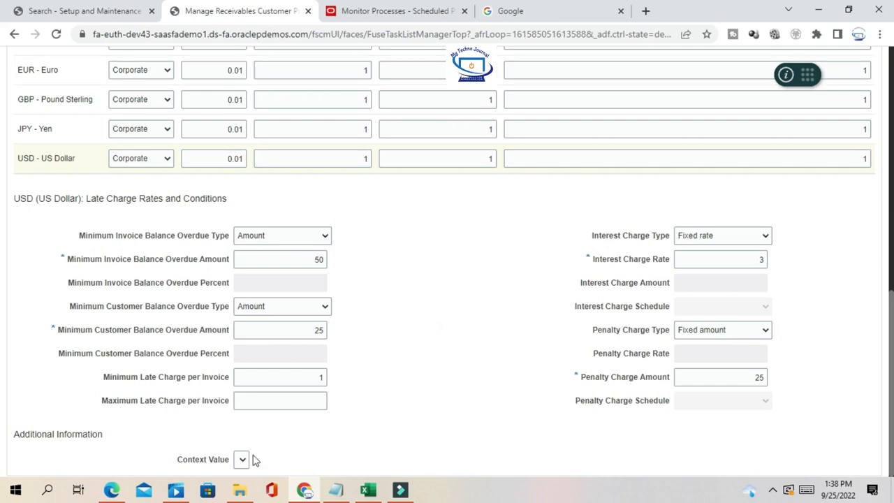
left_click(442, 238)
Step: Review the USD Interest Charge Type options and the Interest Charge Rate, keeping Fixed rate as the type
left_click(752, 236)
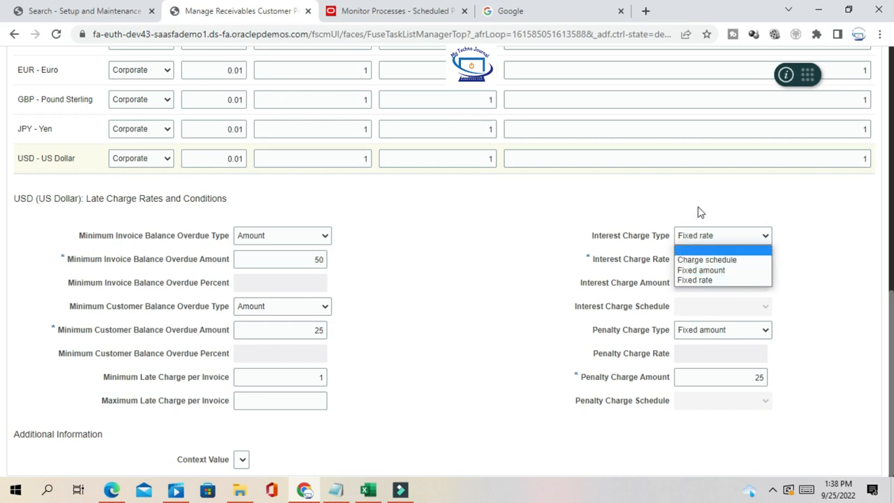
left_click(697, 208)
left_click(758, 260)
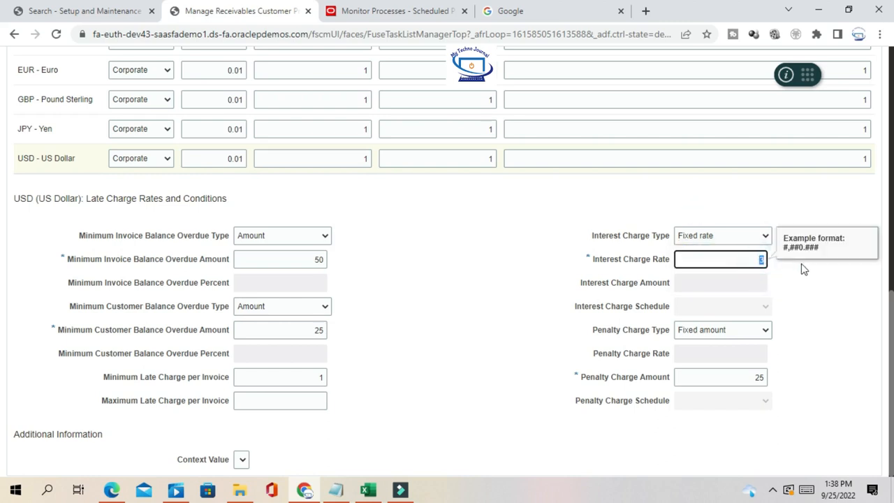
left_click(826, 300)
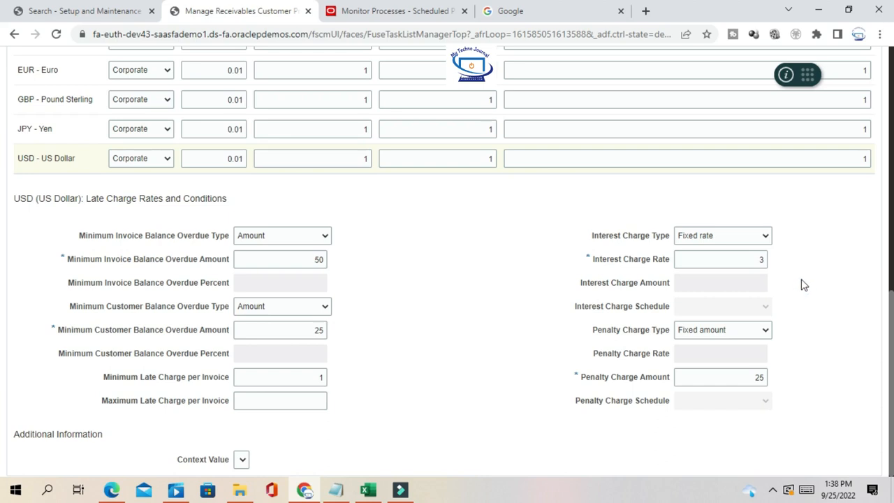
left_click(731, 234)
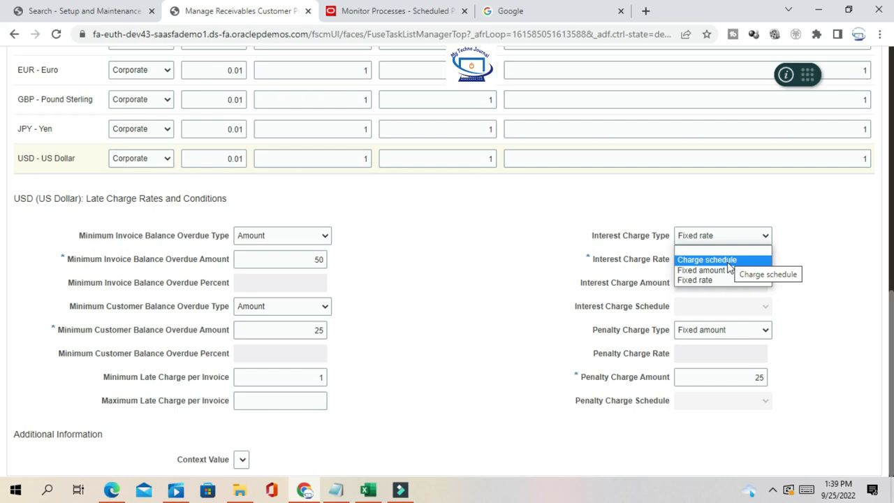
left_click(812, 233)
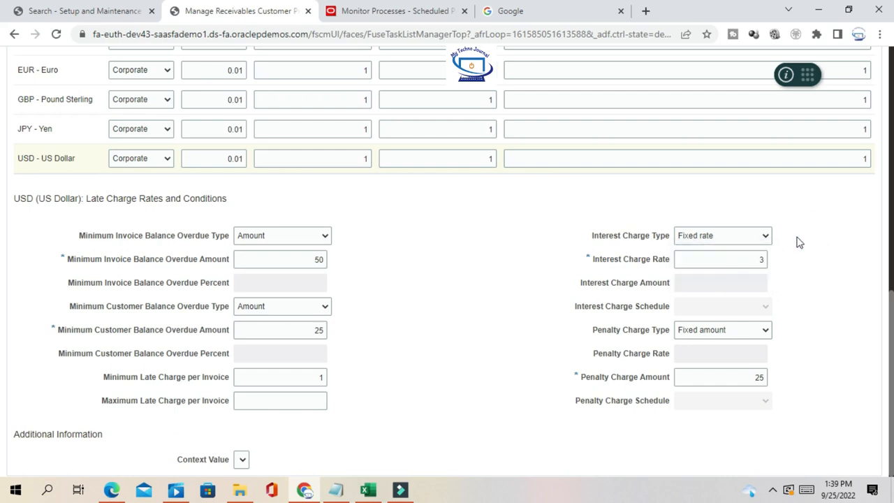
double_click(759, 258)
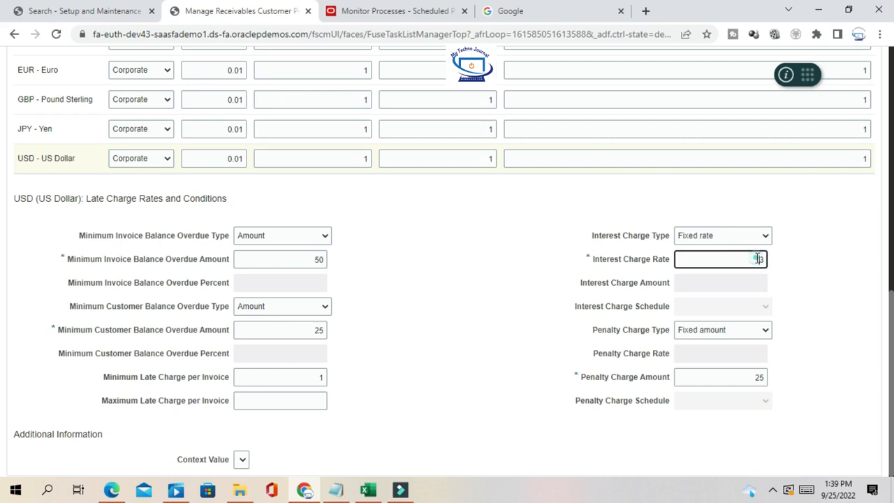
left_click(839, 314)
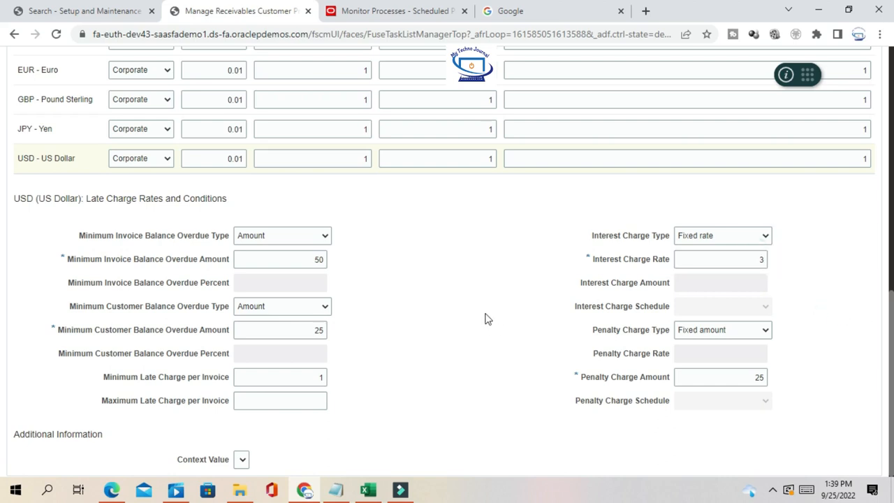
Step: Review the USD Penalty Charge Type options and the Penalty Charge Amount, keeping Fixed amount as the type
left_click(720, 334)
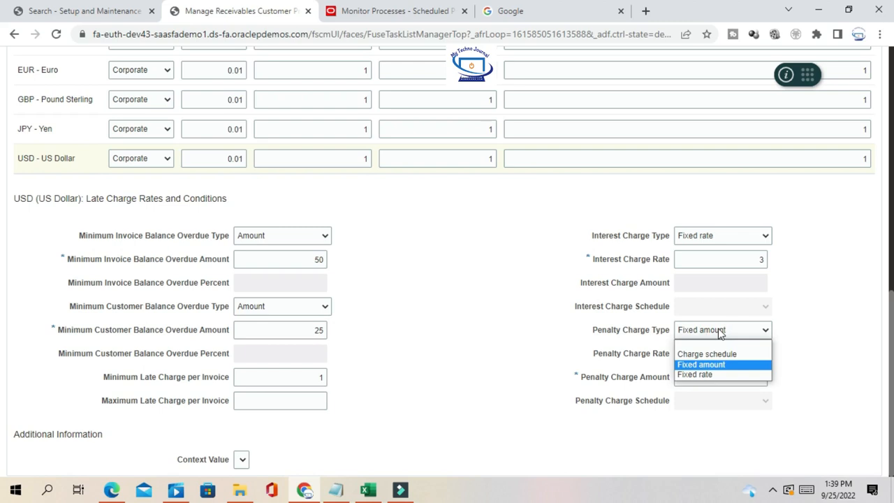
left_click(719, 333)
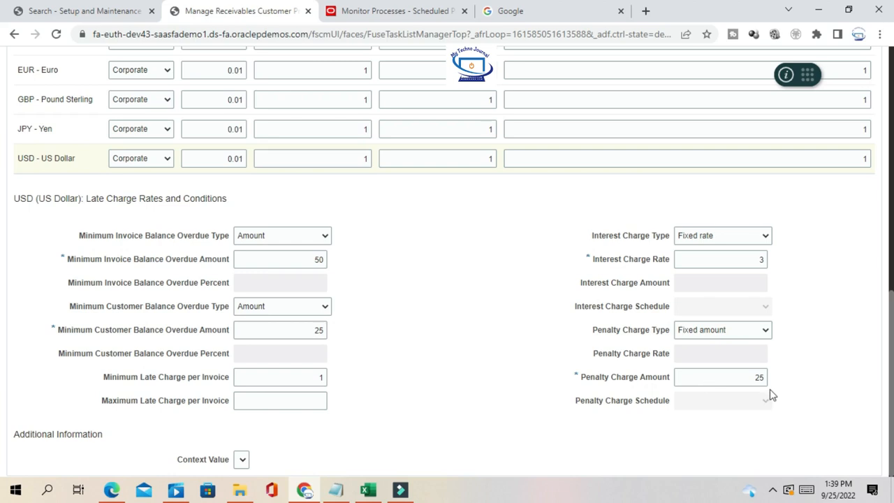
double_click(753, 380)
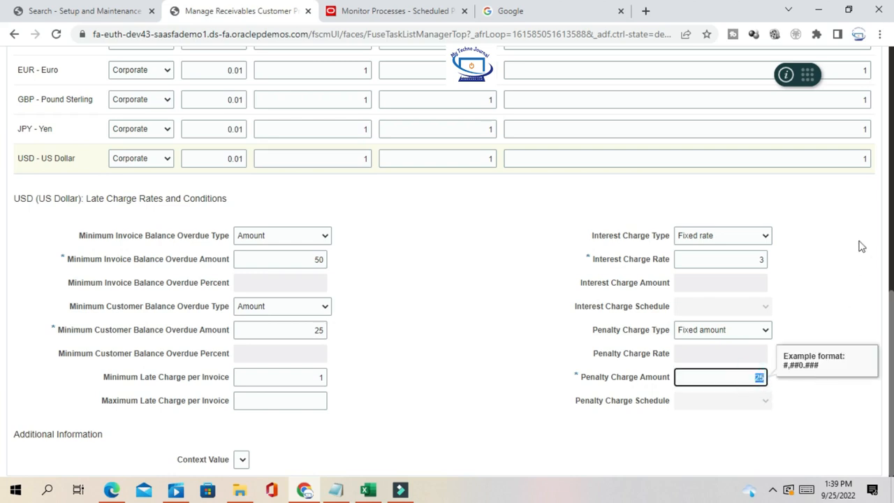
Step: Review the USD Interest Charge Rate and the Penalty Charge Amount once more
left_click(840, 259)
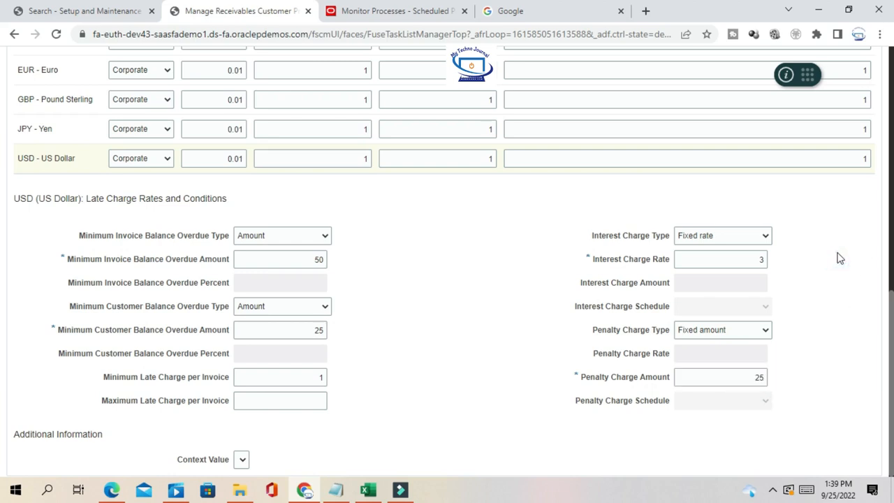
double_click(729, 255)
double_click(749, 375)
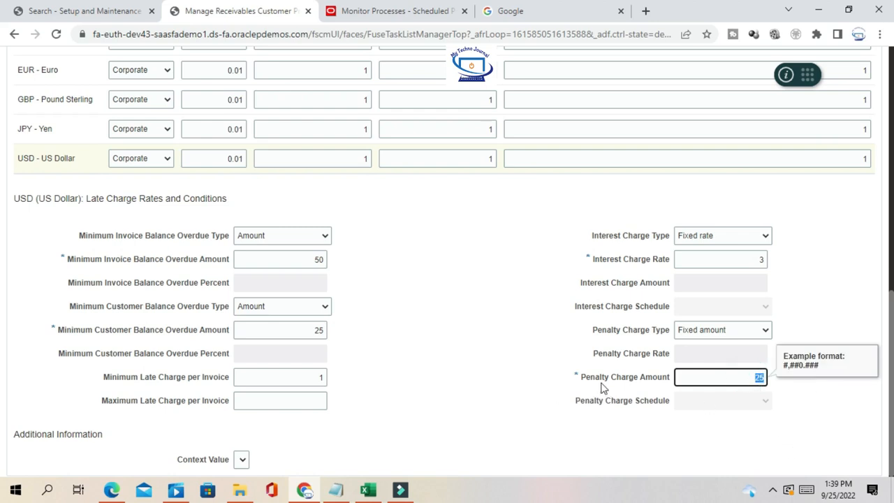
left_click(842, 298)
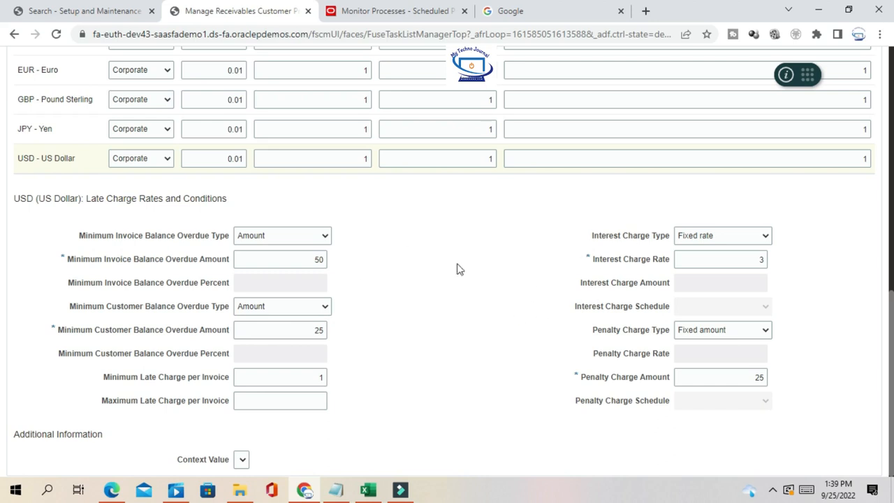
Step: Save and close the DEFAULT profile class, applying changes to all profiles and versioning all existing profiles, and acknowledge the submitted request
scroll(509, 279, "up", 10)
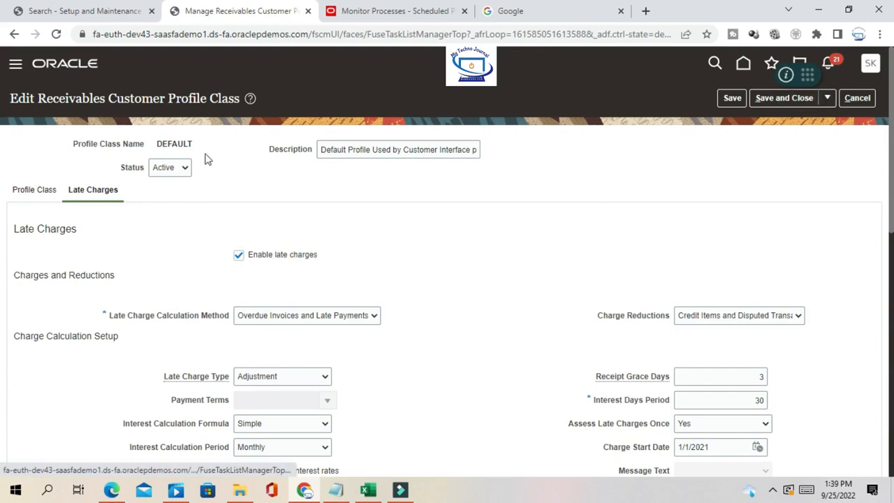
left_click(804, 98)
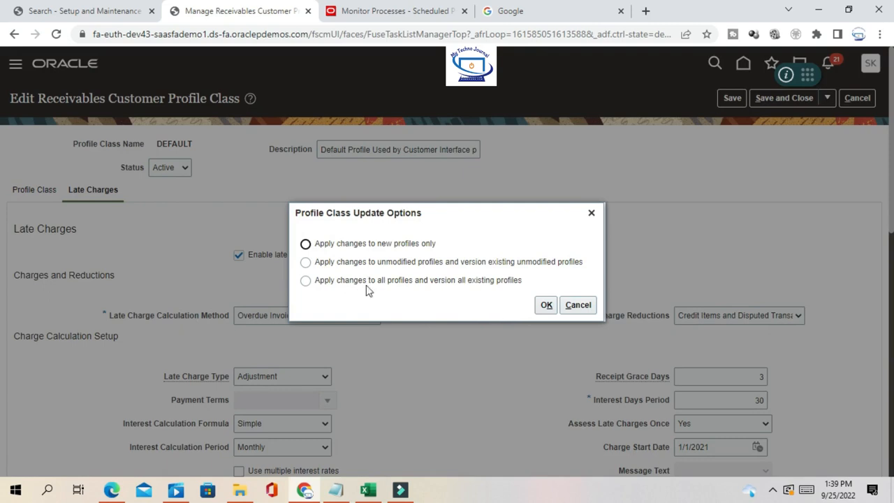
left_click(392, 284)
left_click(547, 305)
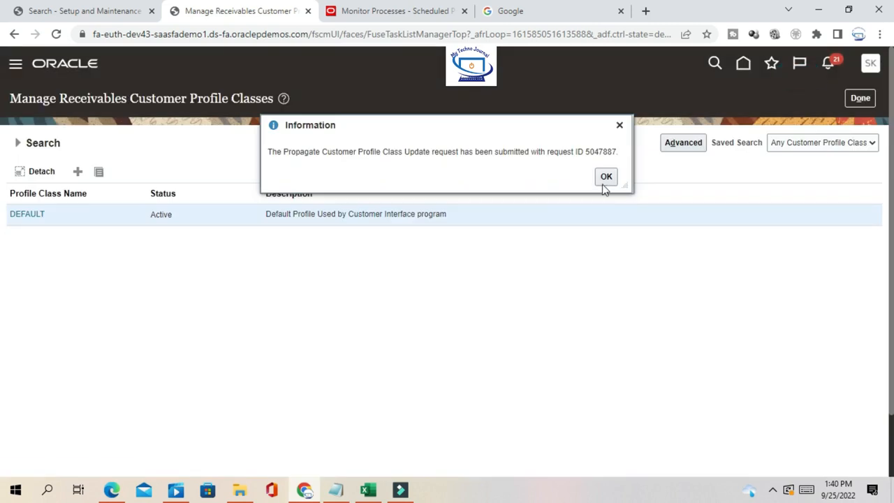
left_click(605, 180)
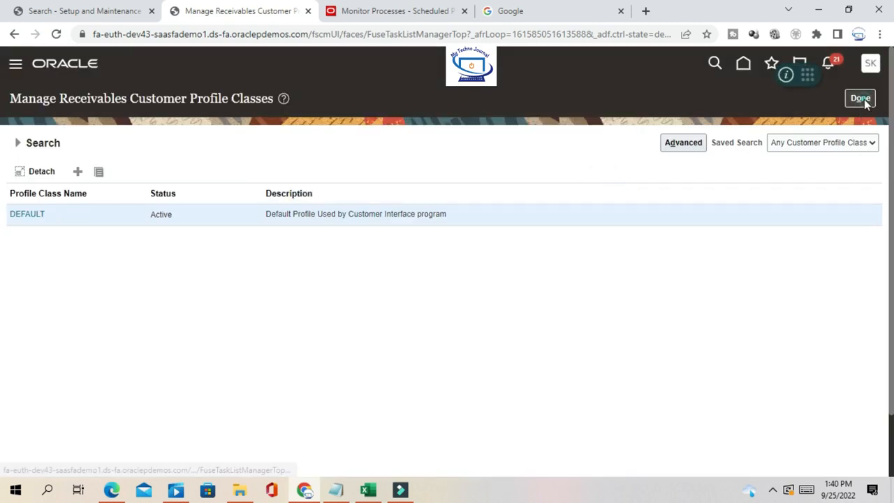
Step: Switch to the Excel workbook and review the late charge setup checklist, including the Dixon Industries entry, on Sheet2
left_click(369, 491)
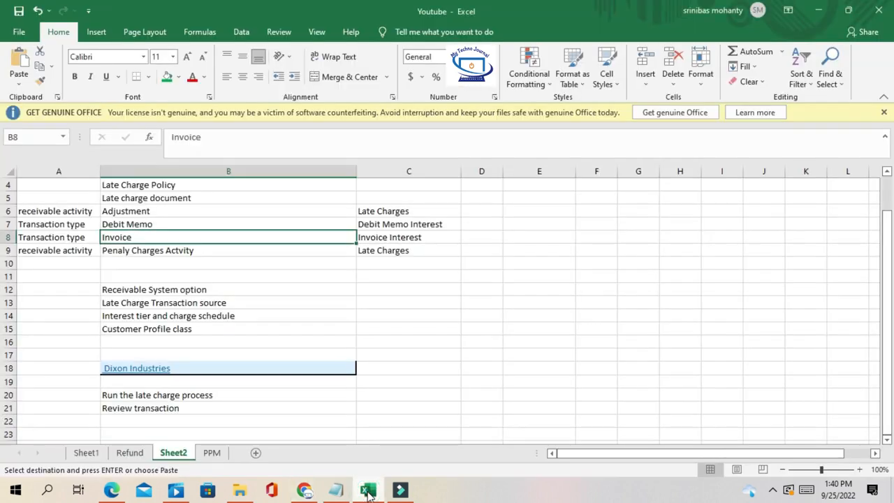
left_click(544, 356)
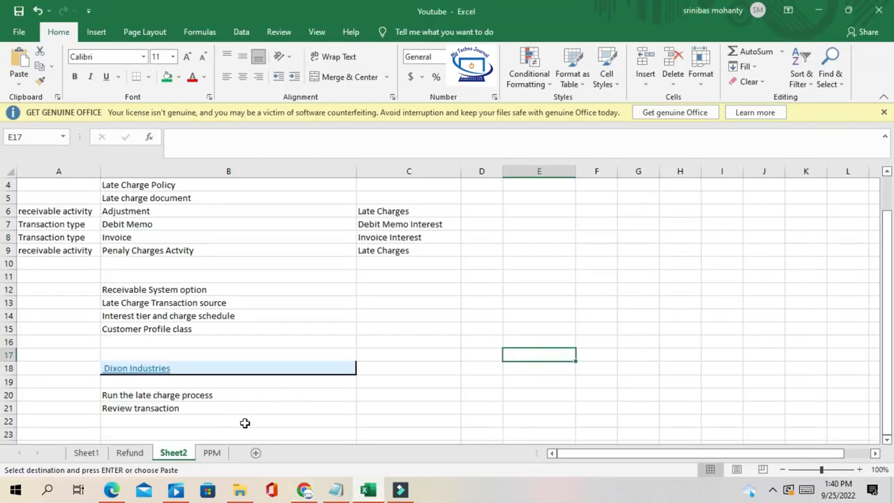
right_click(873, 491)
left_click(480, 405)
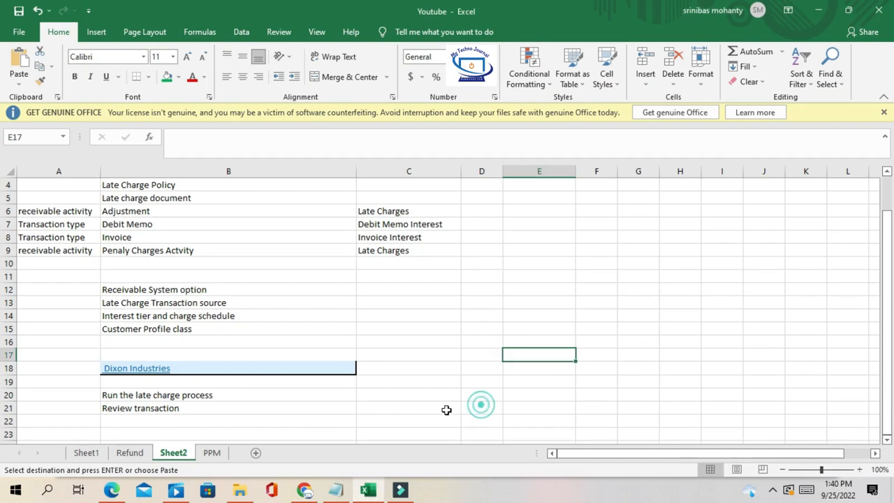
left_click(65, 370)
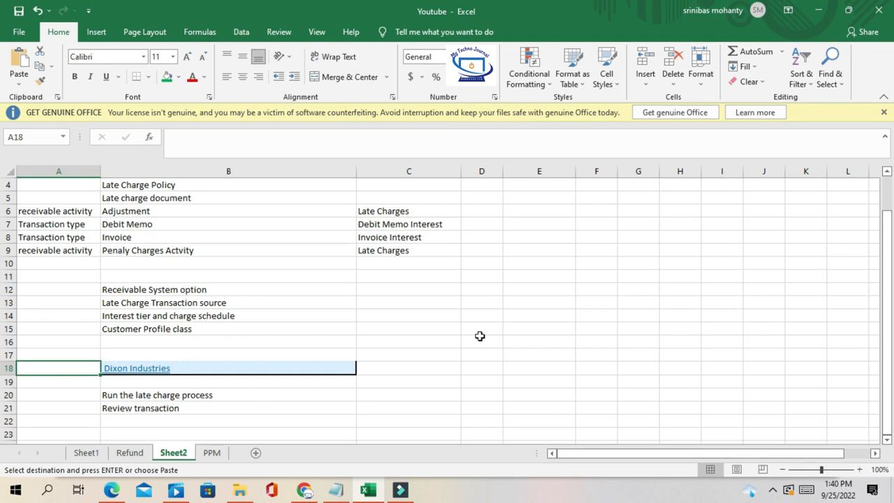
Step: Return to Oracle Fusion in the browser and open Manage Customers from the Billing work area
key("alt+Tab")
left_click(750, 60)
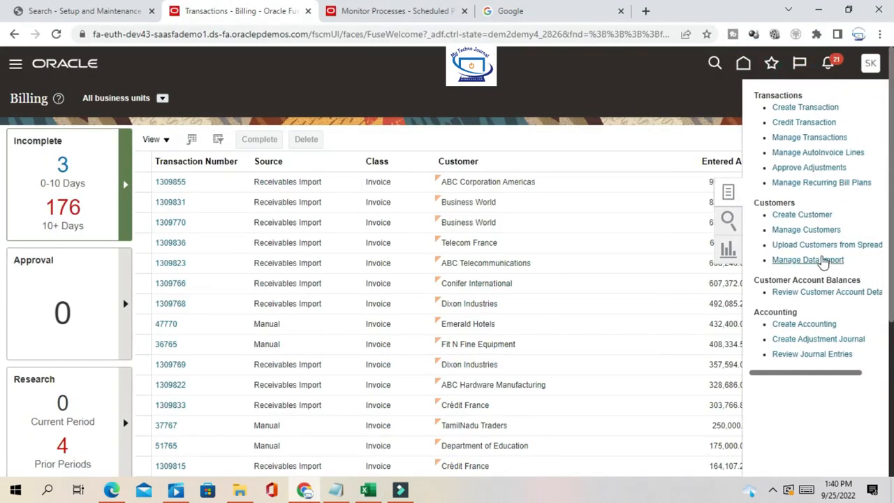
left_click(803, 230)
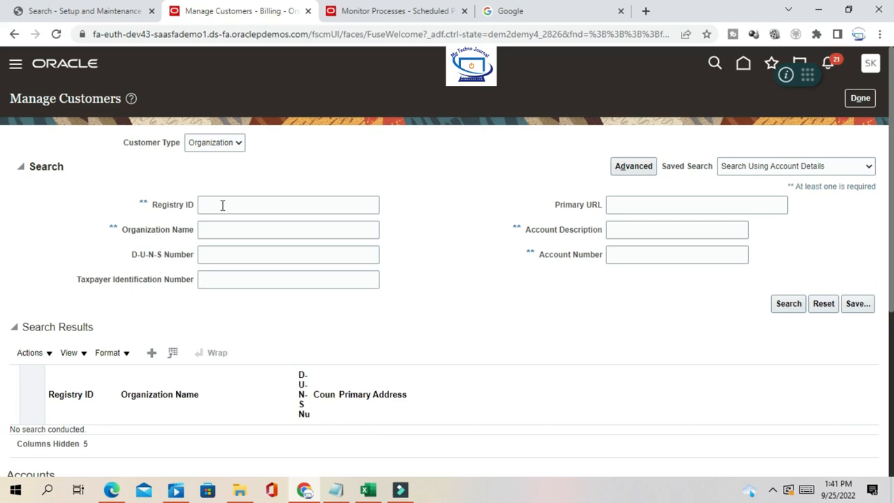
Step: Copy the text Dixon Industries from cell B18 of the Excel checklist for the organization name search
left_click(234, 227)
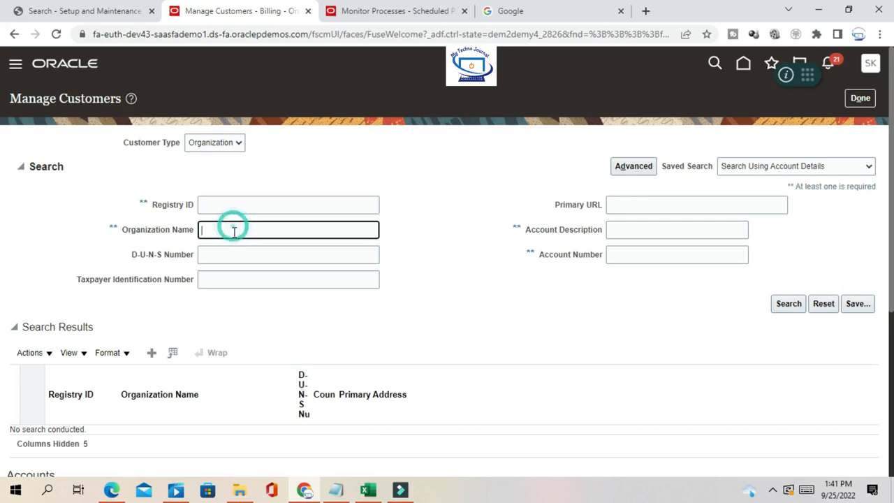
left_click(368, 490)
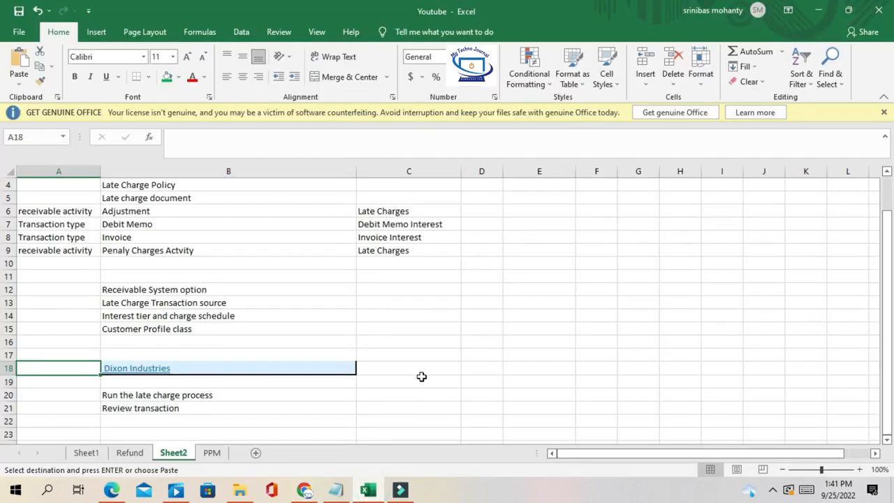
key("Right")
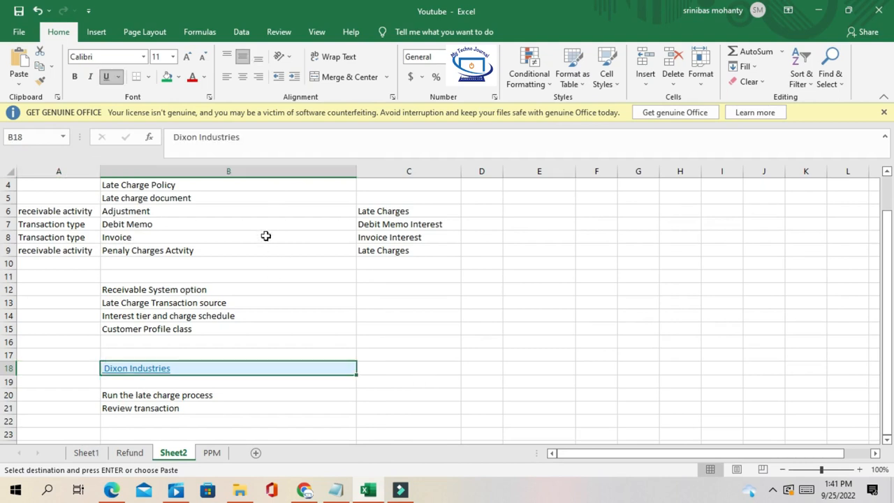
left_click_drag(172, 140, 248, 138)
key("ctrl+c")
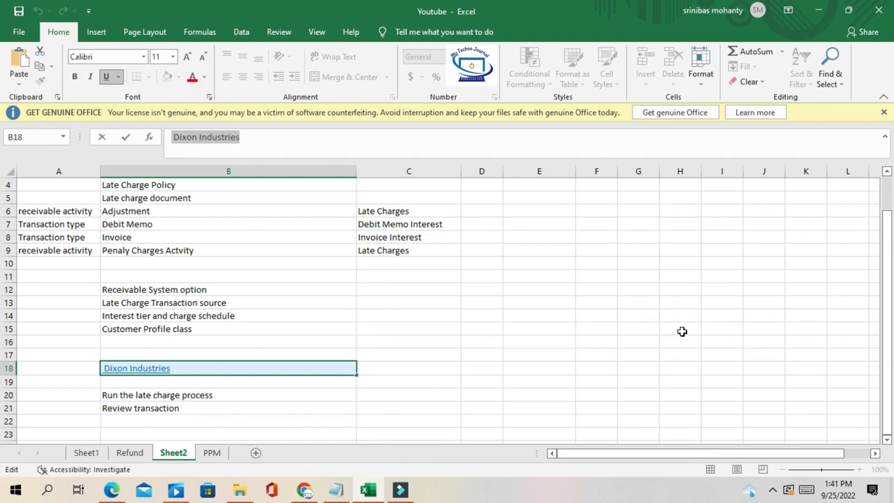
Step: Back in Manage Customers, search for the organization name Dixon Industries
key("alt+Tab")
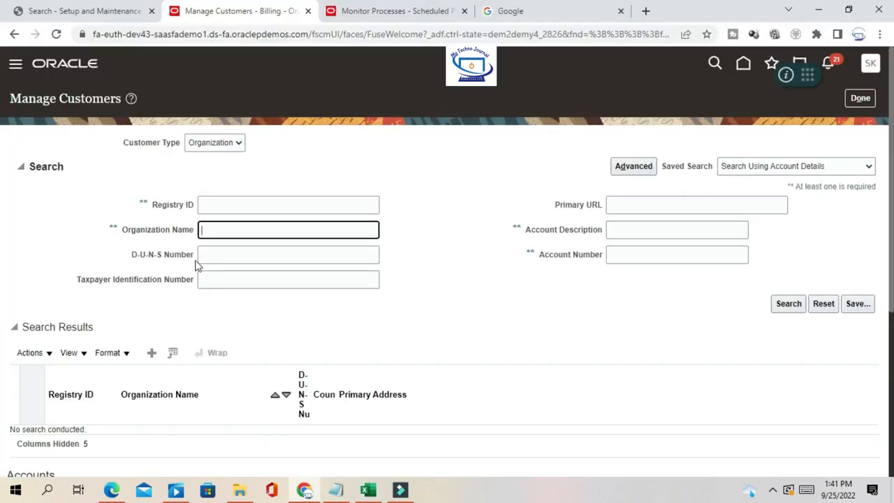
left_click(269, 255)
key("ctrl+v")
left_click(789, 303)
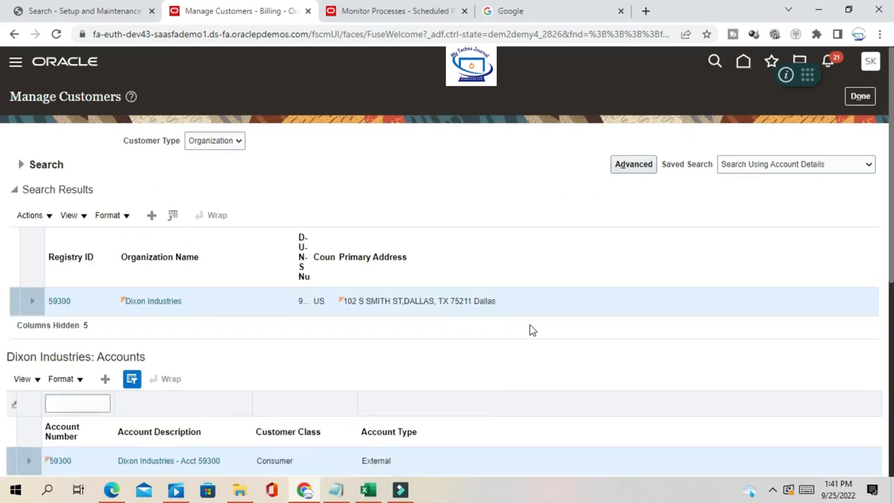
Step: Look through the Dixon Industries accounts and sites, and open the first account's United States site
scroll(529, 330, "down", 2)
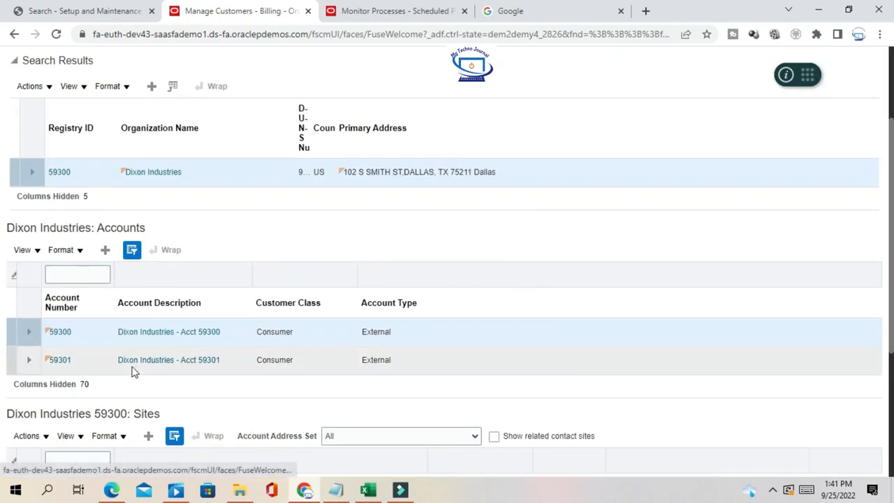
scroll(329, 288, "down", 3)
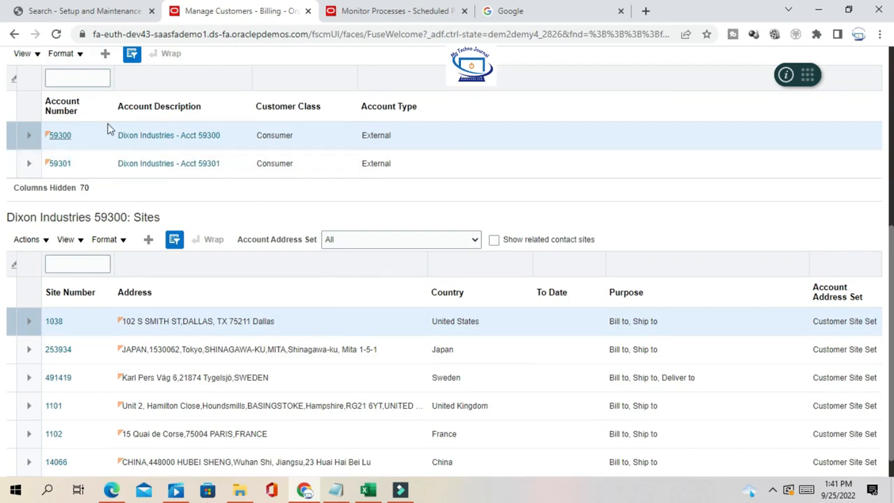
scroll(113, 206, "up", 3)
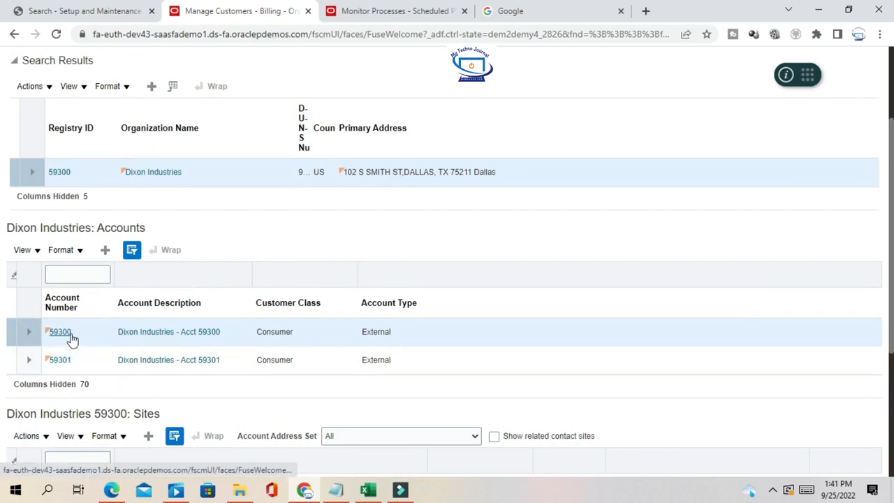
scroll(591, 220, "down", 2)
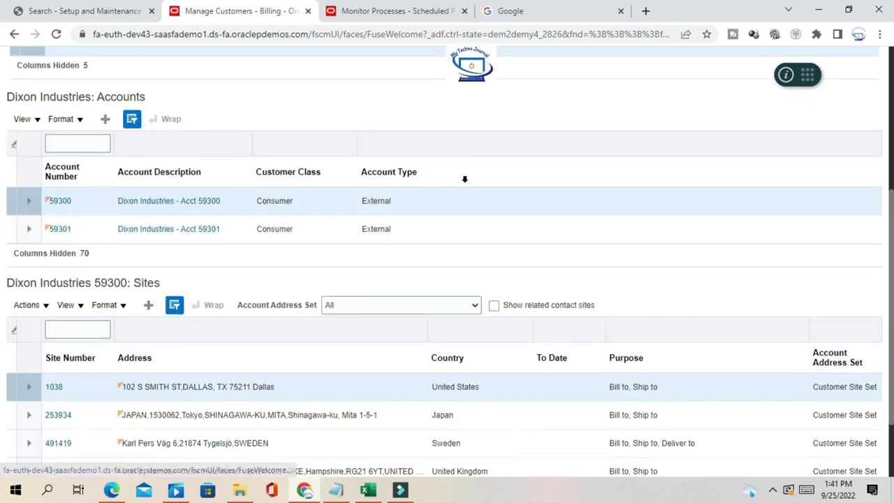
scroll(463, 181, "down", 1)
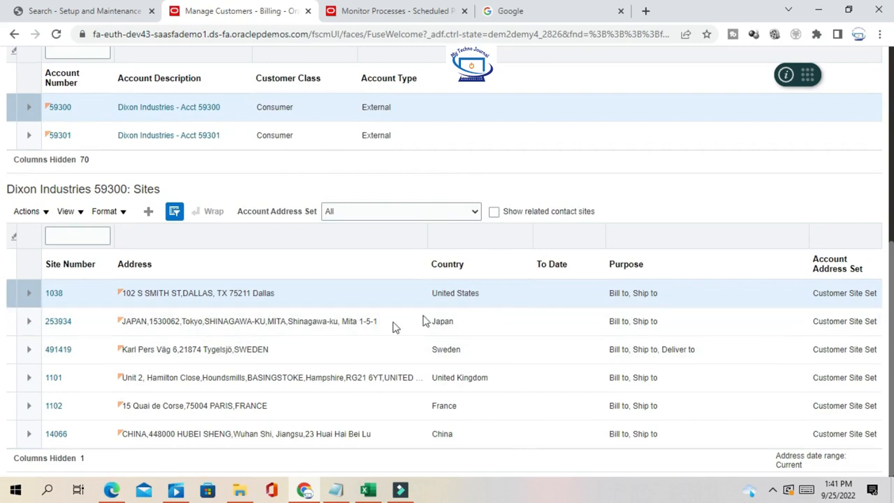
left_click(57, 292)
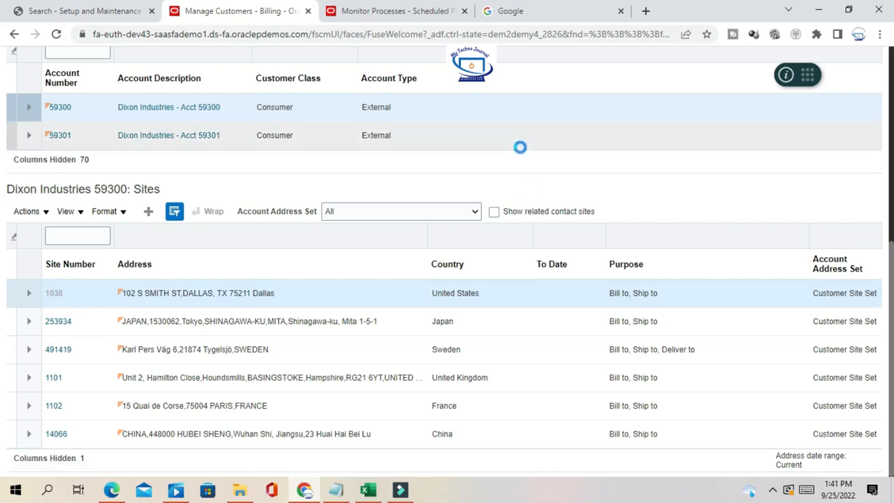
Step: Select the site's profile history record starting 9/25/22 and examine its profile class and site profile details
scroll(470, 248, "down", 2)
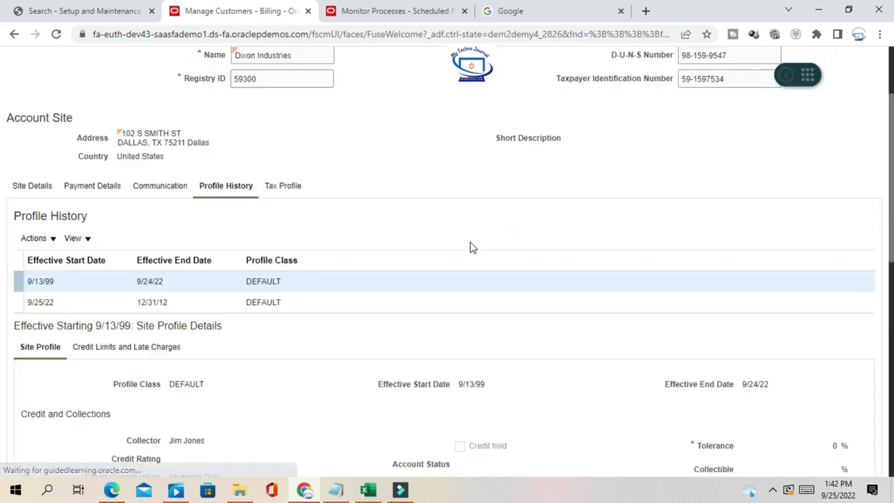
scroll(230, 355, "up", 2)
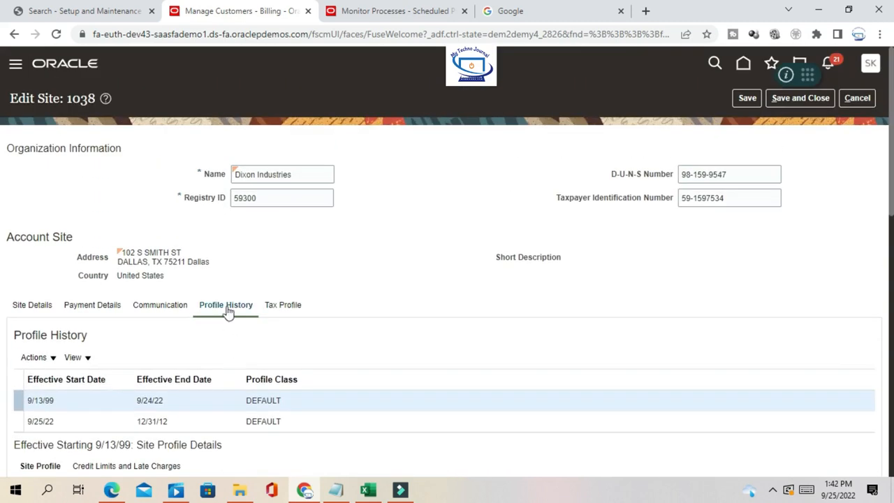
scroll(383, 281, "down", 2)
scroll(383, 280, "down", 2)
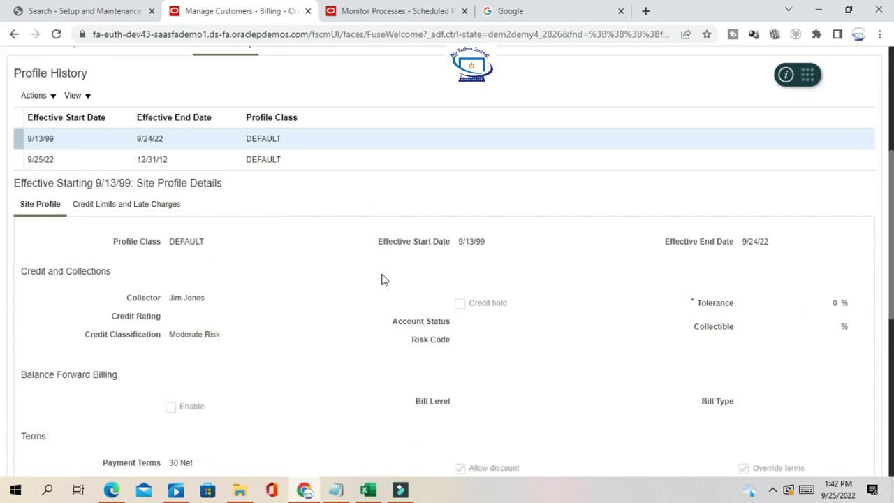
left_click(56, 165)
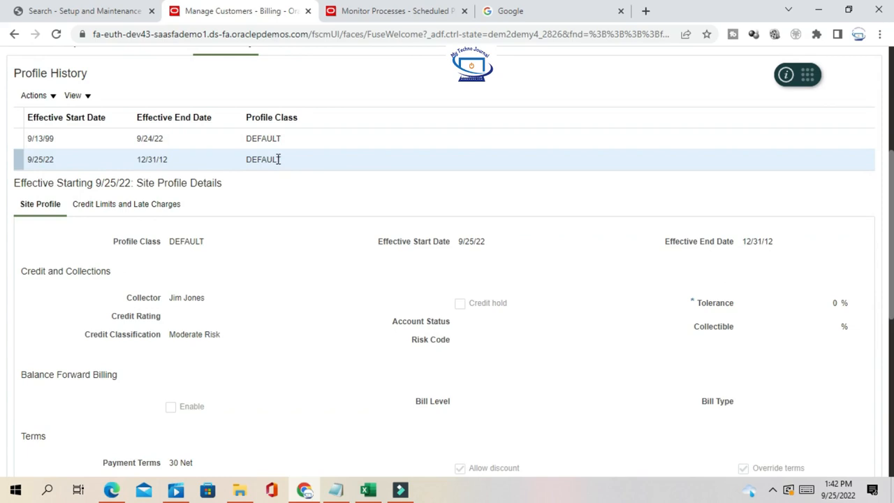
left_click_drag(283, 163, 244, 168)
left_click_drag(293, 159, 225, 162)
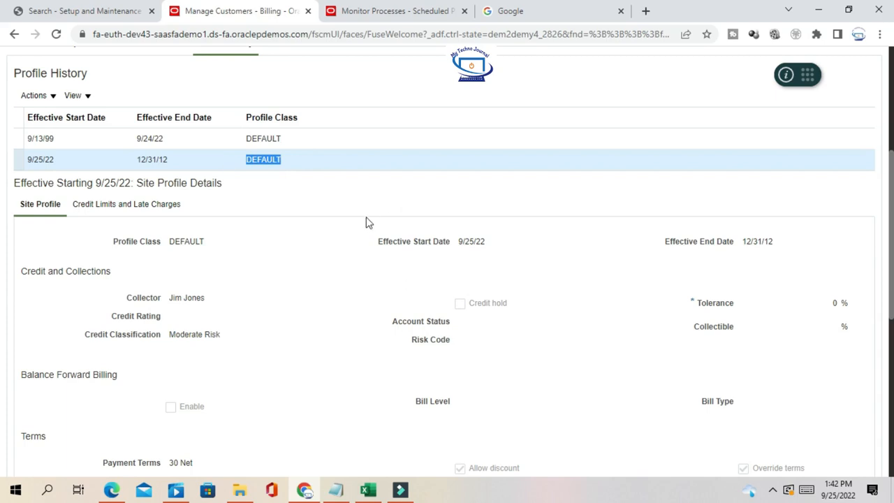
scroll(246, 289, "down", 3)
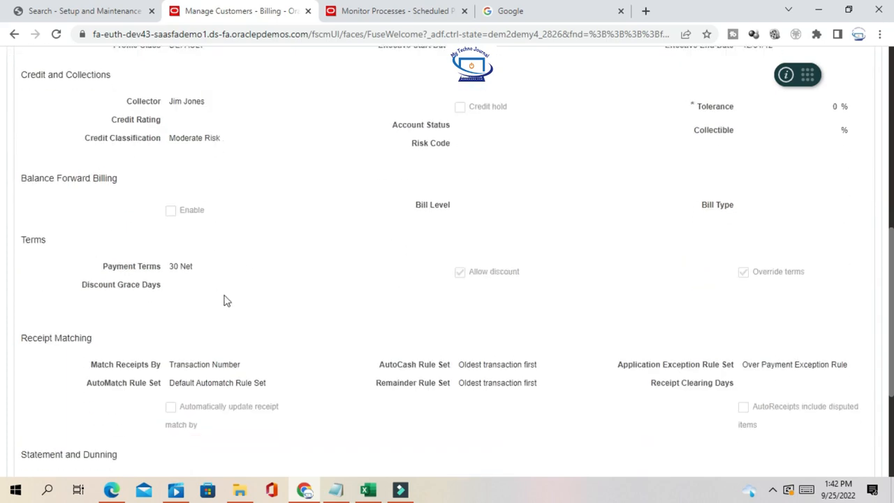
scroll(221, 240, "up", 3)
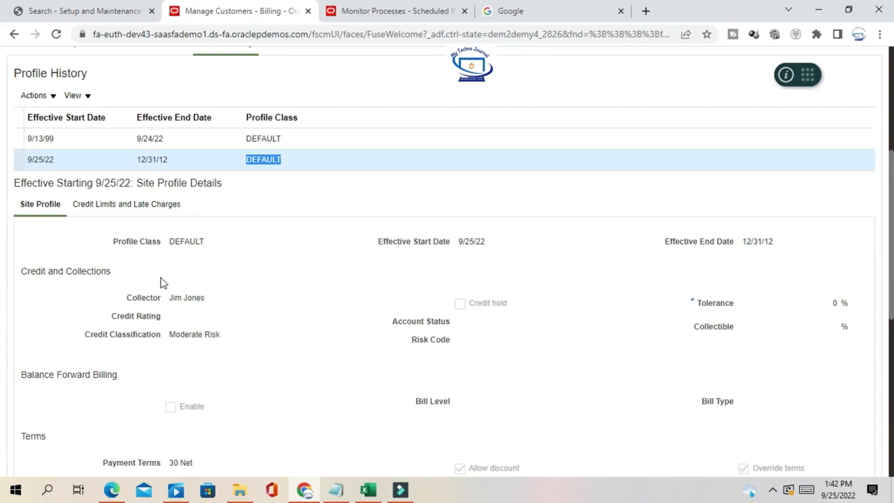
scroll(160, 283, "down", 2)
scroll(234, 271, "up", 3)
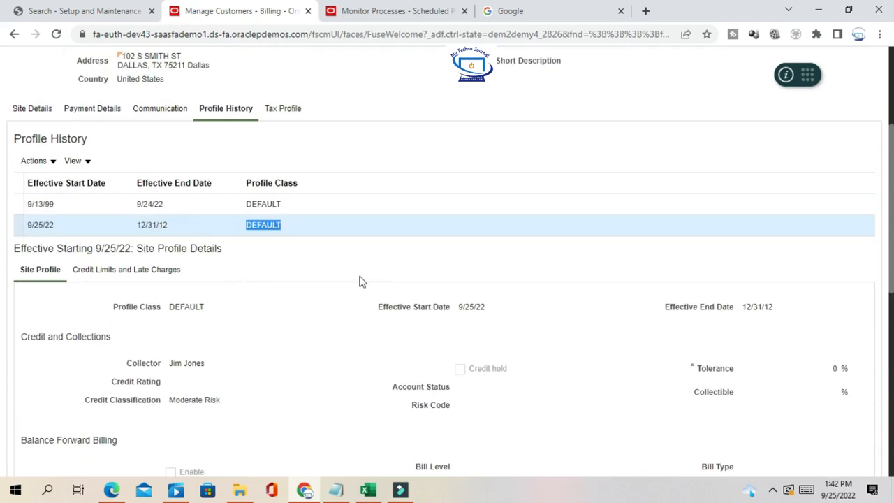
Step: Display the record's Credit Limits and Late Charges details and check the Late Charge Type in the calculation setup
scroll(362, 282, "down", 2)
left_click(130, 138)
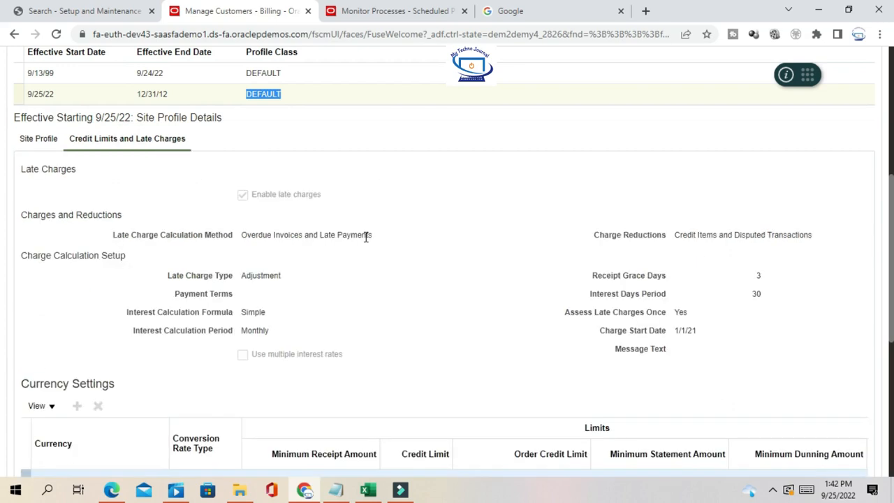
scroll(364, 237, "down", 2)
left_click_drag(168, 148, 291, 155)
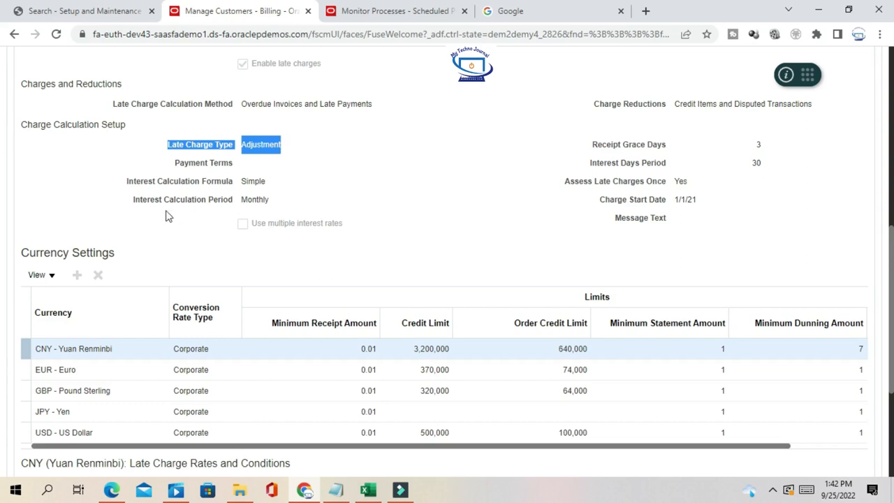
Step: Examine the site's interest calculation period and interest days, plus the USD late charge rates, penalty amount and minimum overdue balance
left_click_drag(241, 204, 288, 208)
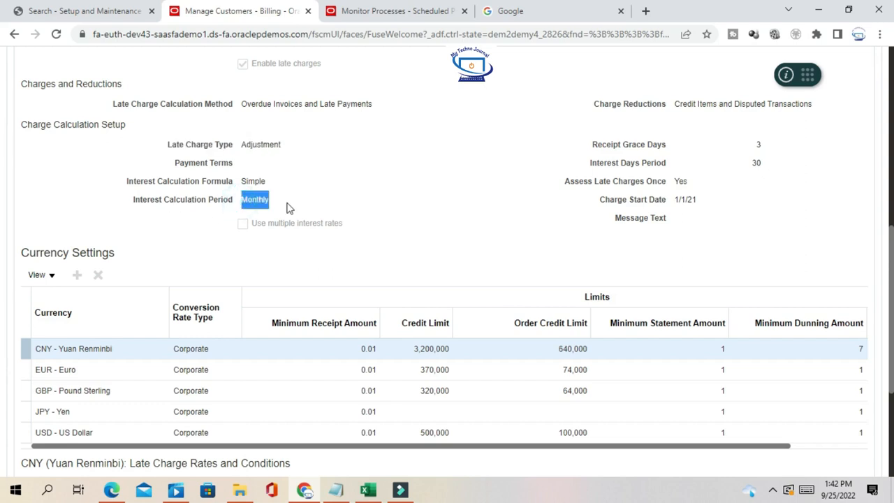
double_click(740, 168)
scroll(785, 172, "down", 3)
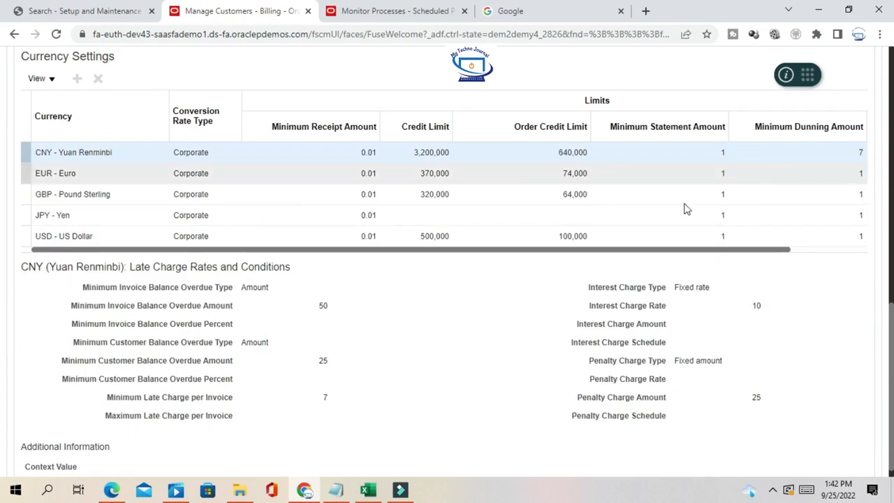
left_click(53, 234)
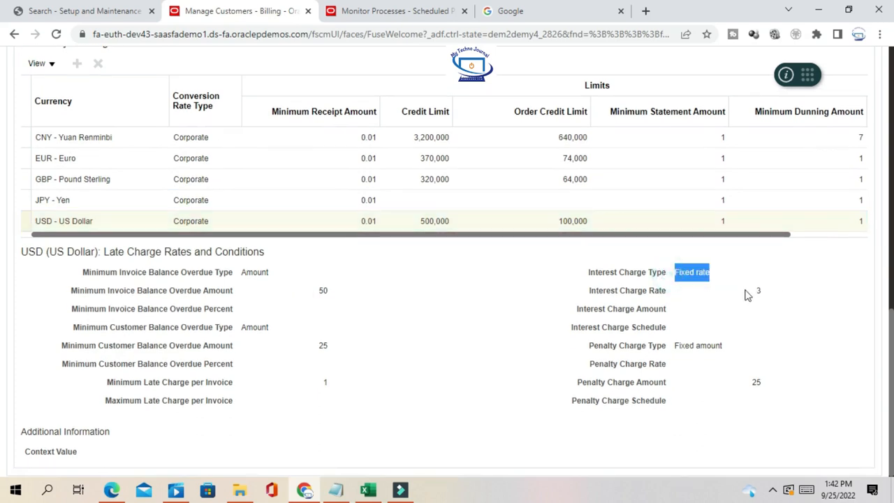
left_click_drag(746, 292, 788, 297)
left_click_drag(754, 384, 775, 391)
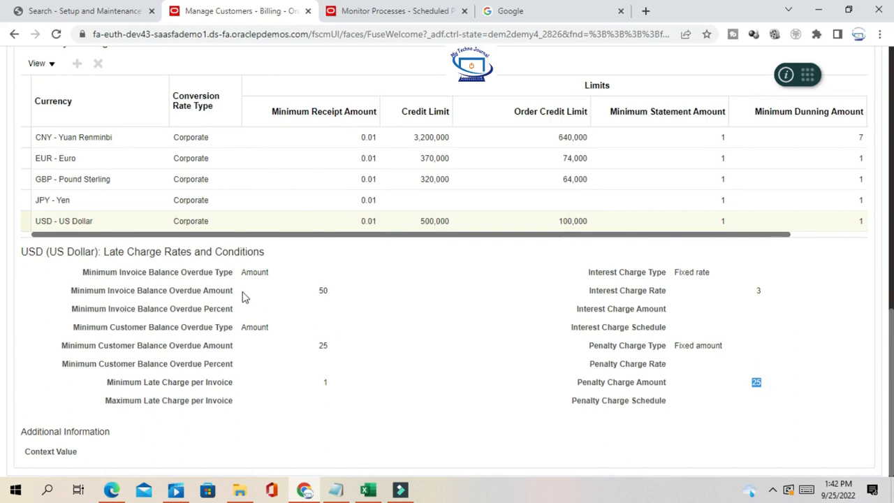
double_click(323, 291)
Step: Check the profile class in the Profile History, save and close the site, and finish Manage Customers
scroll(375, 308, "up", 10)
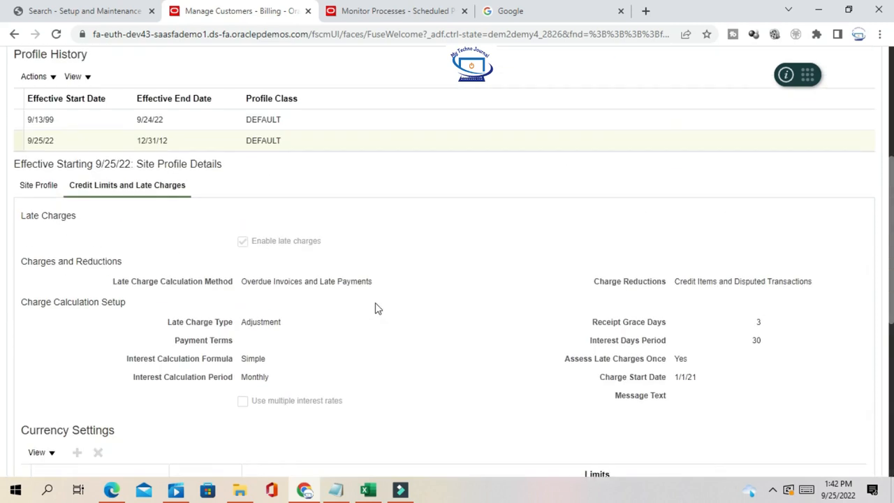
left_click(245, 405)
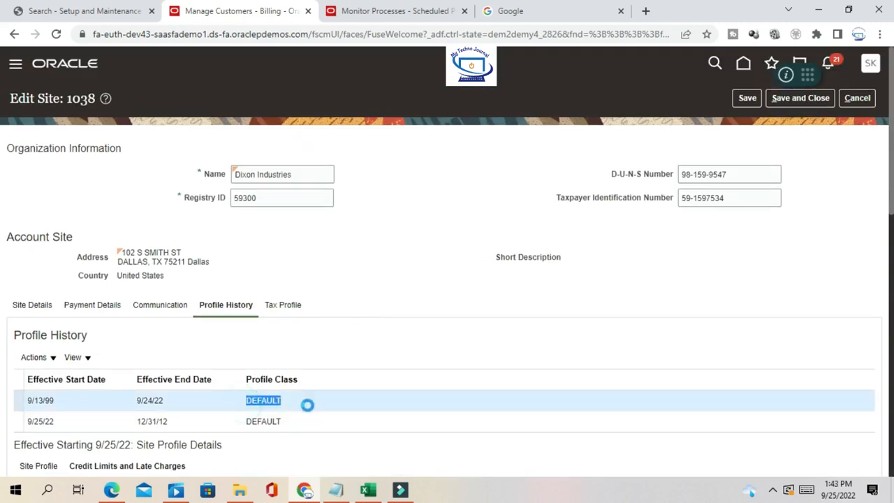
left_click(792, 101)
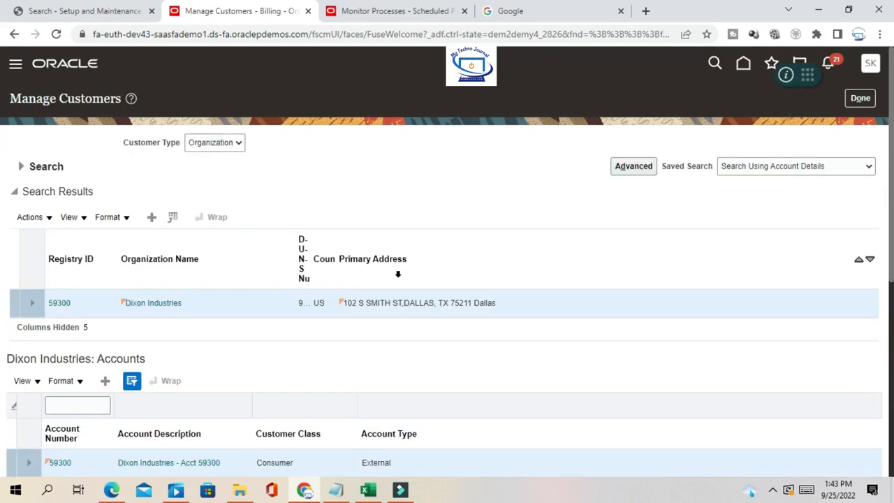
left_click(858, 99)
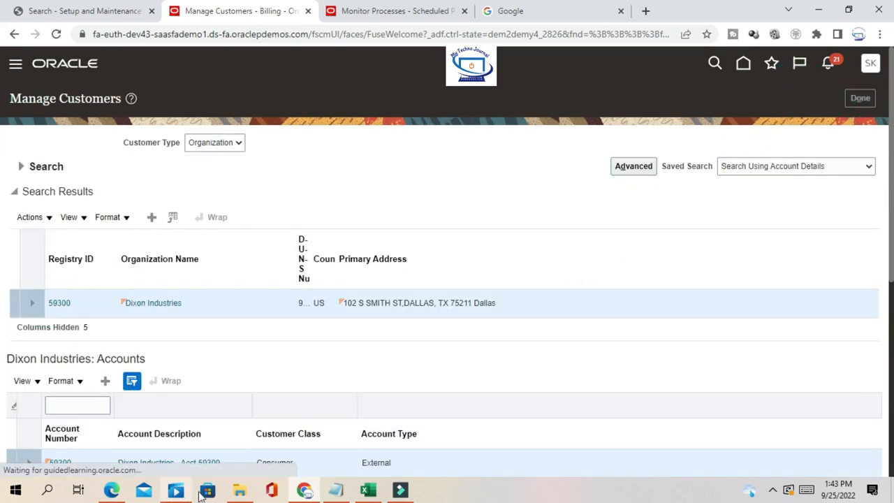
Step: Switch to Excel and review the late charge checklist on Sheet2, including the run late charge process entry
left_click(368, 490)
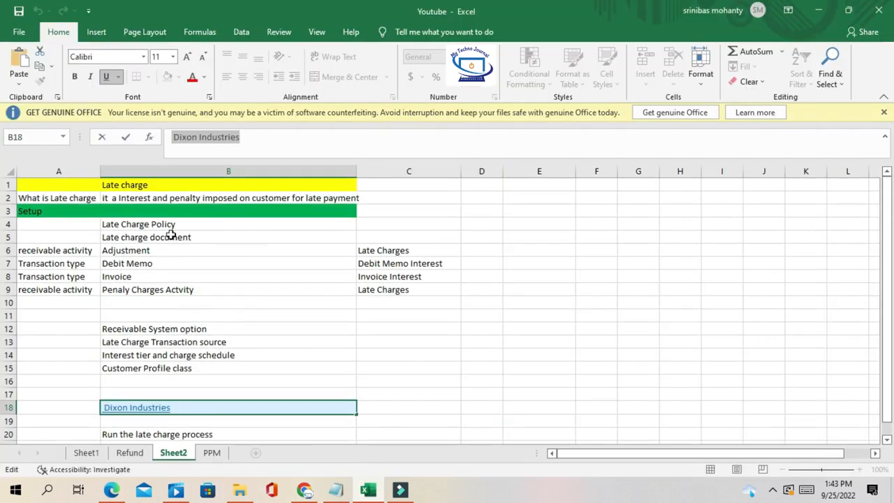
scroll(195, 259, "down", 3)
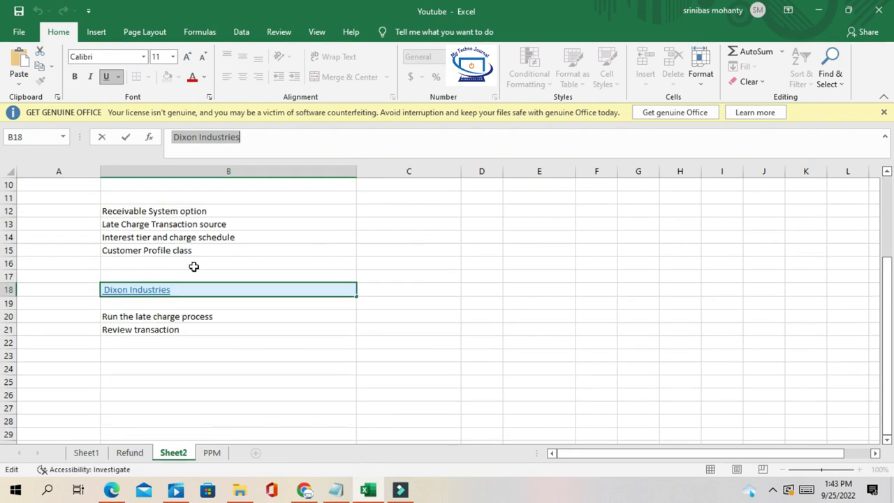
left_click(174, 380)
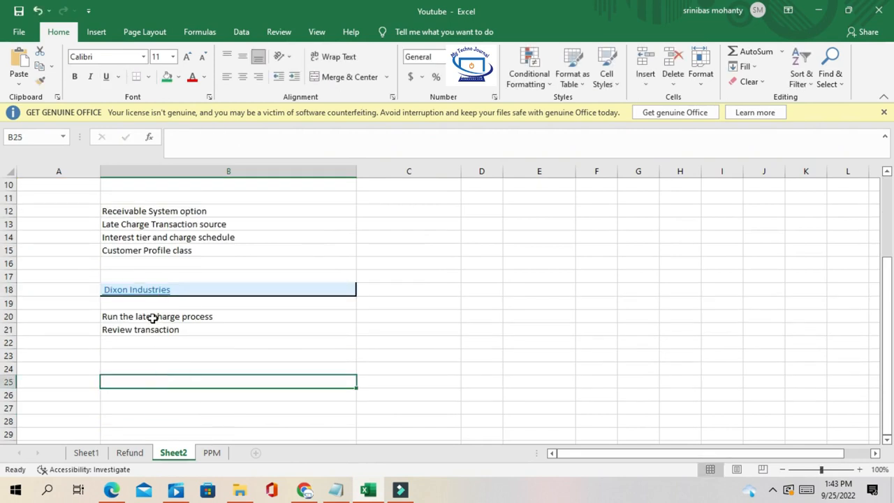
left_click(153, 318)
left_click(585, 316)
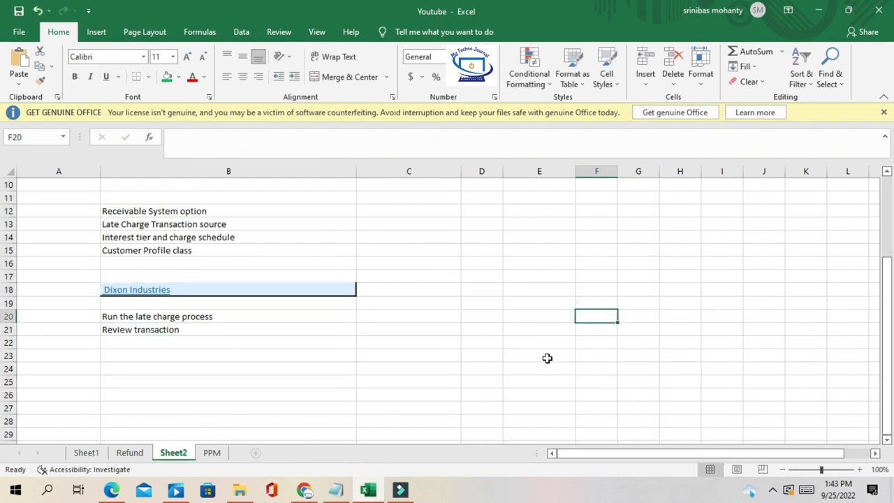
Step: On the Scheduled Processes page in Chrome, schedule a new Create Late Charges Batch process with US1 Business Unit as its Business Unit
left_click(304, 489)
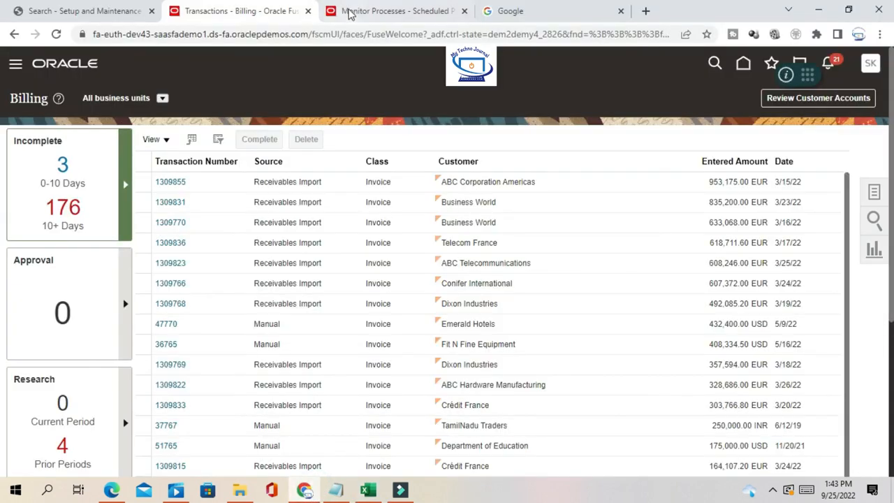
left_click(355, 12)
left_click(131, 226)
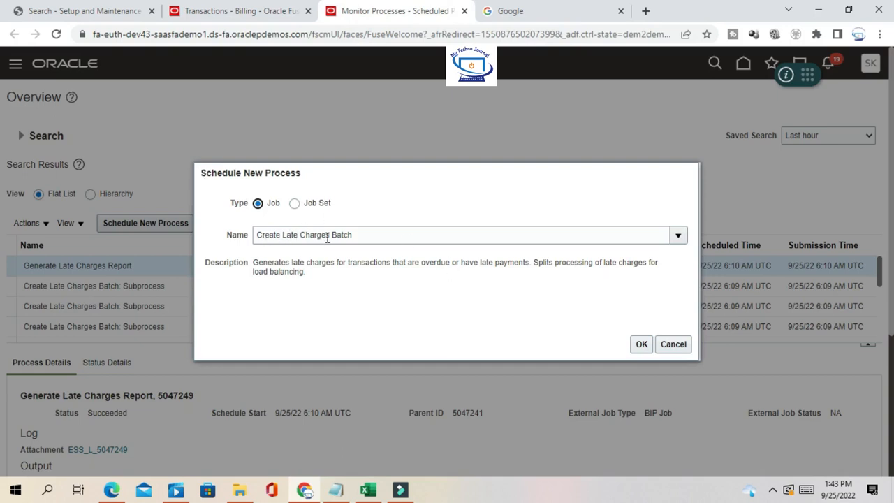
left_click(642, 344)
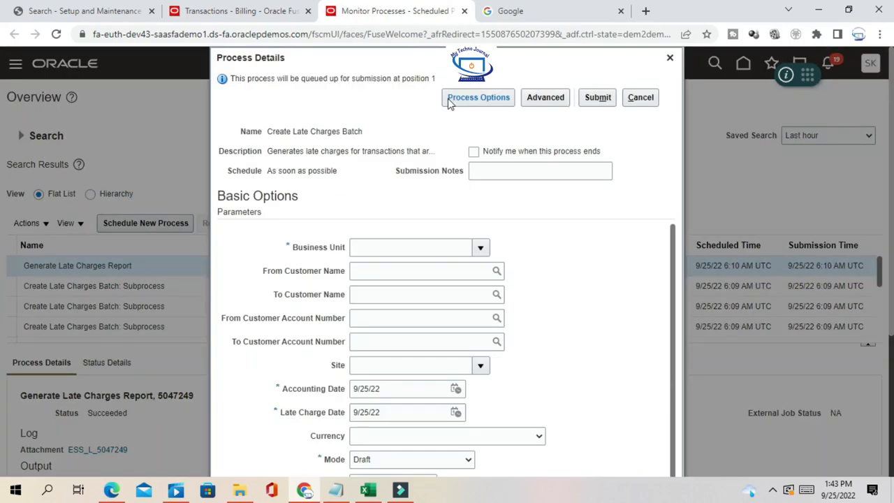
left_click(483, 249)
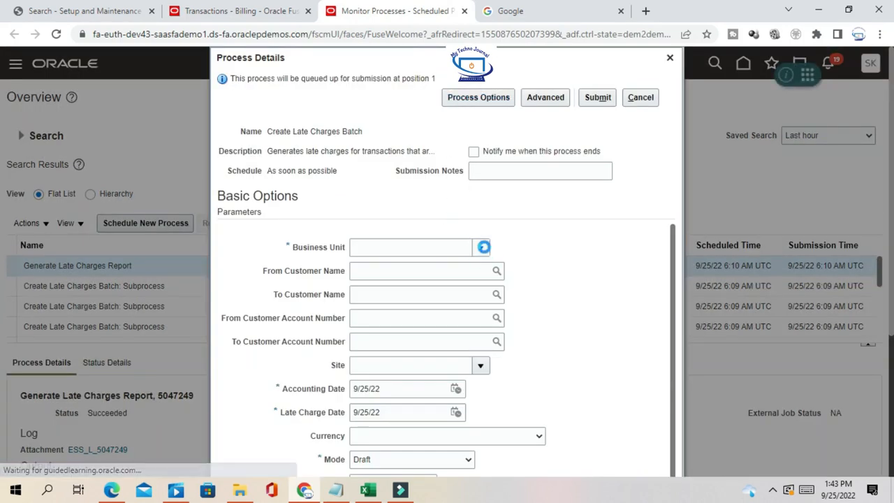
left_click(425, 274)
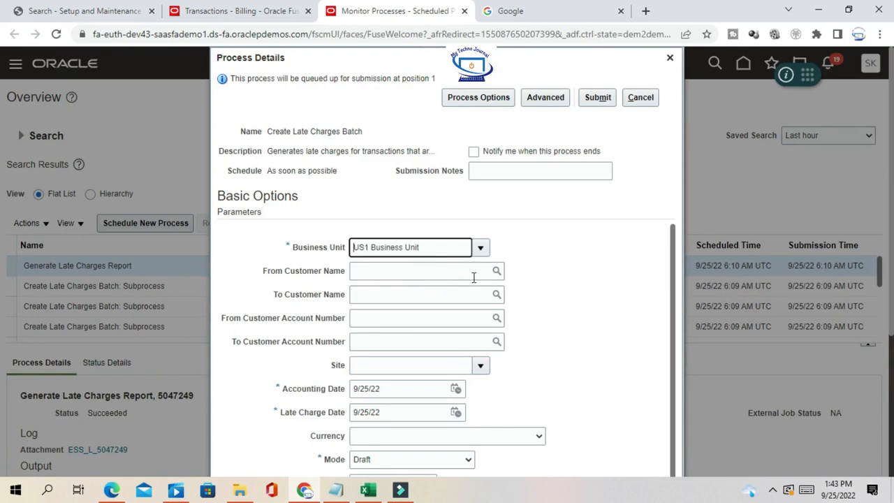
Step: Search for Dixon Industries by name and account number and select it as the From Customer Name
left_click(462, 272)
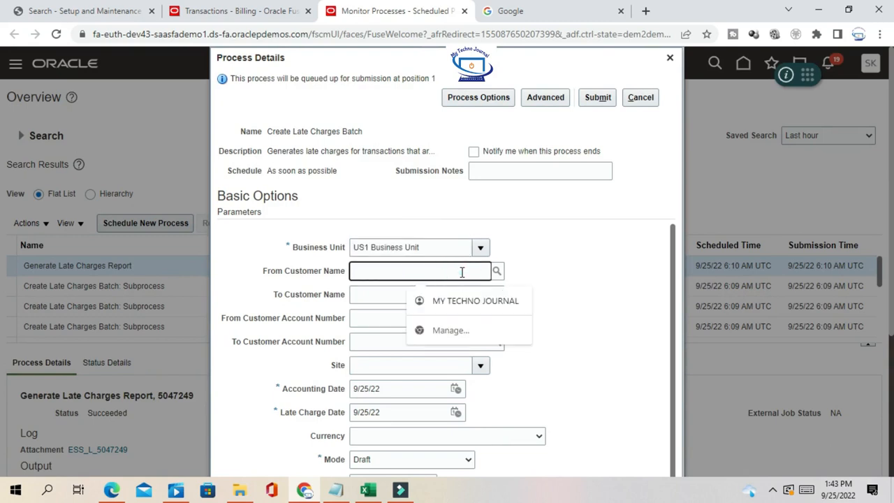
key("alt+Tab")
key("alt+Tab")
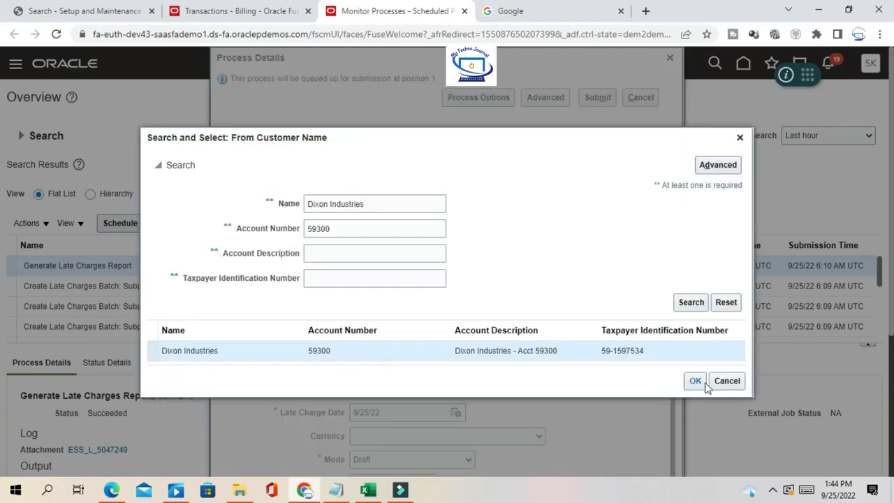
left_click(696, 381)
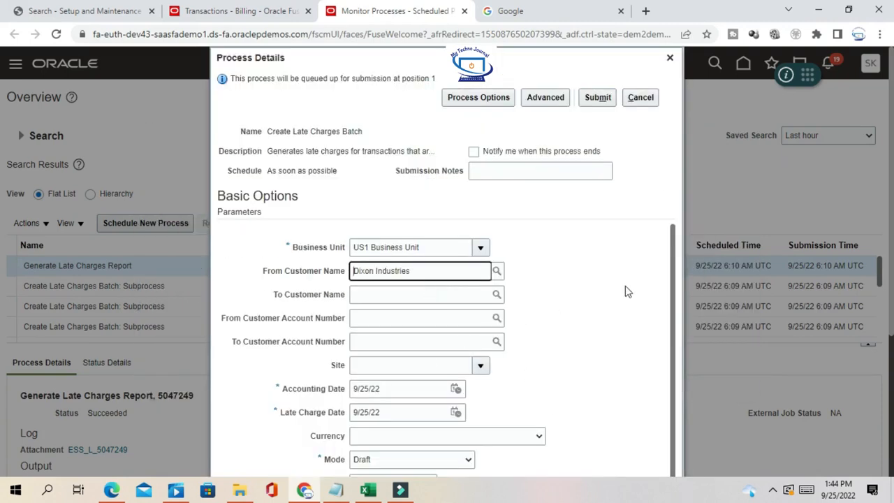
Step: Search for Dixon Industries by name without a leading space and by account number, and select it as the To Customer Name
left_click(422, 294)
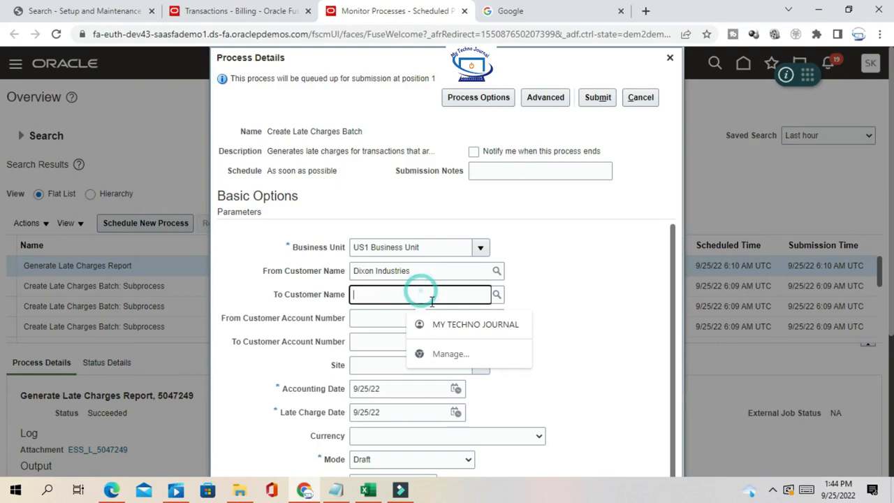
left_click(497, 294)
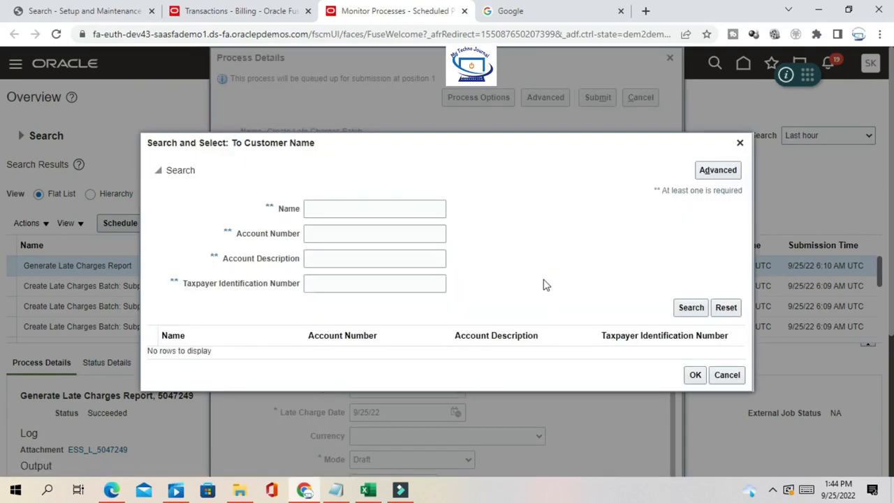
left_click(324, 208)
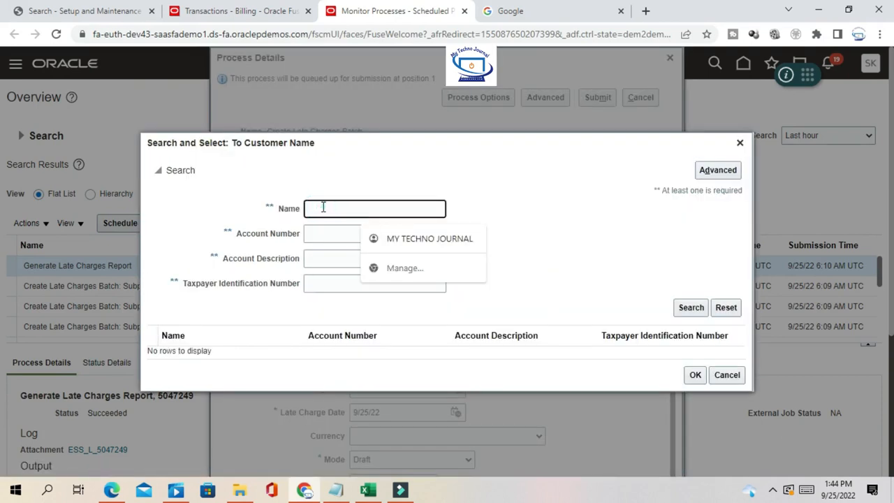
type("Dixon Industries")
left_click(323, 233)
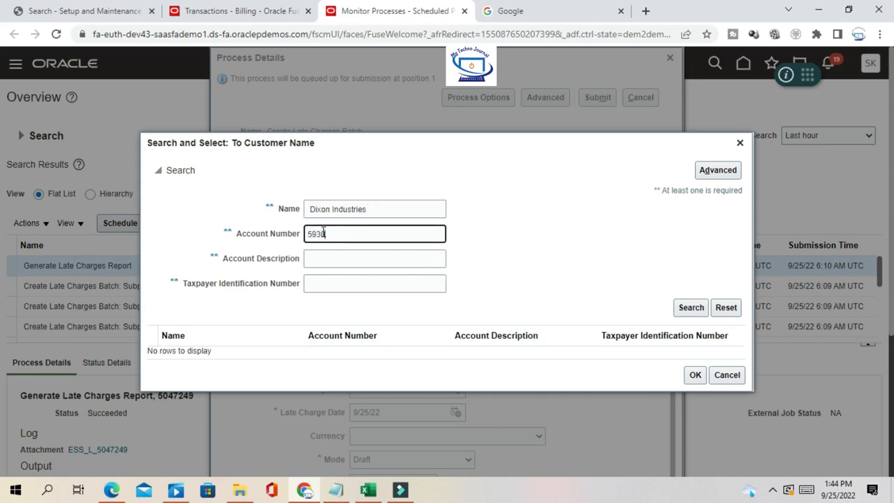
left_click(690, 308)
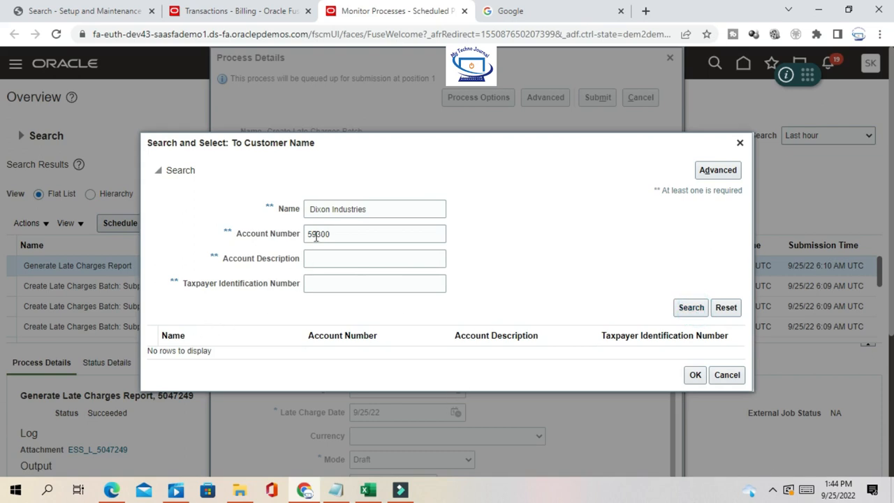
left_click(305, 209)
key("Delete")
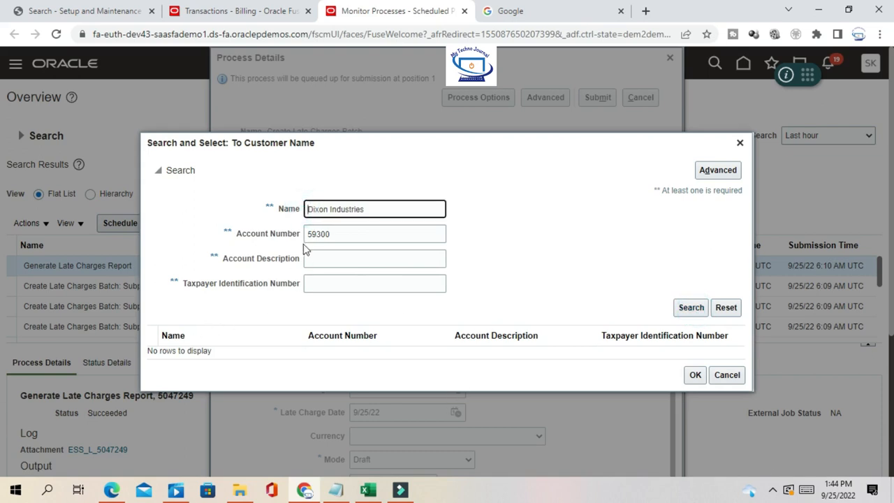
left_click(690, 307)
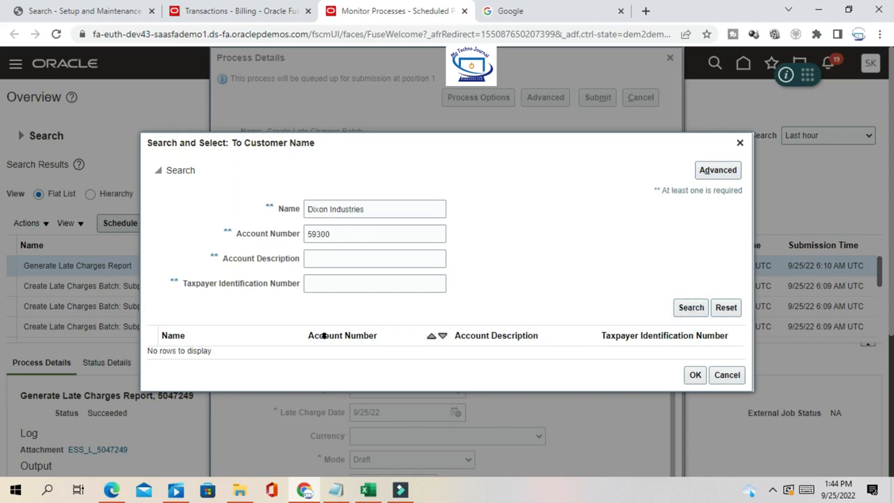
left_click(311, 355)
left_click(697, 380)
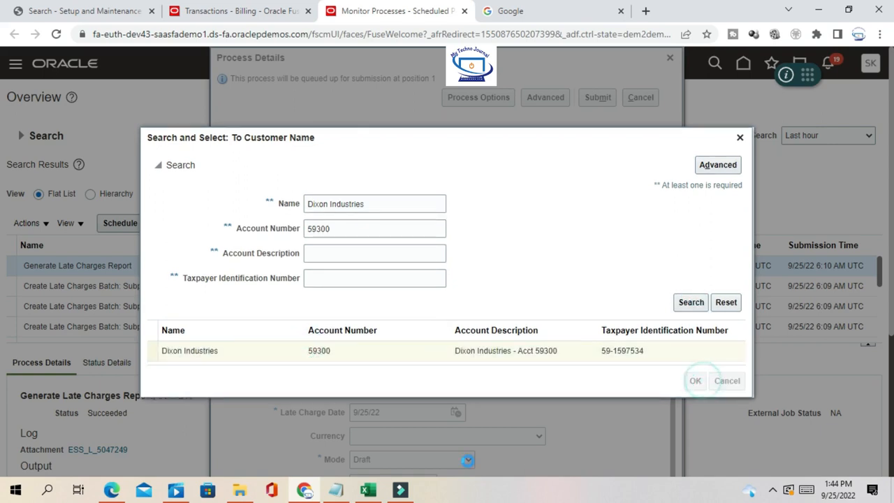
Step: Set the batch's Currency to USD - US Dollar and review the late charge date, business unit and other process parameters
scroll(458, 363, "down", 3)
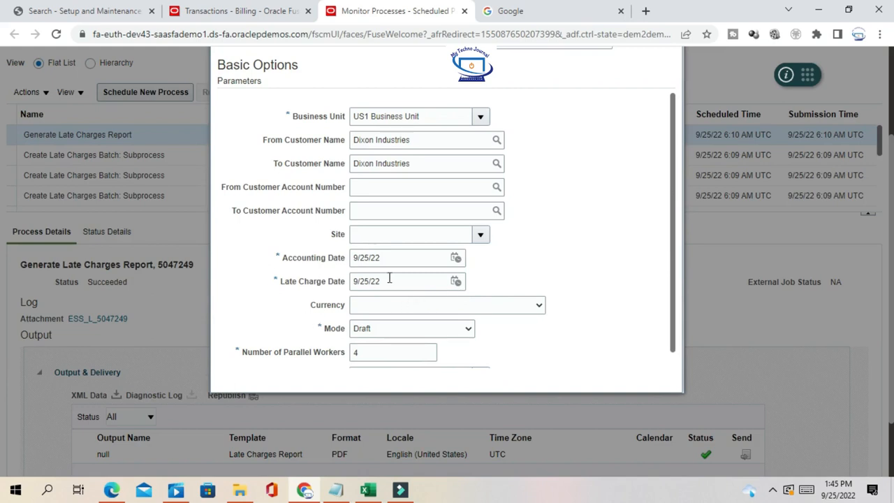
left_click(400, 281)
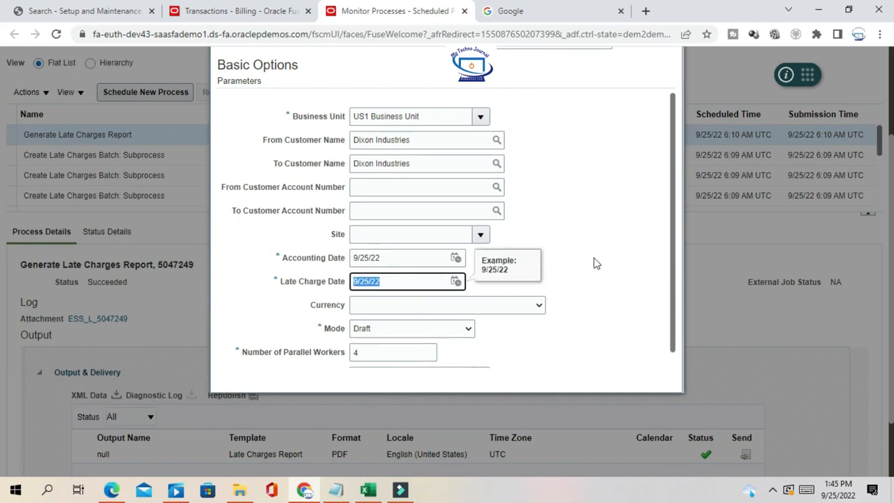
left_click(600, 235)
left_click(510, 304)
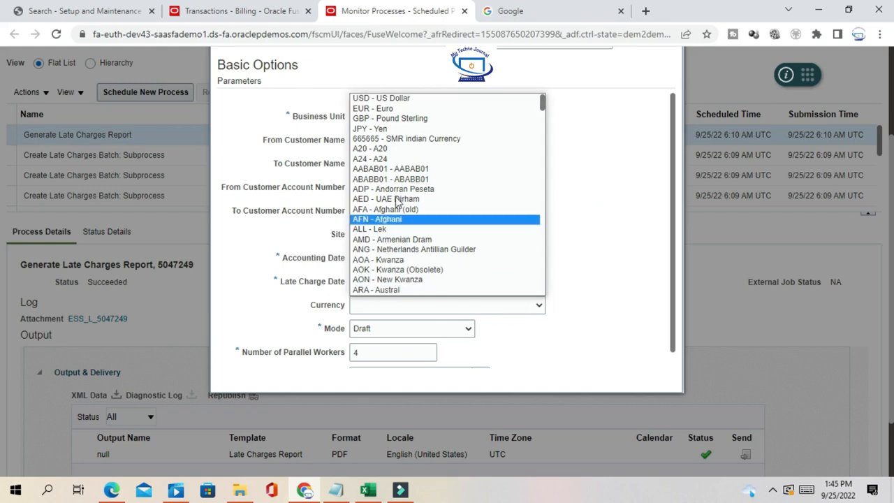
left_click(389, 103)
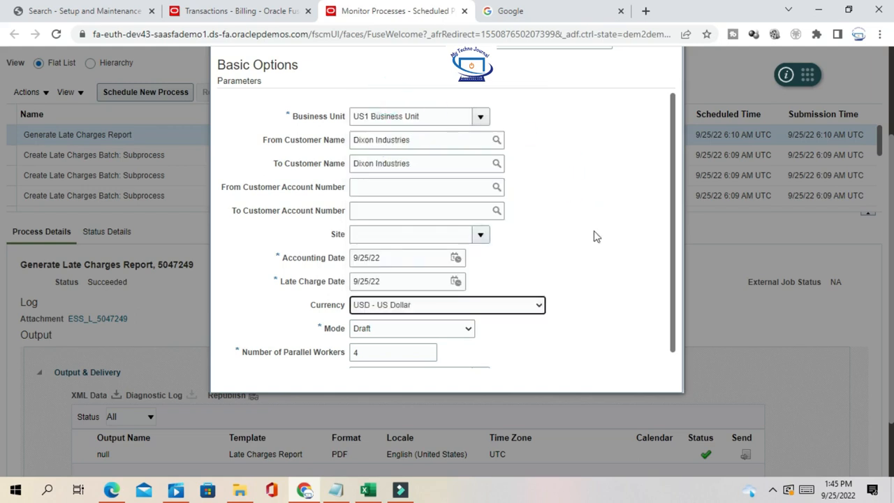
scroll(587, 238, "up", 3)
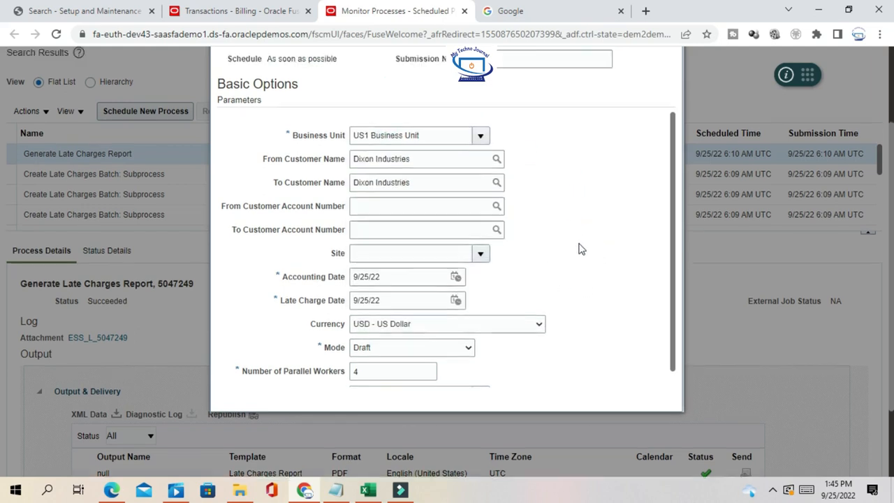
scroll(567, 234, "down", 1)
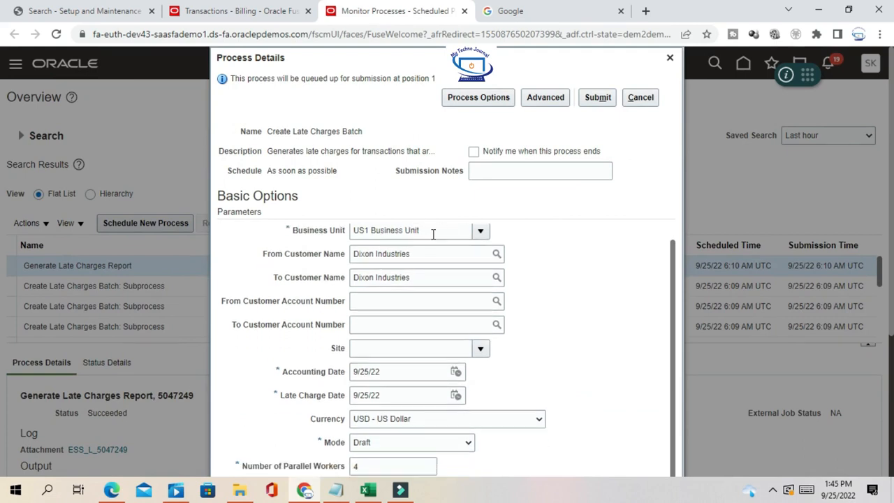
left_click(433, 232)
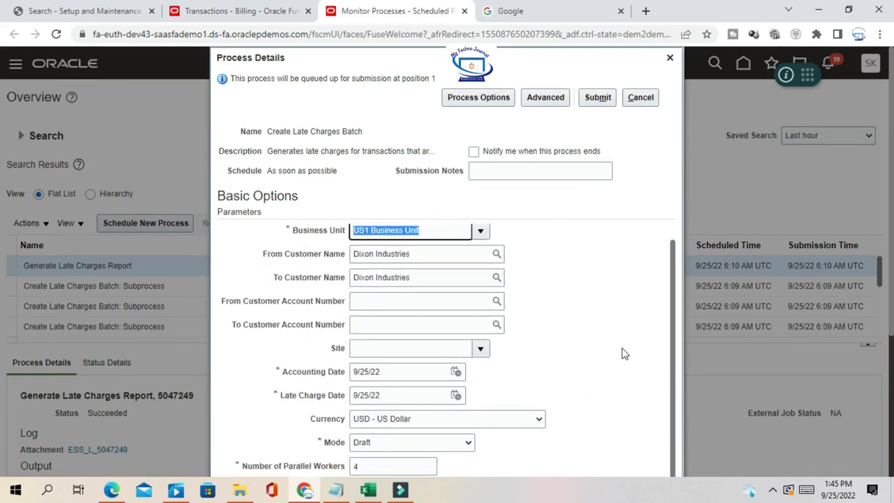
Step: Review the remaining batch parameters, keep Mode as Draft, and submit the Create Late Charges Batch process, acknowledging its confirmation
scroll(620, 343, "down", 3)
scroll(620, 343, "down", 1)
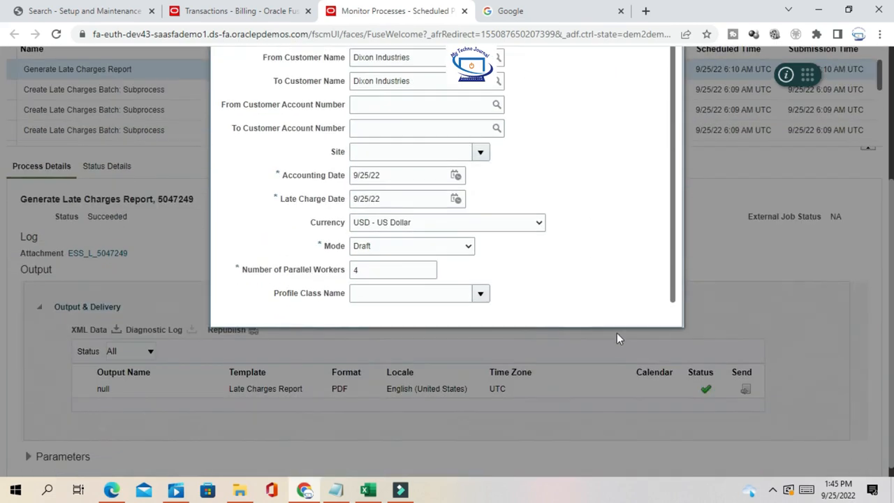
left_click(418, 222)
left_click(626, 230)
left_click(411, 248)
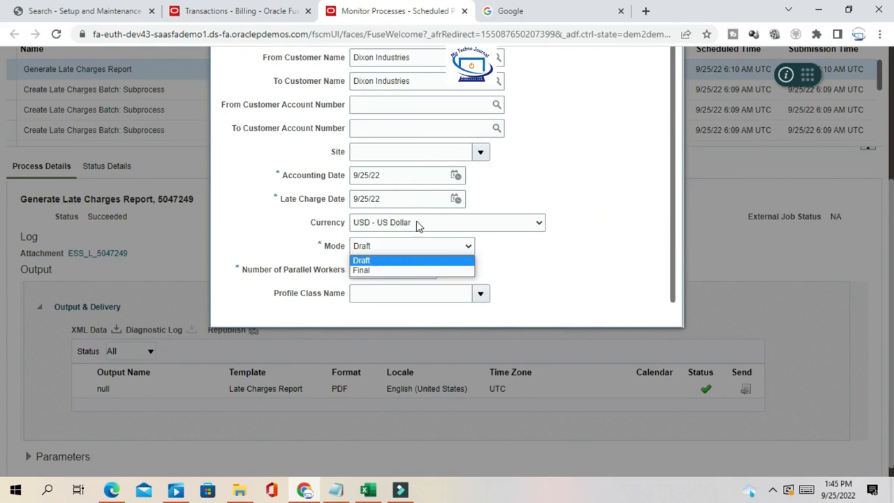
left_click(591, 246)
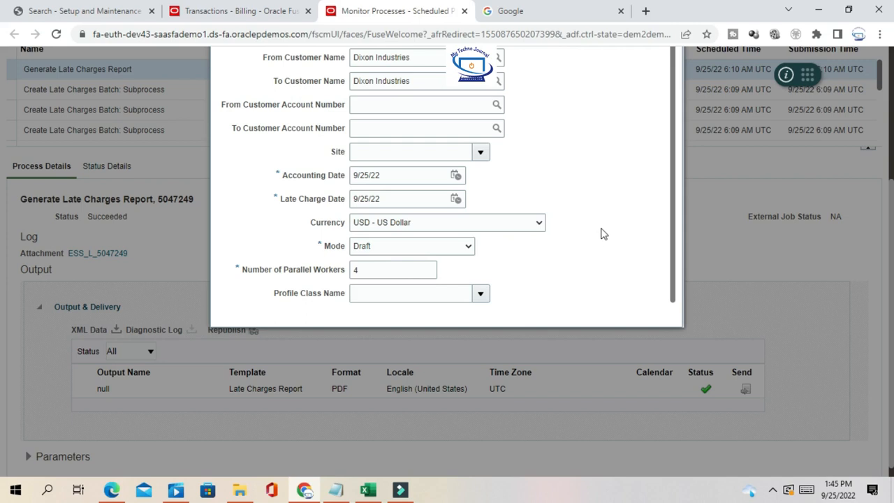
scroll(602, 234, "up", 5)
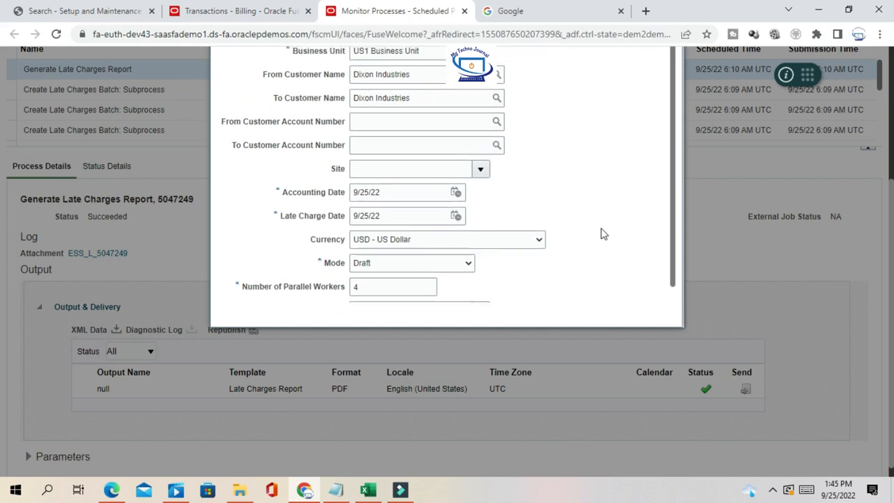
left_click(599, 100)
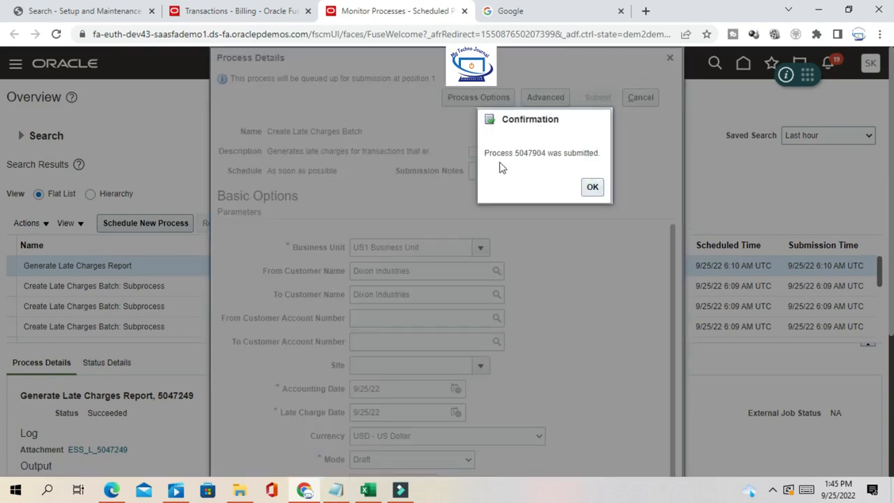
left_click_drag(515, 153, 547, 166)
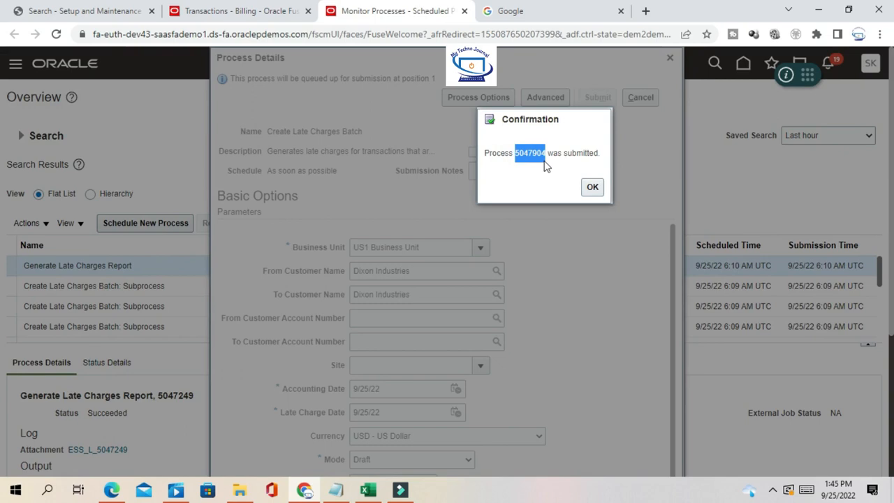
left_click(592, 187)
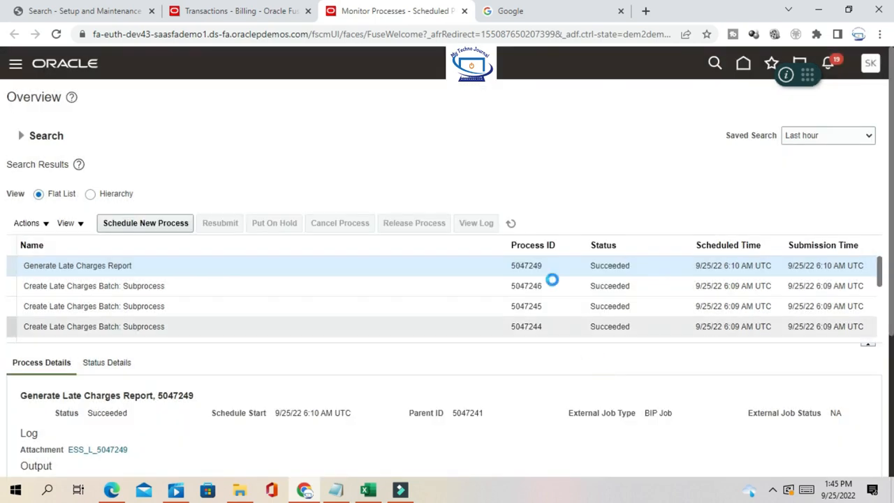
Step: Refresh the scheduled process list and select the newest Generate Late Charges Report process to show its details
left_click(512, 223)
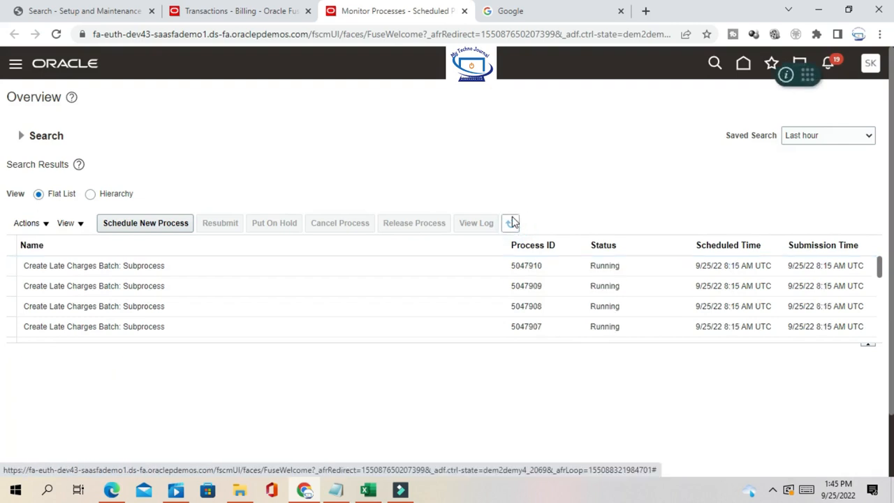
left_click(512, 228)
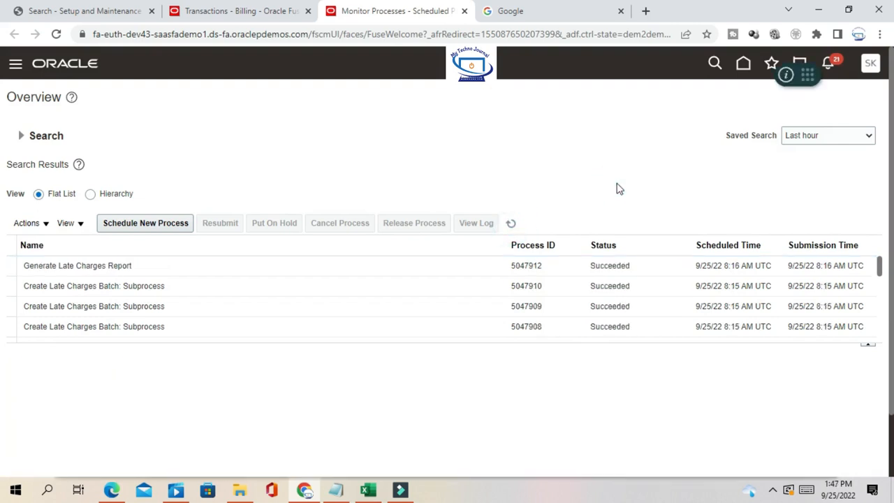
left_click(144, 269)
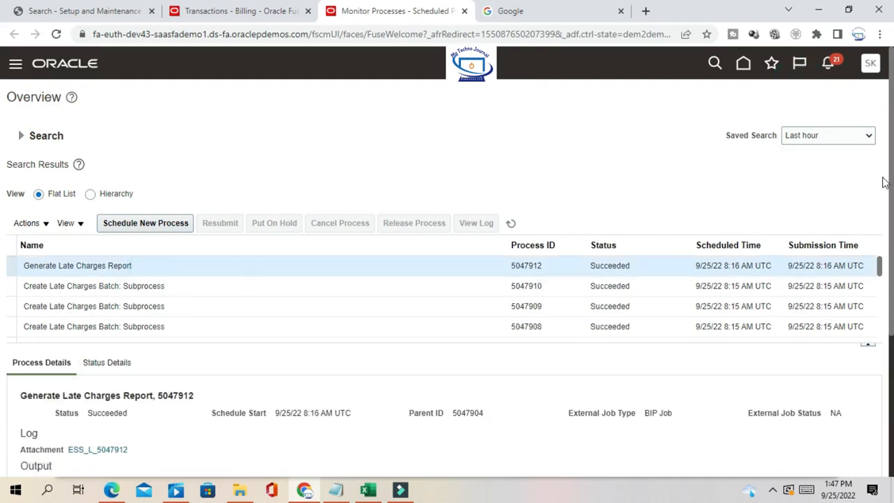
left_click_drag(878, 270, 878, 302)
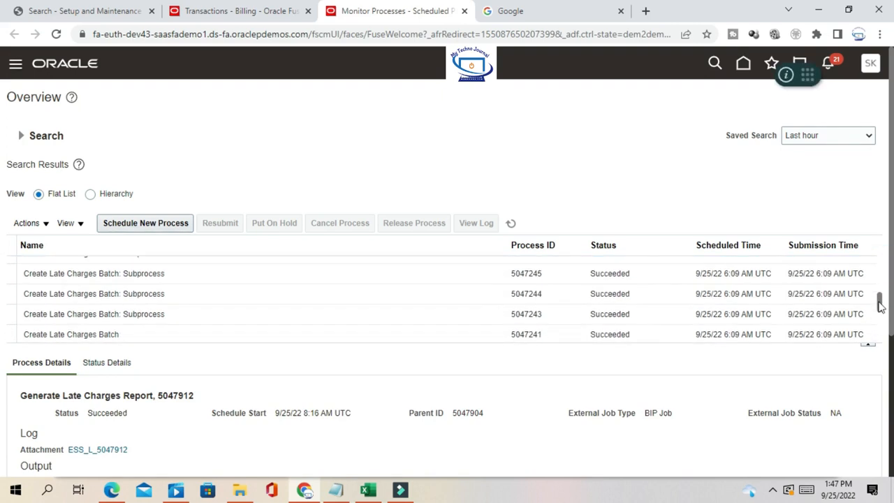
scroll(67, 273, "down", 10)
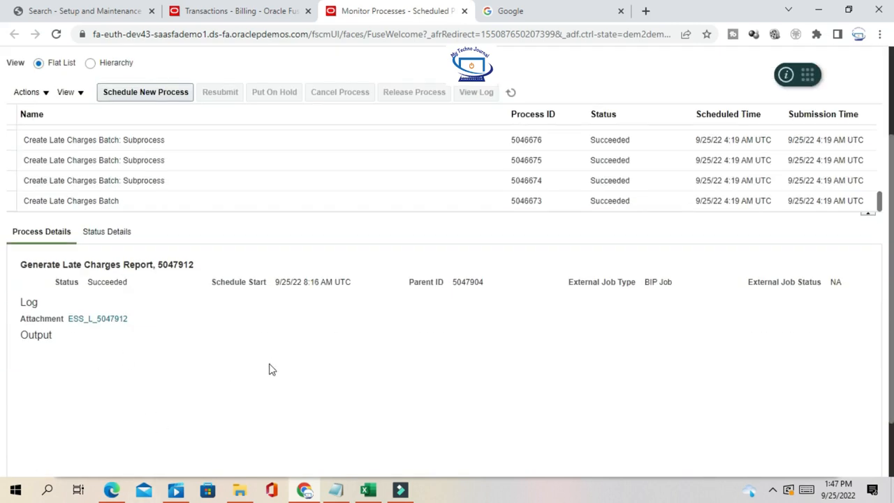
Step: Republish the Late Charges Report output and view the downloaded LateCharges_LateChargesReportRedwood (1) PDF in a maximized Edge window
scroll(237, 344, "down", 2)
left_click(100, 263)
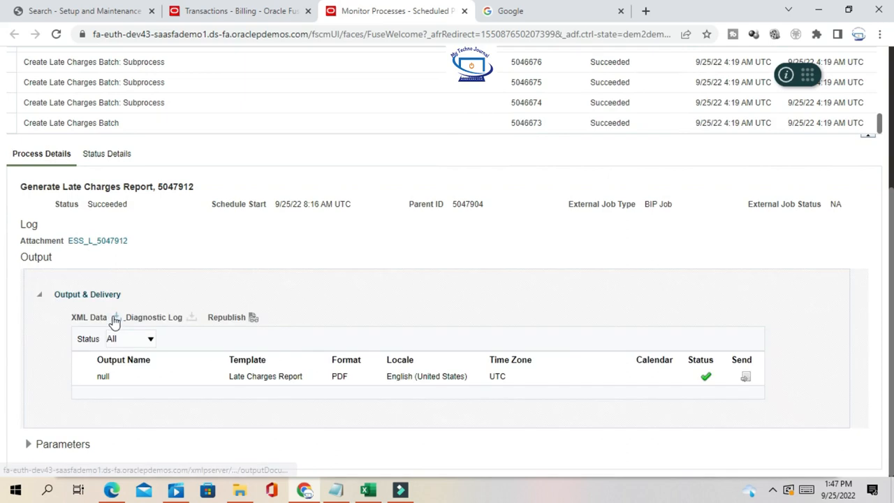
left_click(253, 317)
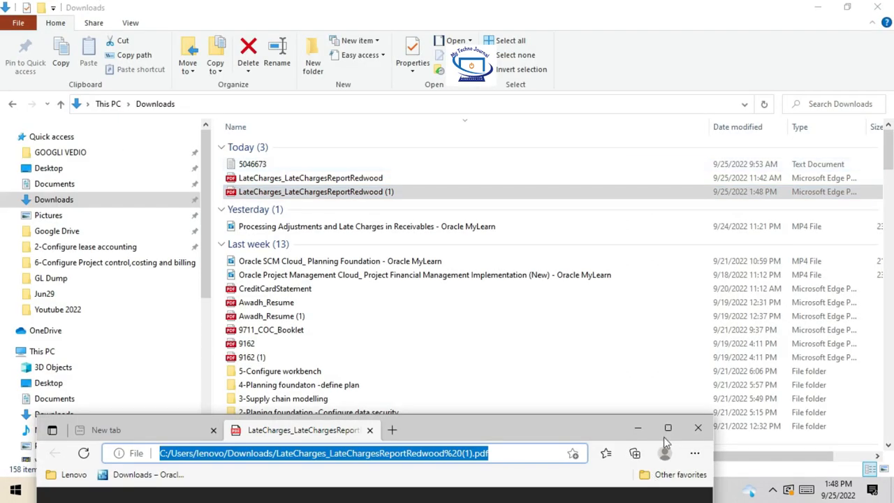
left_click(669, 429)
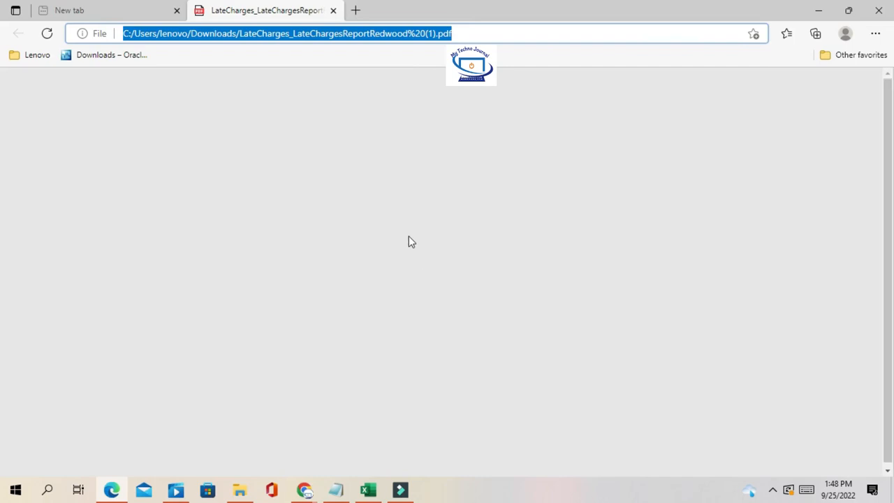
left_click(122, 9)
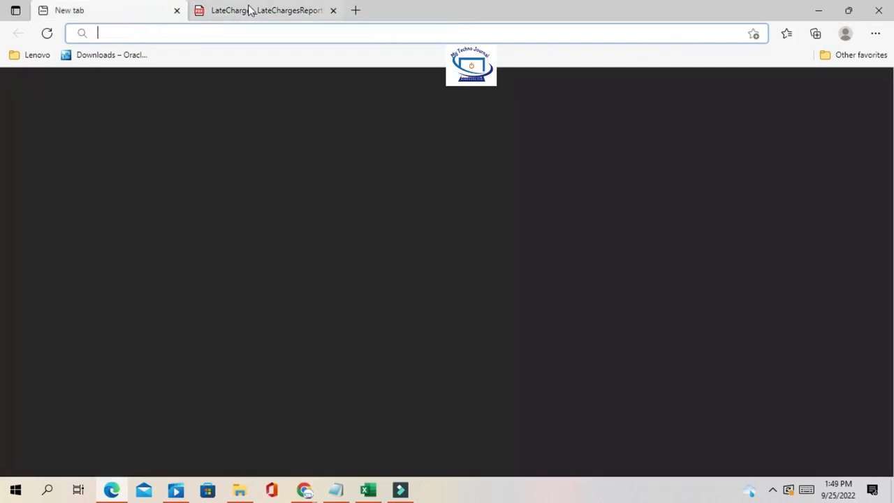
left_click(247, 10)
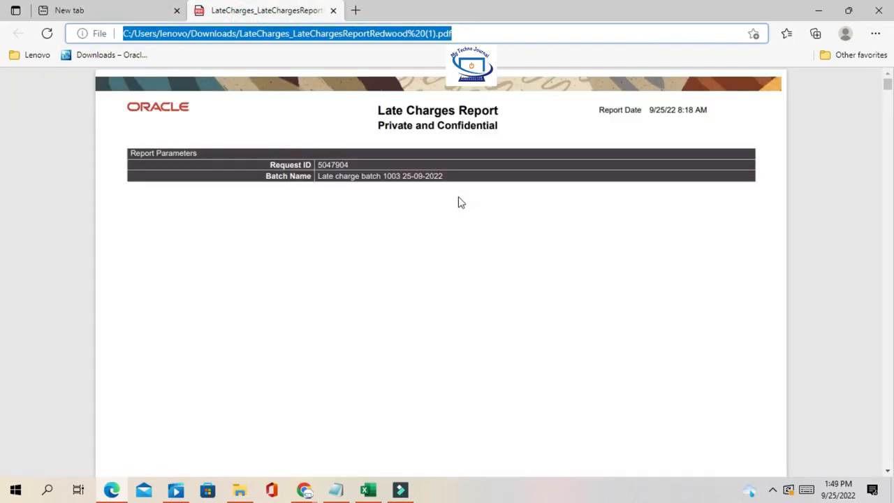
Step: Examine the report's first Late Payments page, checking the invoice's days late, interest days, original amount, interest rate and interest charge
scroll(467, 207, "down", 6)
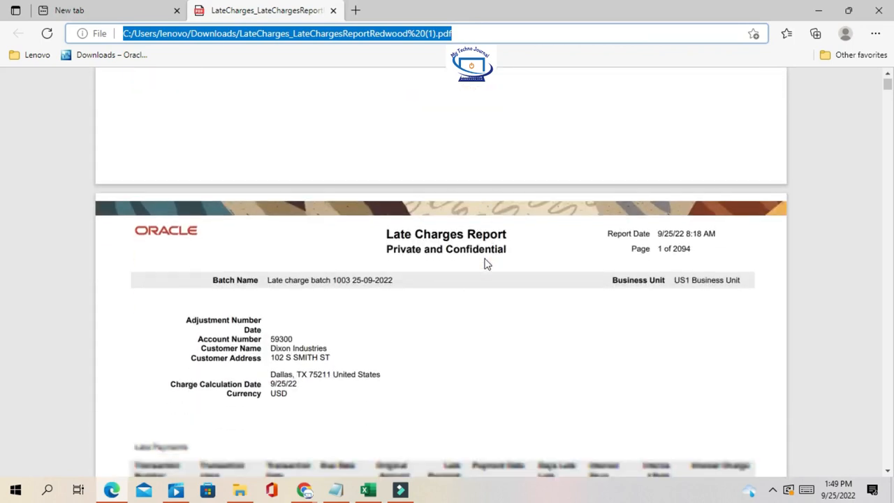
scroll(487, 264, "down", 3)
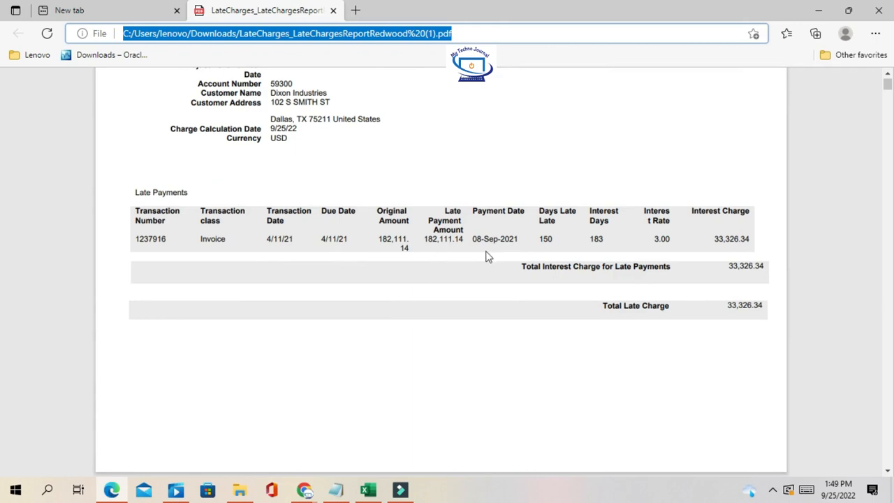
left_click_drag(539, 241, 552, 241)
left_click(556, 244)
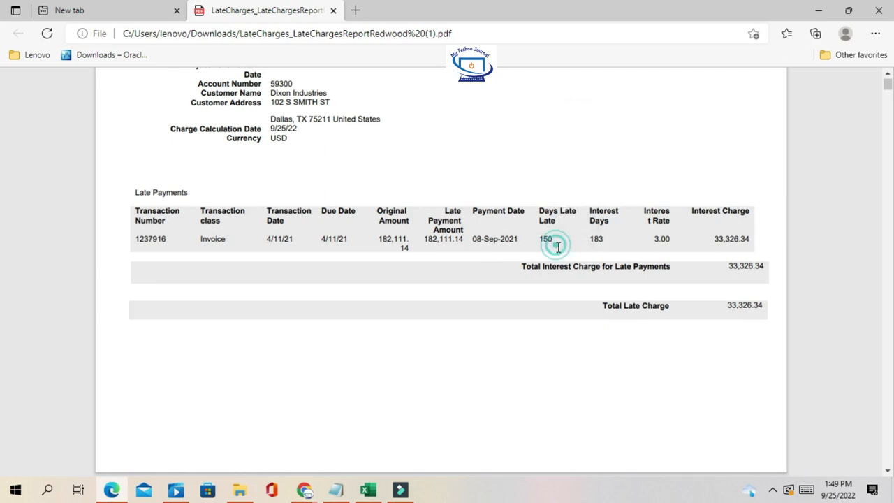
left_click_drag(593, 241, 678, 239)
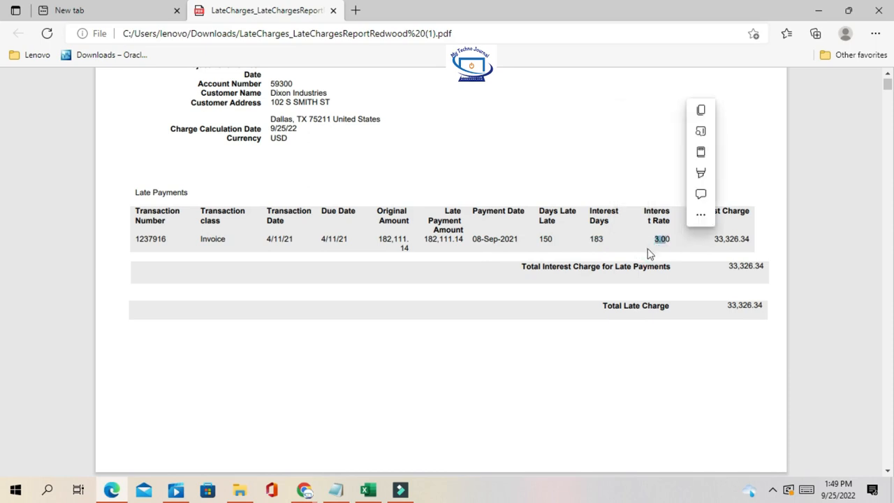
left_click(582, 240)
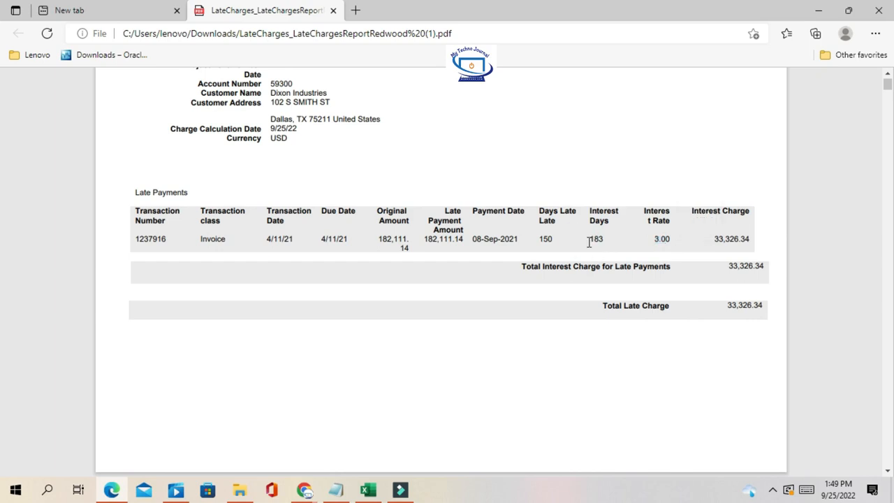
left_click_drag(589, 241, 613, 239)
left_click_drag(378, 238, 414, 238)
left_click_drag(656, 239, 679, 242)
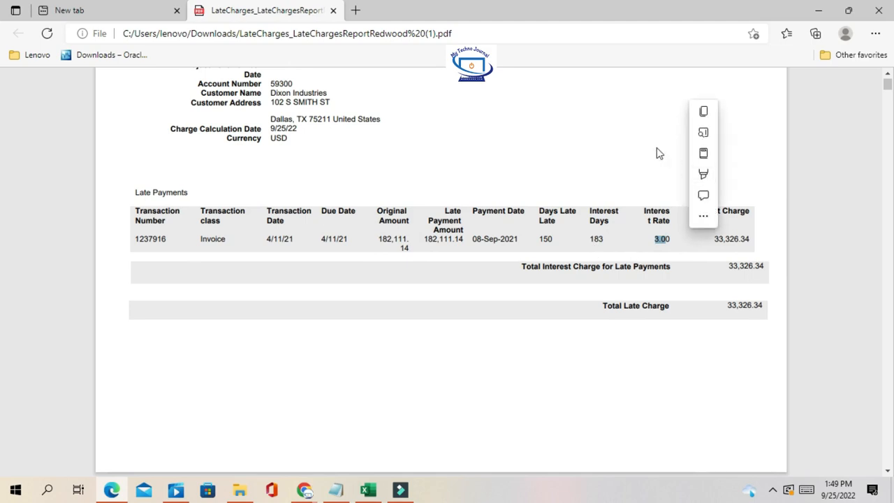
left_click_drag(715, 243, 752, 239)
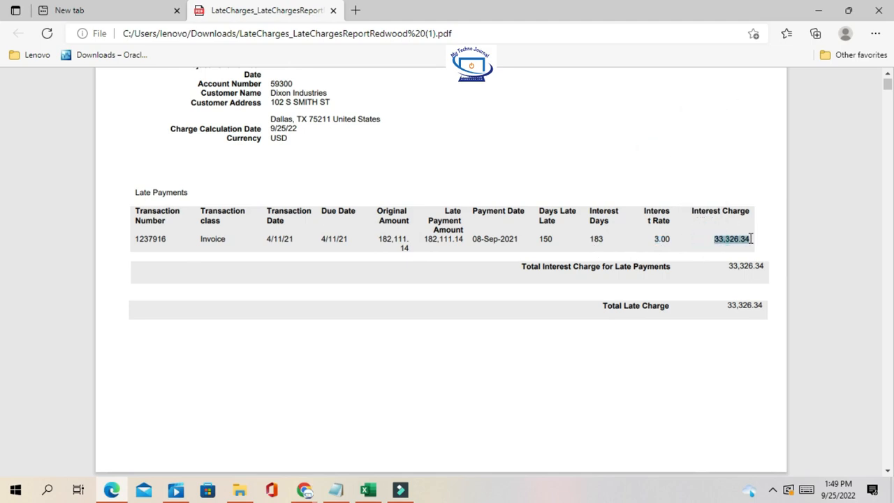
Step: Examine the Penalty Charges page for the same invoice, checking the charge amount applied
scroll(186, 363, "down", 5)
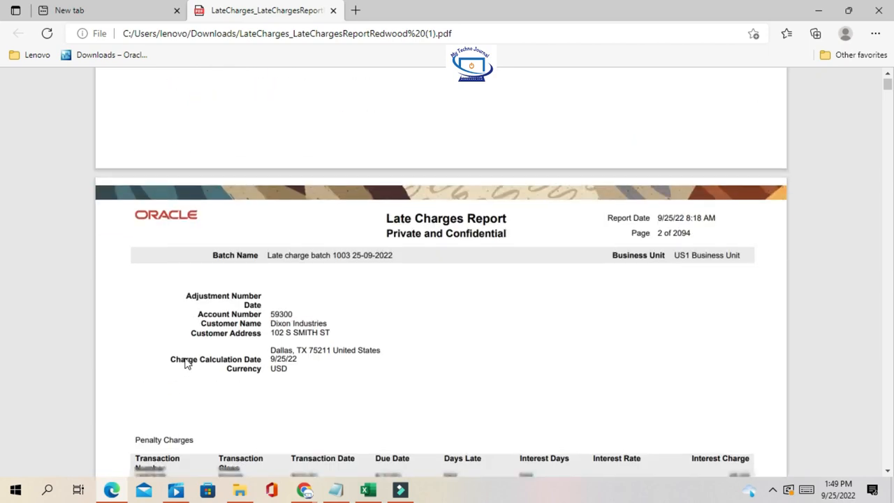
scroll(422, 260, "down", 4)
scroll(476, 271, "up", 4)
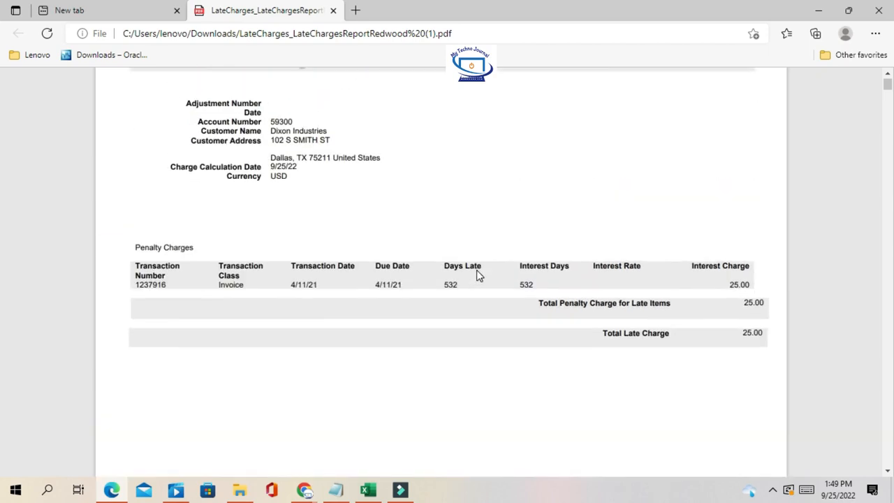
scroll(480, 276, "down", 3)
left_click_drag(732, 228, 758, 227)
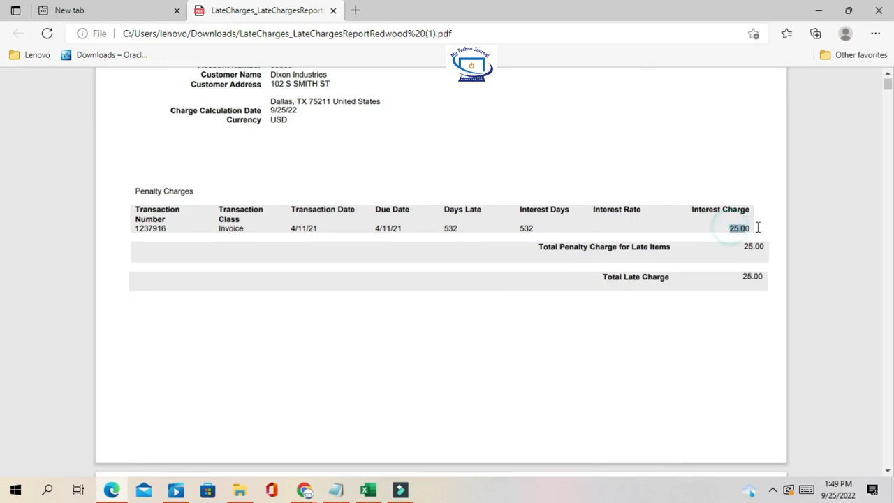
left_click(714, 334)
Step: Browse further report pages for Dixon Industries, covering overdue transaction interest, penalty charges and late payments
scroll(316, 331, "down", 10)
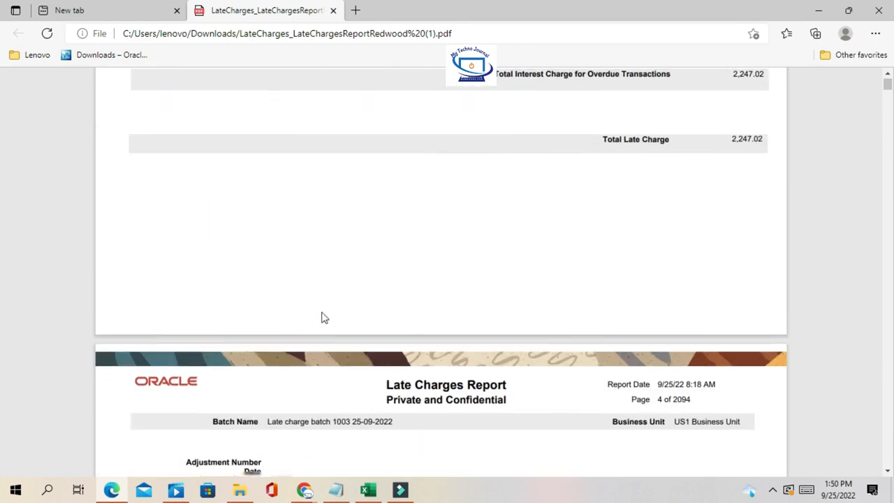
left_click_drag(888, 85, 889, 101)
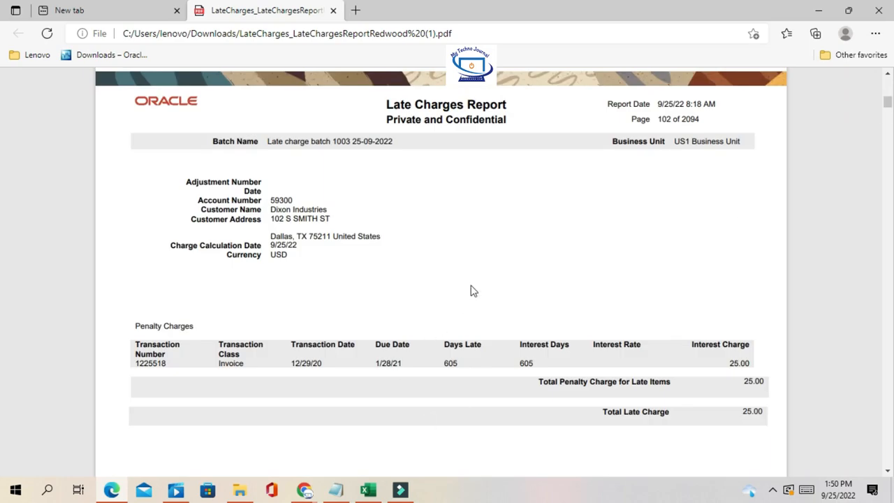
scroll(472, 292, "down", 5)
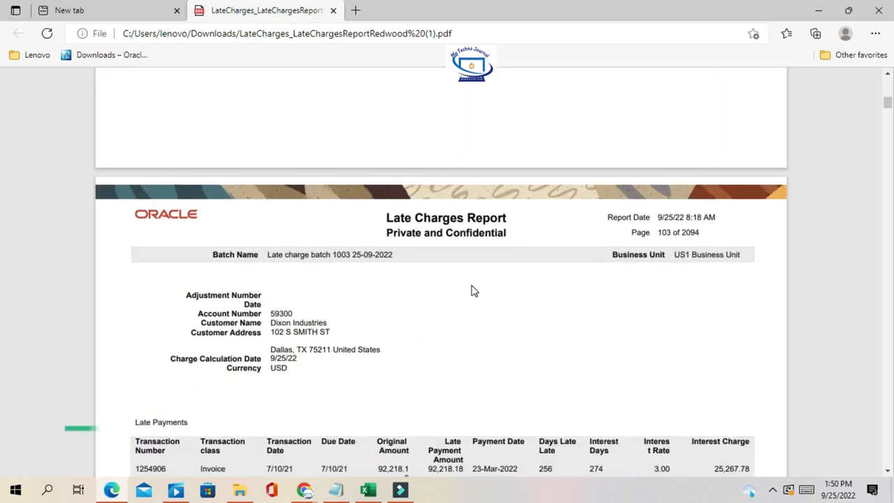
scroll(472, 291, "down", 10)
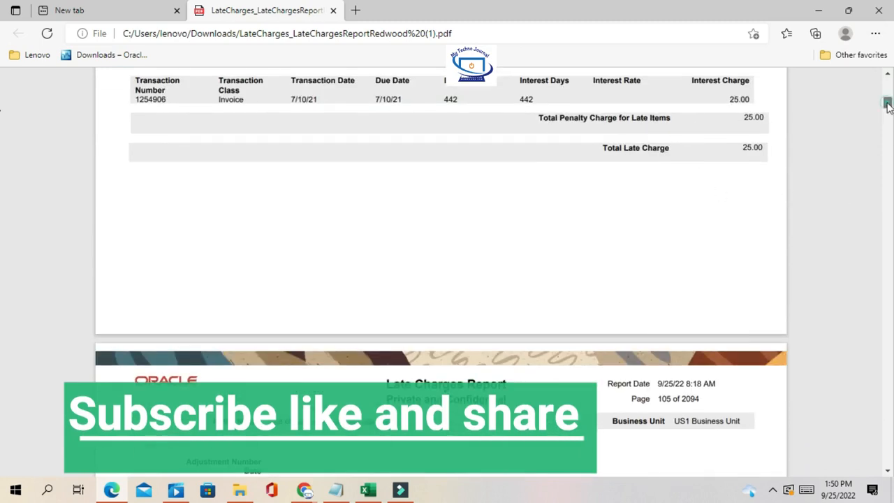
Step: Return to the report's first Late Payments page and check its Adjustment Number field
left_click_drag(887, 103, 889, 79)
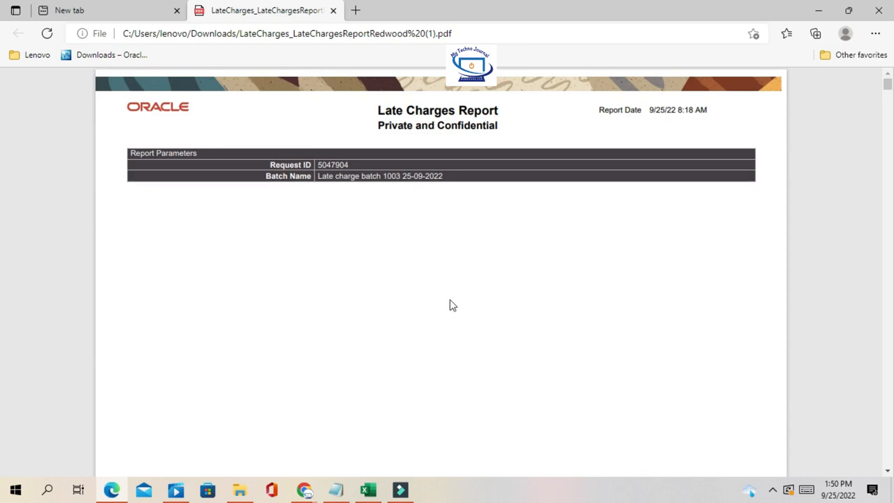
scroll(482, 294, "down", 5)
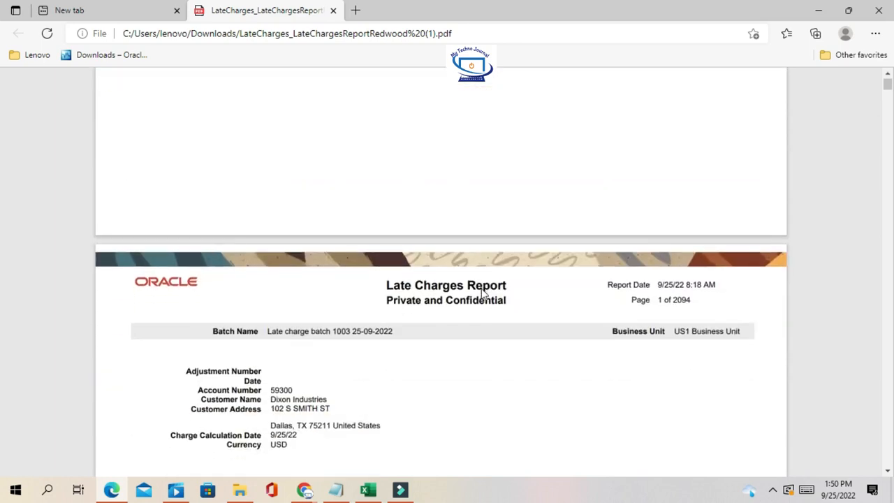
scroll(482, 293, "down", 3)
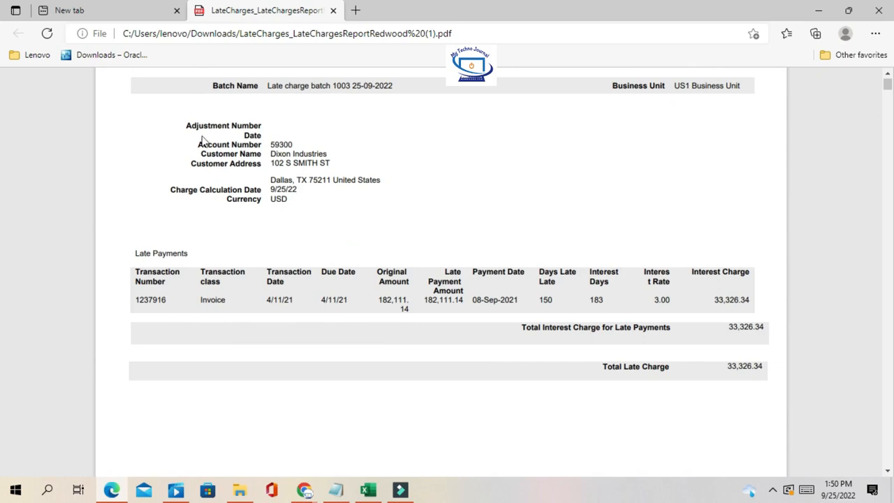
left_click_drag(187, 131, 276, 124)
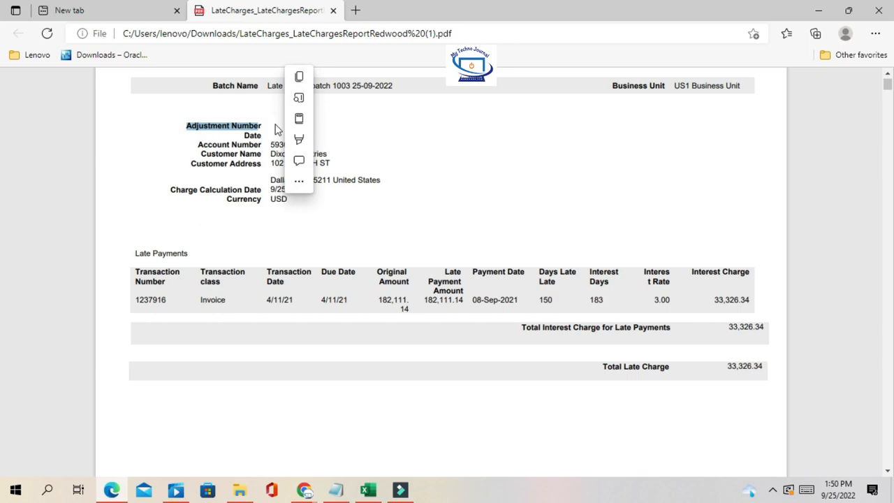
Step: Recheck the Adjustment Number and Date fields in the draft report's Late Payments page header
left_click(485, 201)
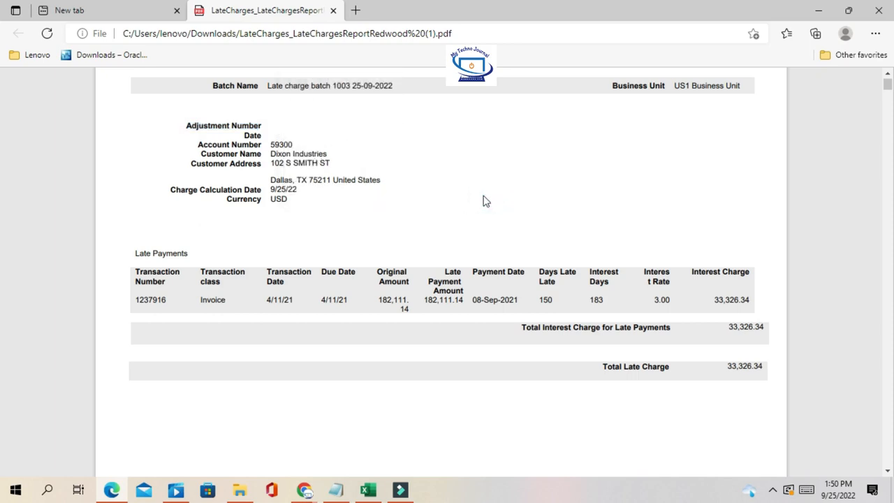
left_click(186, 130)
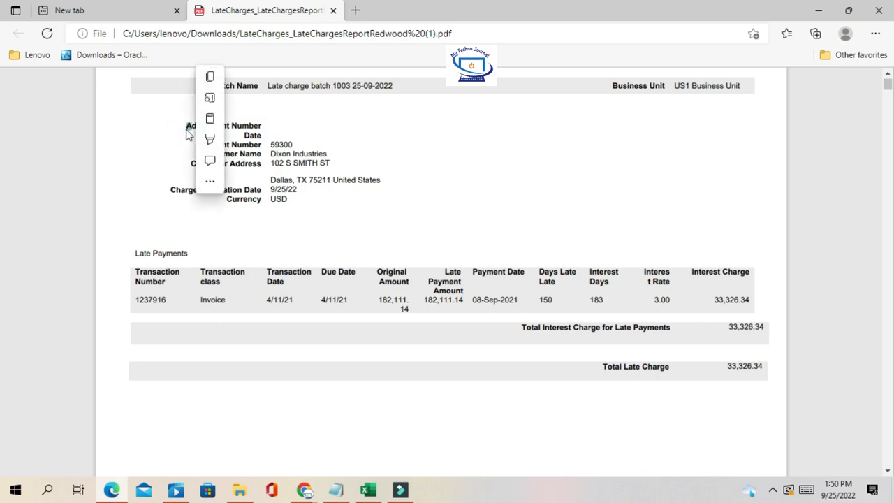
left_click(451, 149)
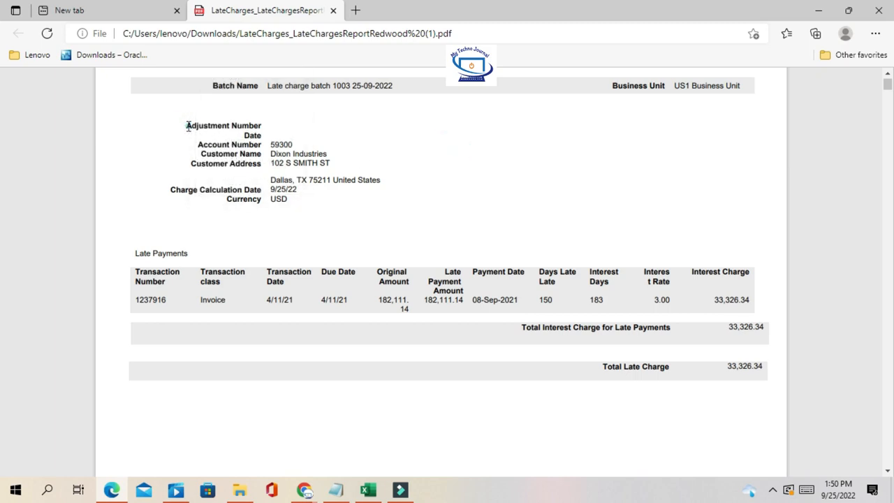
left_click_drag(187, 126, 328, 114)
left_click(509, 176)
Step: Check the late-paid invoice's transaction number and interest charge, and return to the draft report's Report Parameters page
left_click_drag(136, 299, 165, 301)
scroll(612, 195, "down", 5)
scroll(612, 195, "up", 10)
scroll(615, 199, "down", 4)
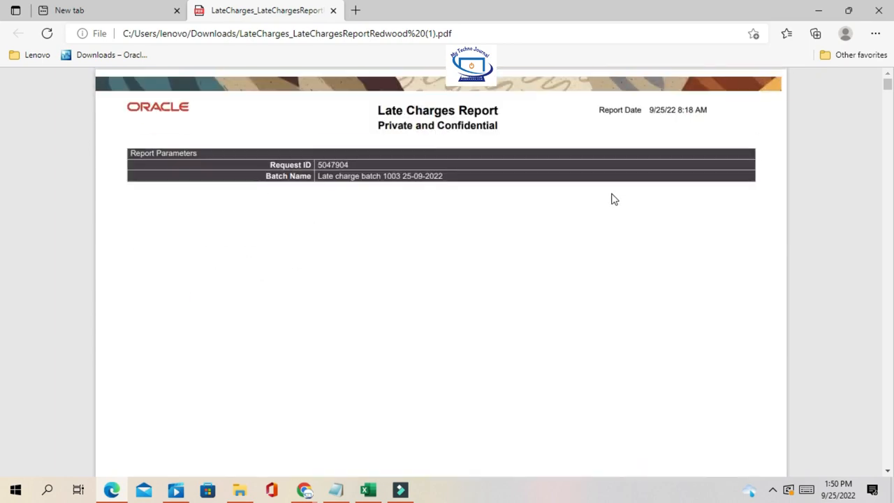
scroll(614, 200, "down", 5)
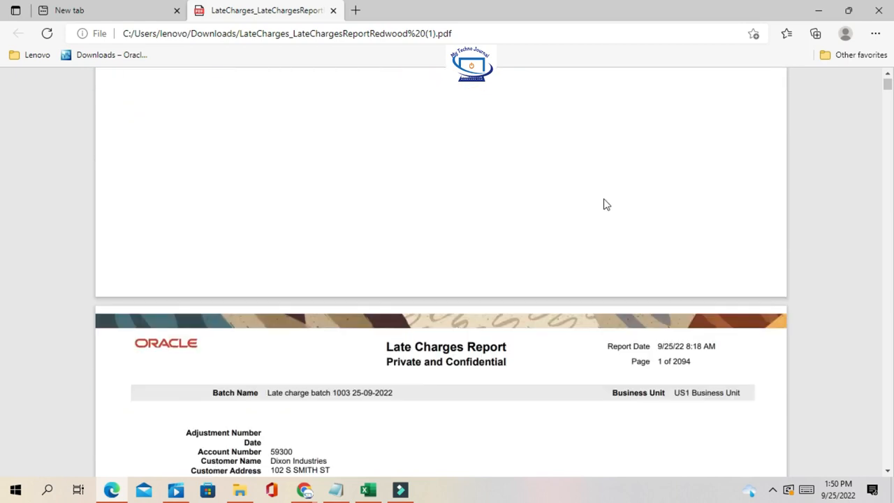
scroll(607, 204, "down", 5)
scroll(599, 236, "down", 5)
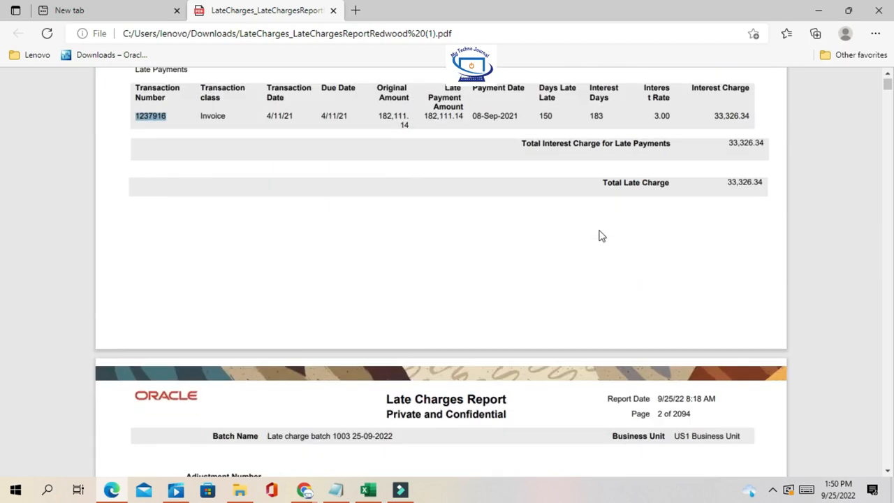
scroll(599, 235, "up", 6)
scroll(594, 237, "down", 5)
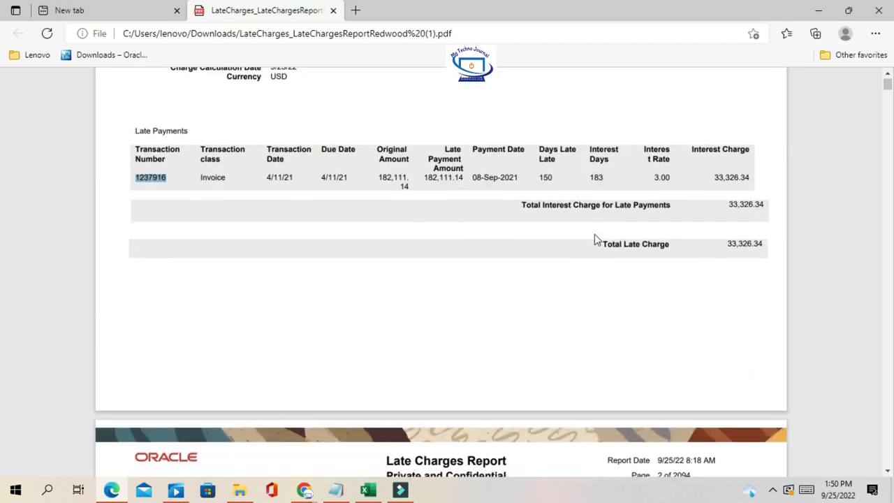
double_click(722, 178)
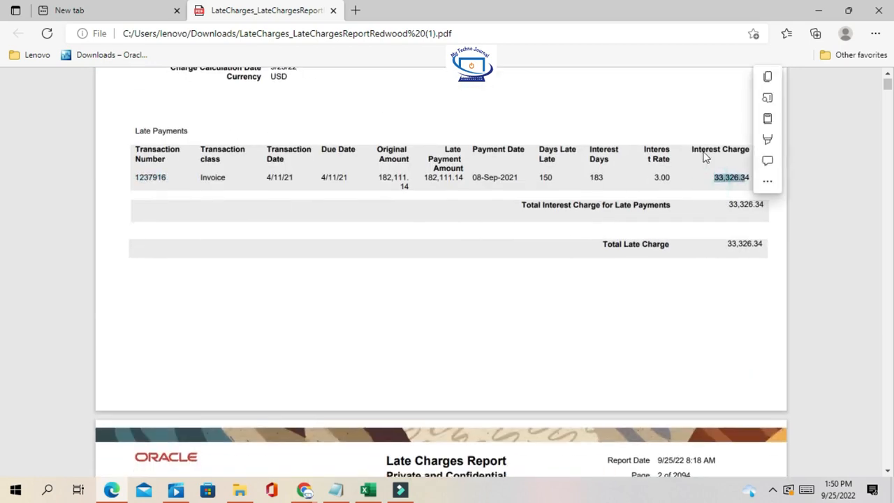
scroll(703, 150, "up", 10)
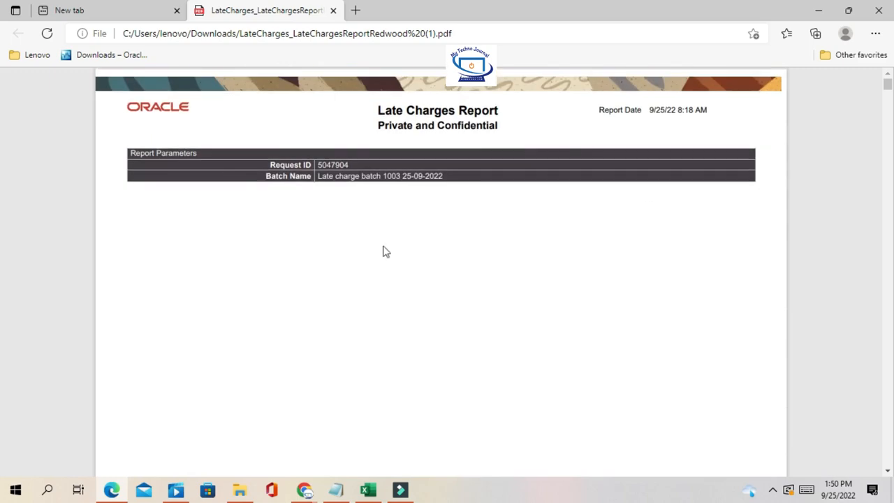
Step: Switch to Chrome and set the Create Late Charges Batch parameters to US1 Business Unit, with Dixon Industries as both From and To Customer Name
left_click(304, 490)
left_click(272, 431)
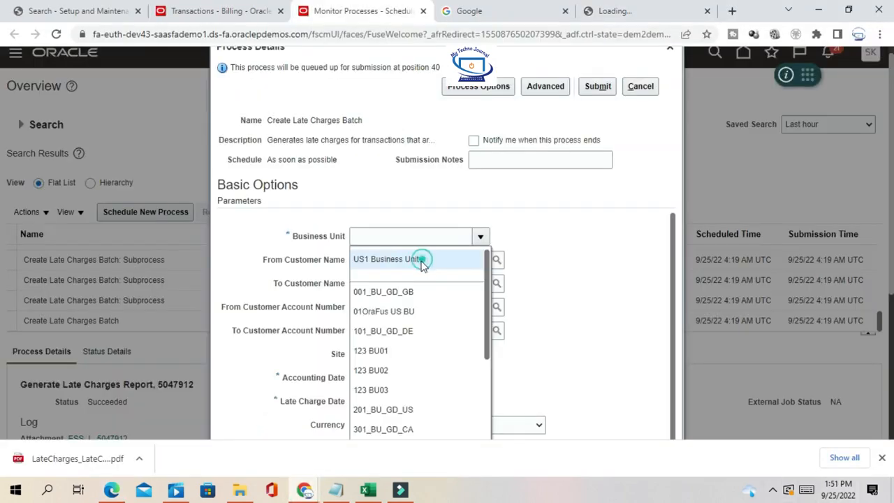
left_click(422, 260)
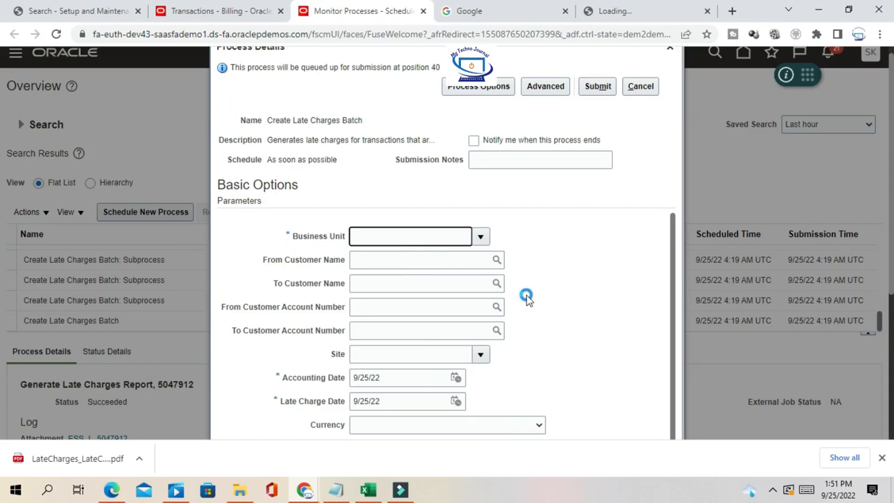
left_click(369, 287)
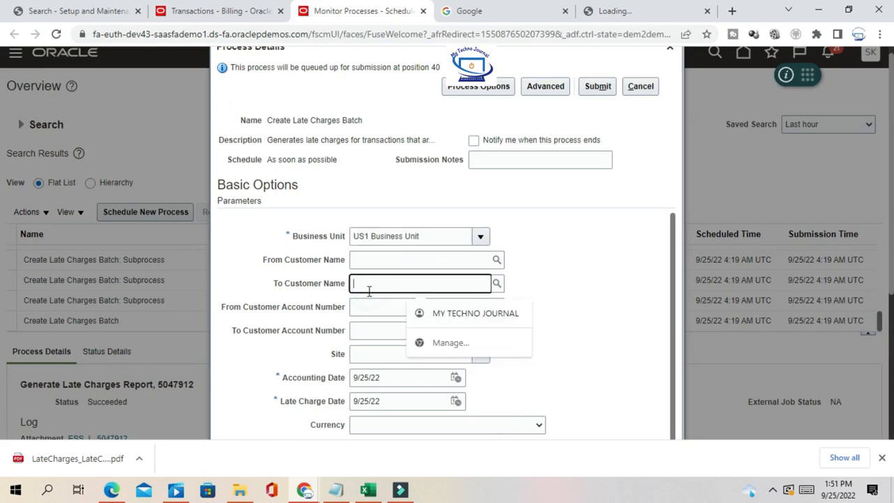
type("59")
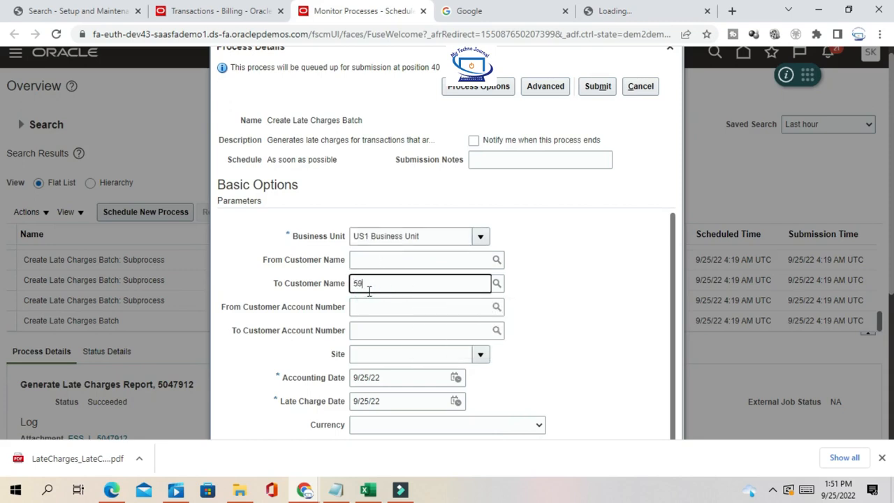
key("Tab")
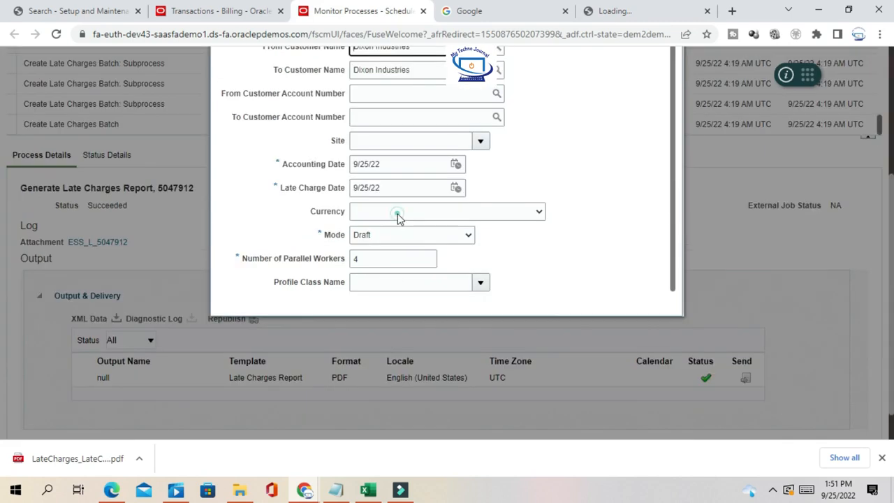
Step: Set the batch currency to USD - US Dollar and the mode to Final
left_click(398, 218)
left_click(381, 233)
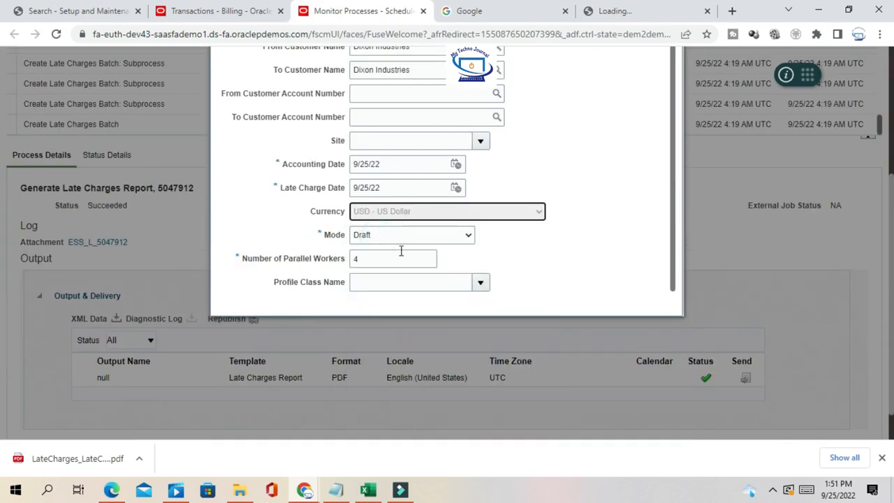
left_click(392, 238)
left_click(365, 258)
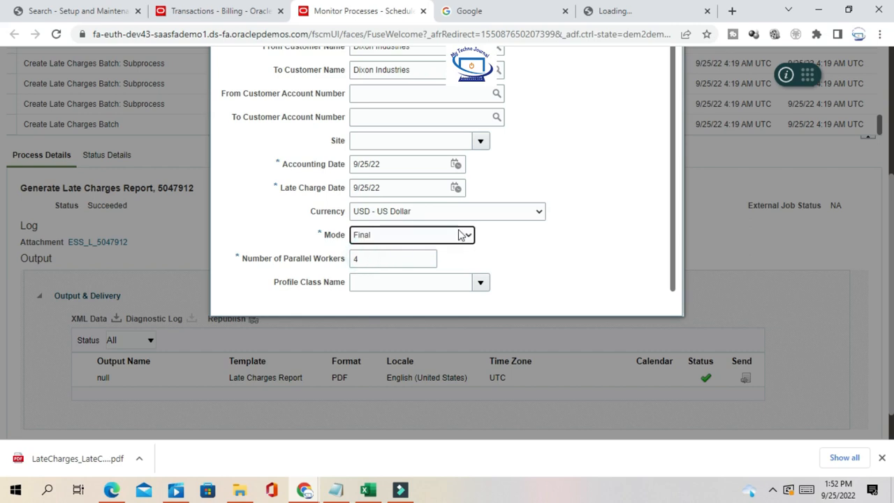
Step: Submit the Create Late Charges Batch process in Final mode and acknowledge the submission confirmation
scroll(580, 231, "up", 1)
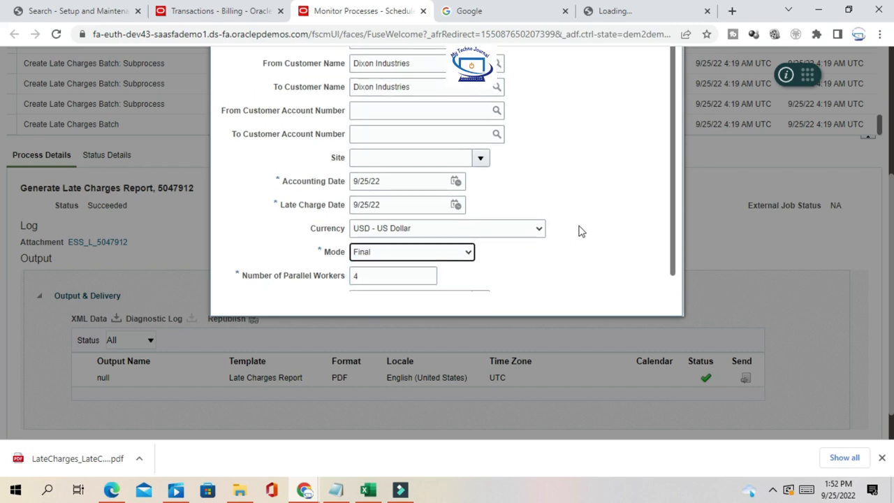
left_click(883, 127)
scroll(2, 421, "down", 1)
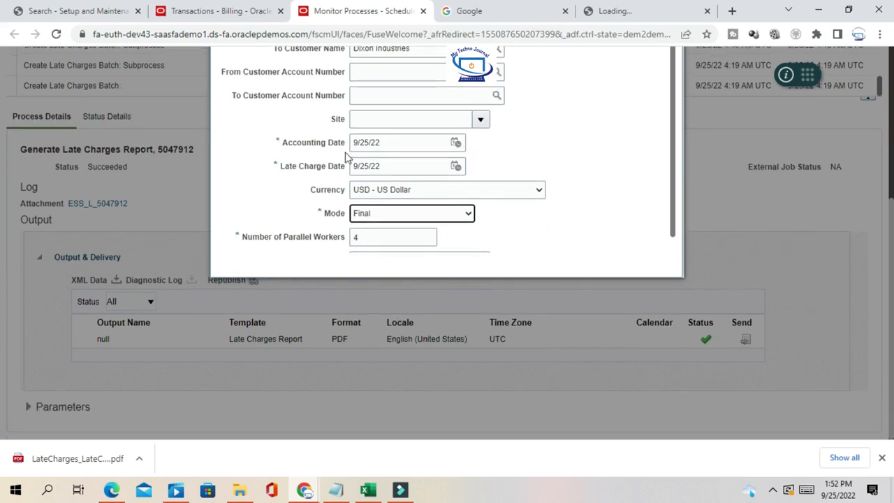
scroll(807, 183, "up", 5)
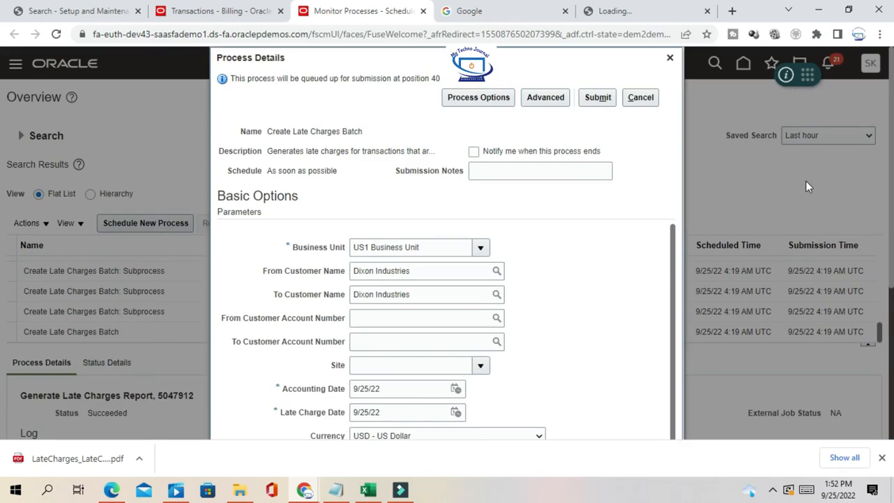
left_click(598, 98)
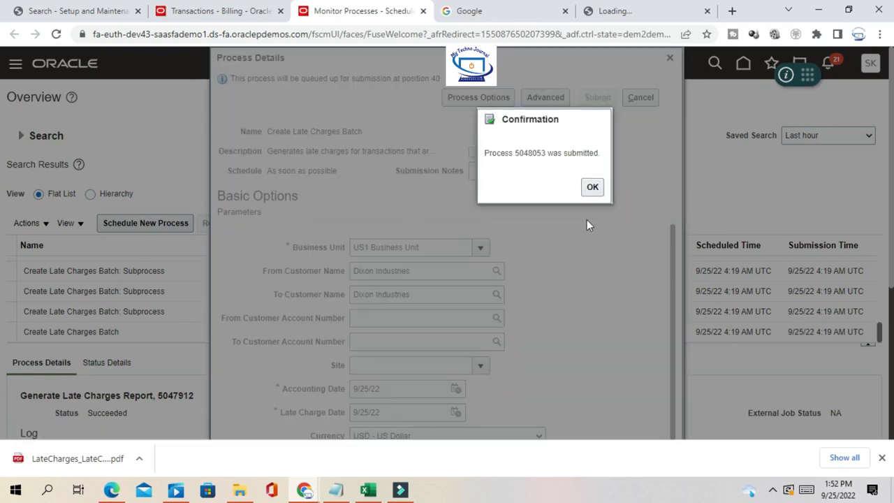
left_click_drag(517, 160, 549, 160)
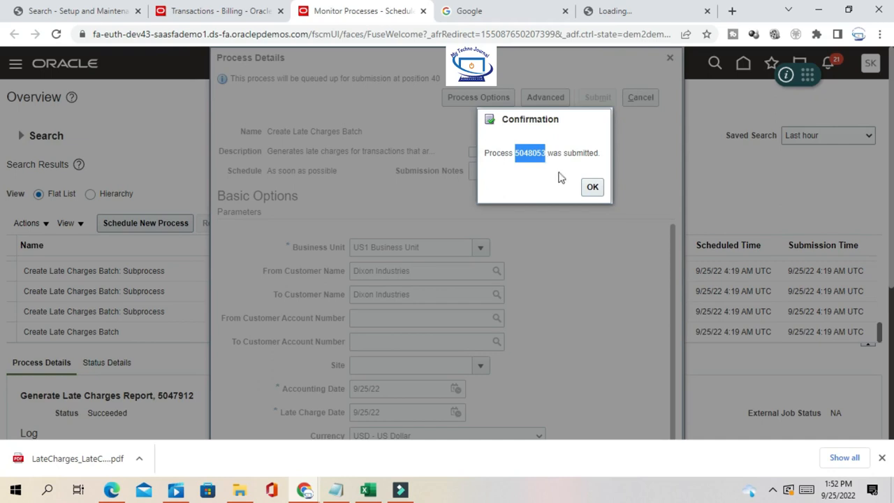
left_click(592, 187)
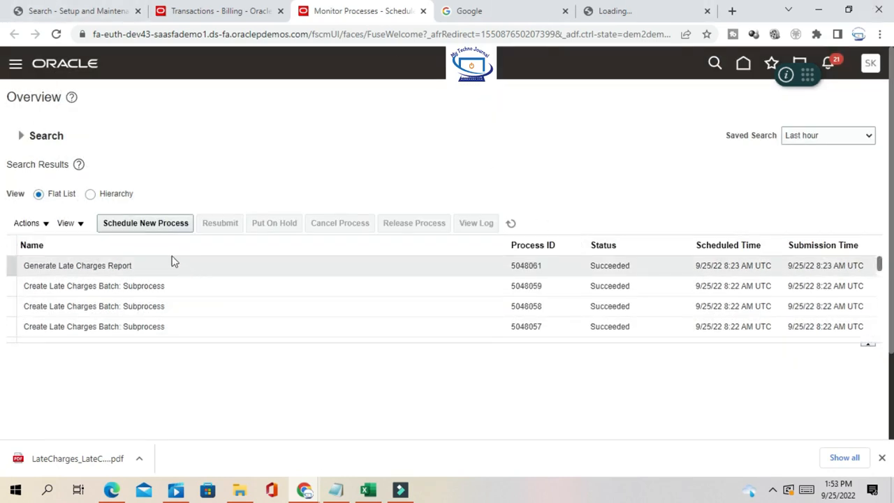
Step: Select the newest Generate Late Charges Report process, download its log attachment, and republish its report output
left_click(144, 265)
scroll(287, 164, "down", 2)
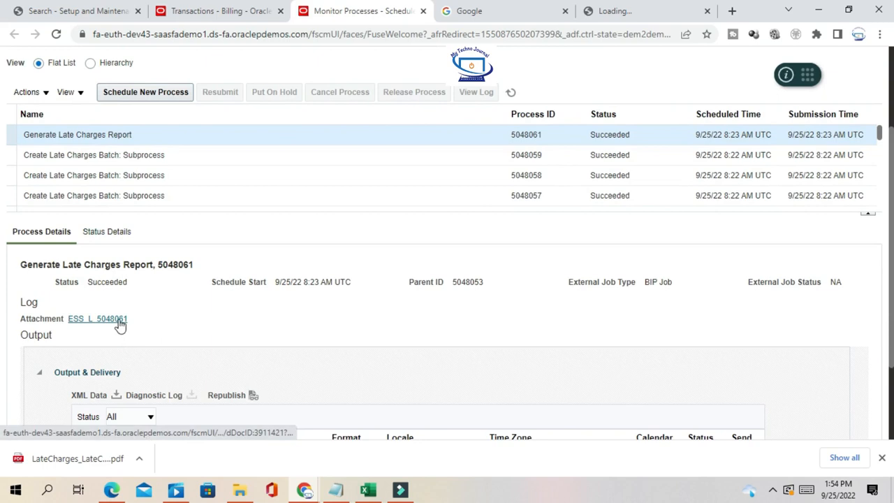
left_click(113, 319)
left_click(262, 10)
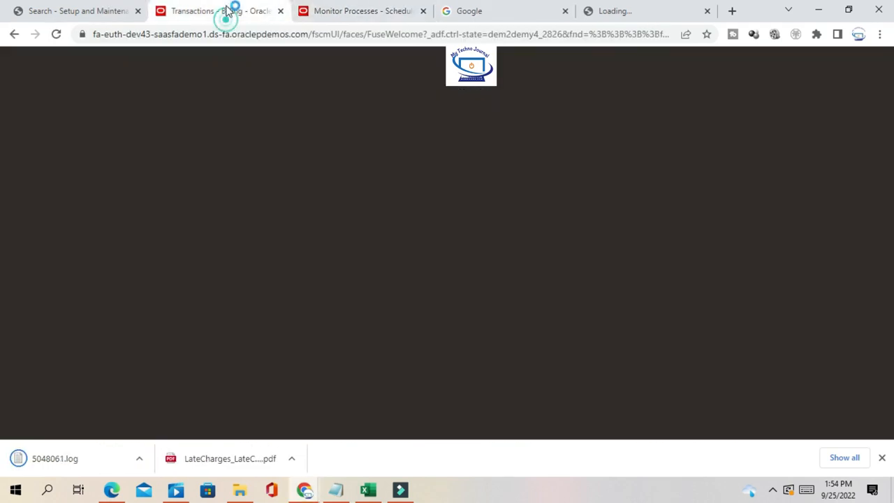
left_click(353, 10)
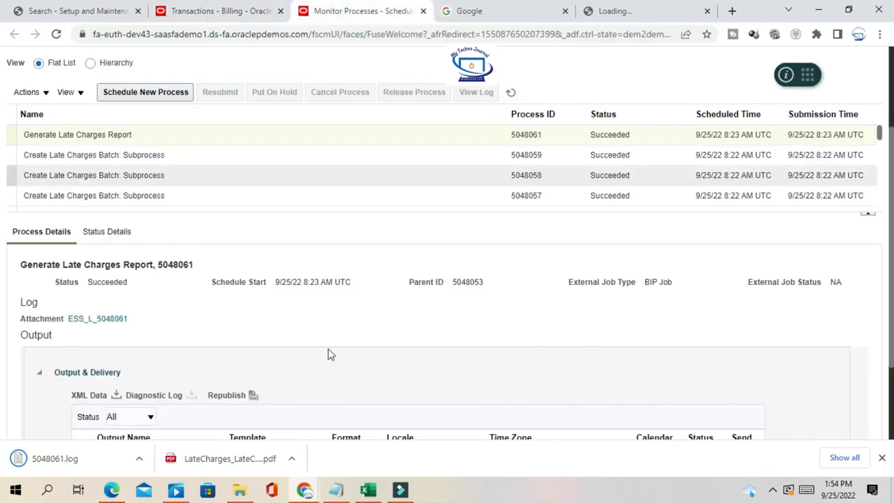
scroll(309, 294, "down", 3)
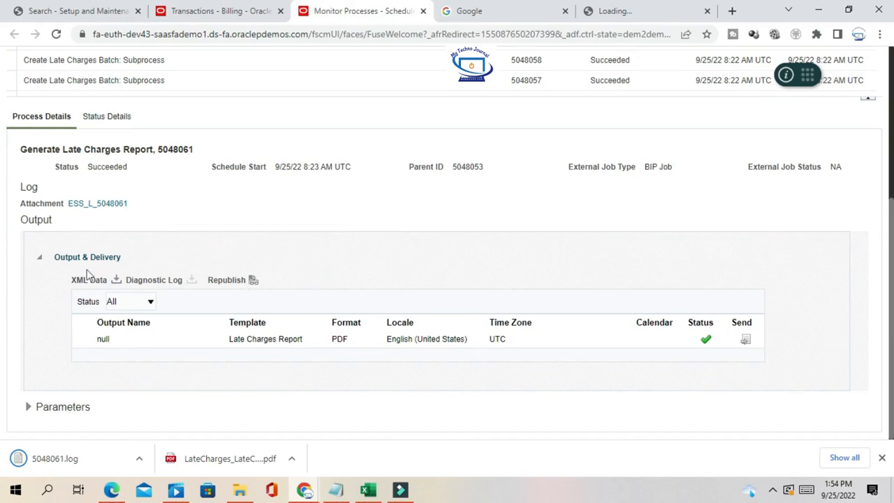
left_click(254, 281)
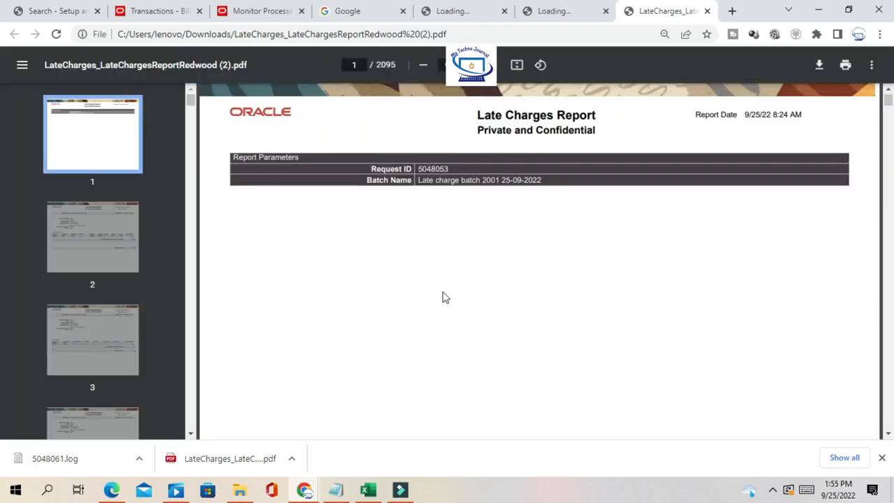
Step: Examine the final report's first Overdue Transactions page, checking its Adjustment Number and Date
scroll(445, 297, "down", 15)
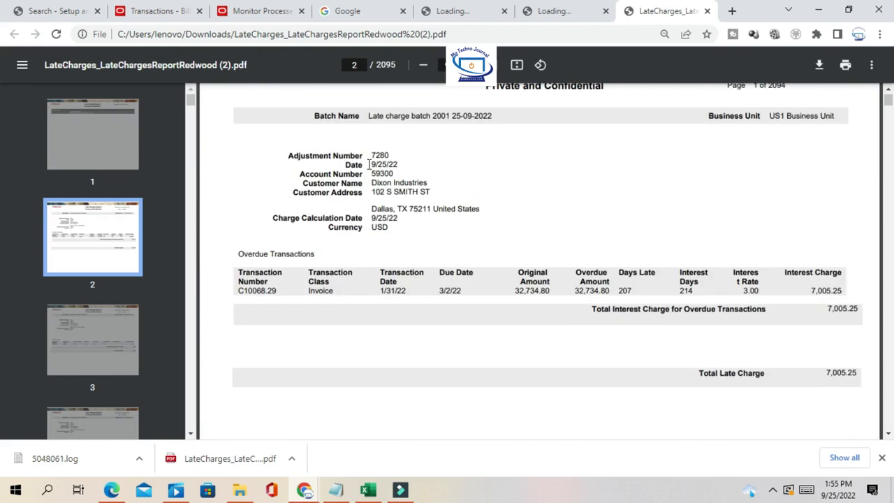
double_click(374, 155)
scroll(531, 237, "down", 5)
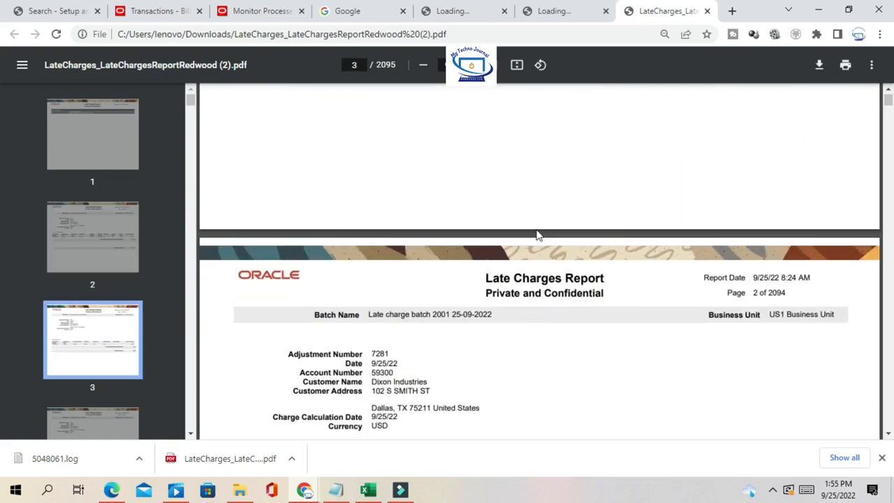
scroll(538, 236, "up", 10)
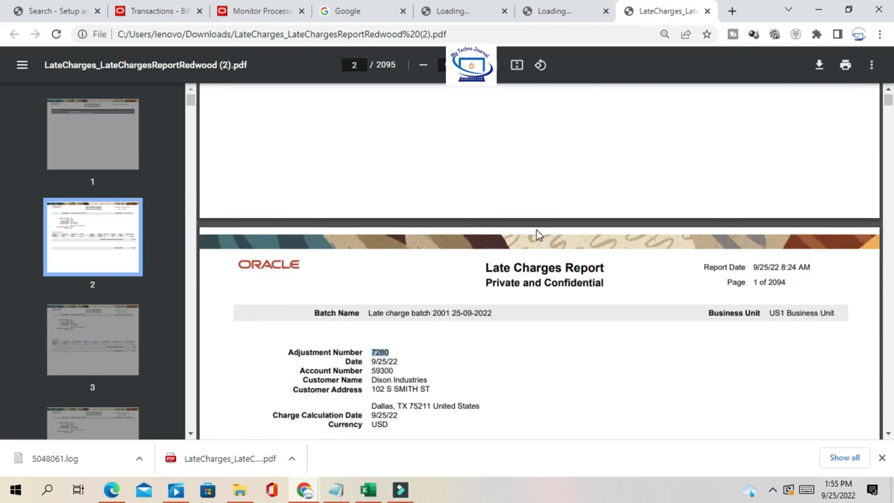
scroll(538, 235, "down", 2)
left_click(374, 222)
left_click_drag(370, 221, 399, 228)
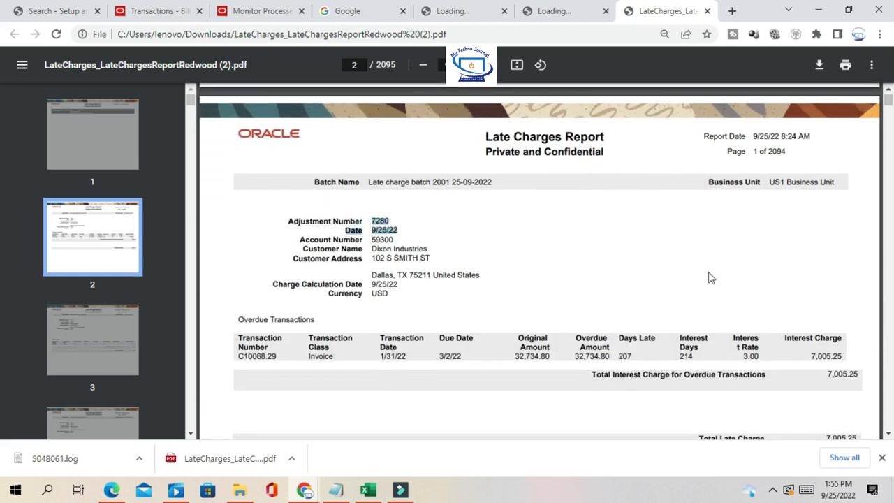
Step: Check the Adjustment Number on the Penalty Charges page for the same invoice, and return to the first Overdue Transactions page
scroll(709, 277, "down", 2)
scroll(807, 227, "down", 5)
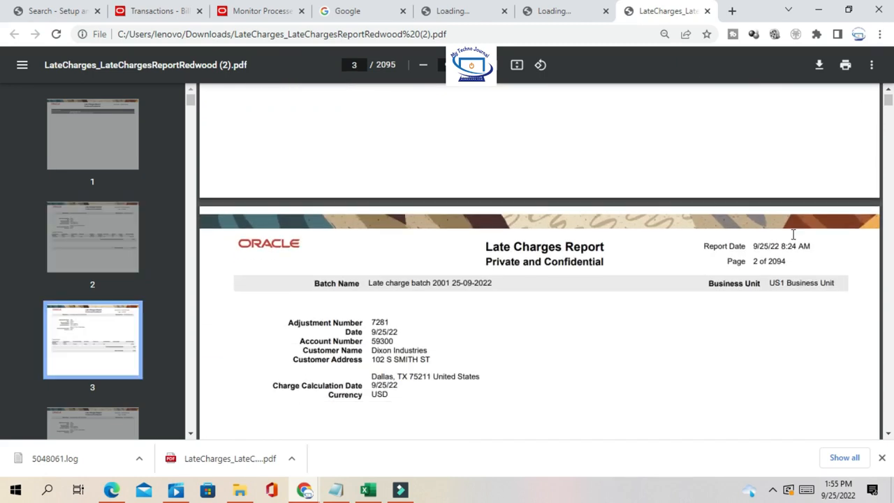
scroll(405, 284, "down", 3)
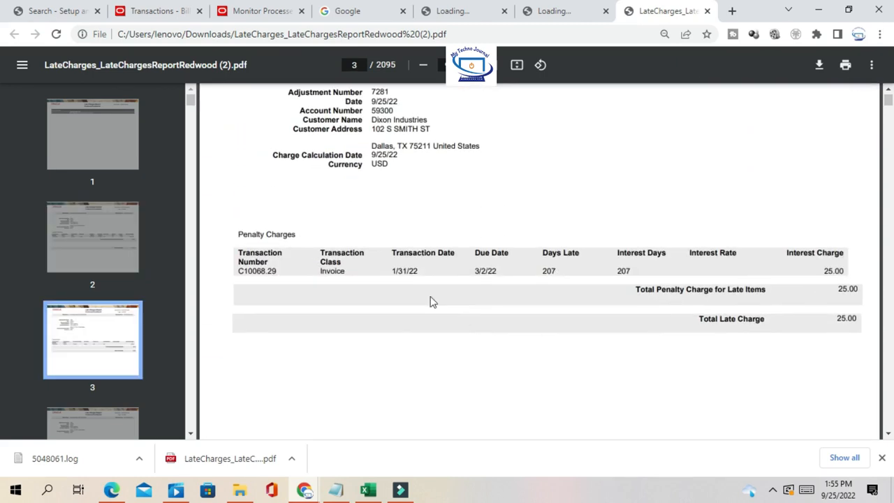
scroll(354, 245, "up", 2)
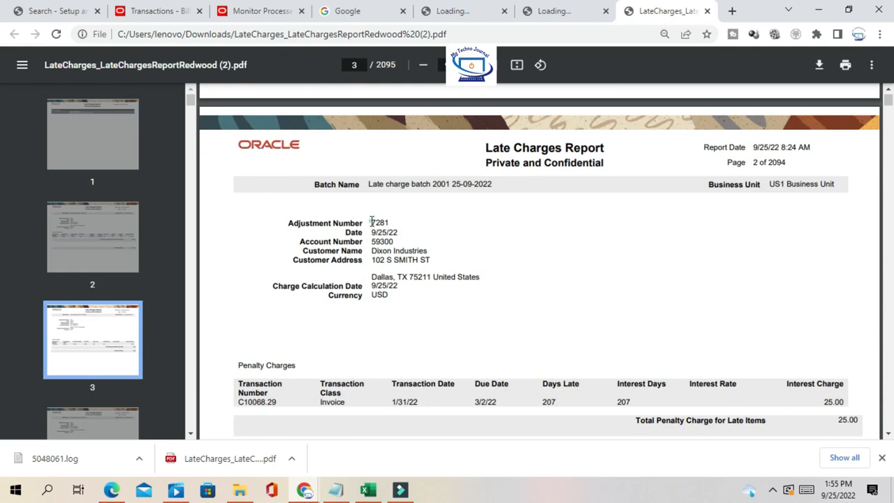
left_click_drag(372, 223, 399, 222)
scroll(709, 284, "up", 12)
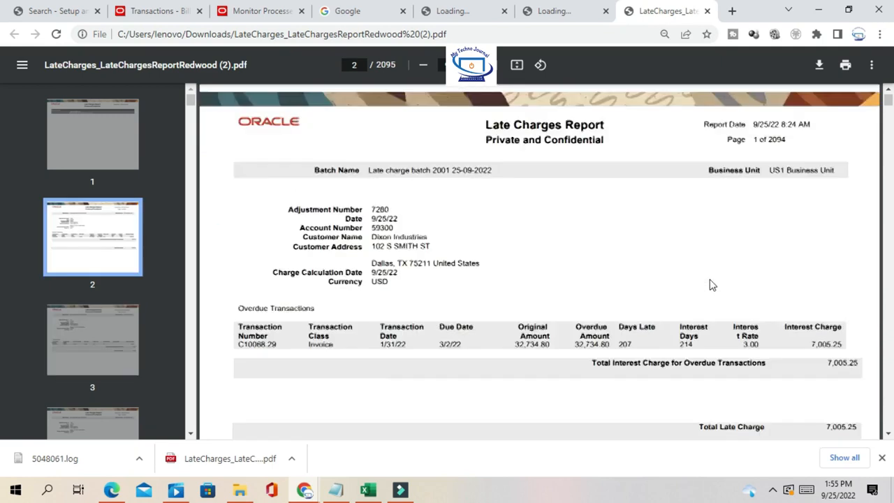
Step: Copy the transaction number C10068.29 from the Overdue Transactions table in the late charges report
scroll(692, 279, "down", 4)
scroll(594, 277, "up", 3)
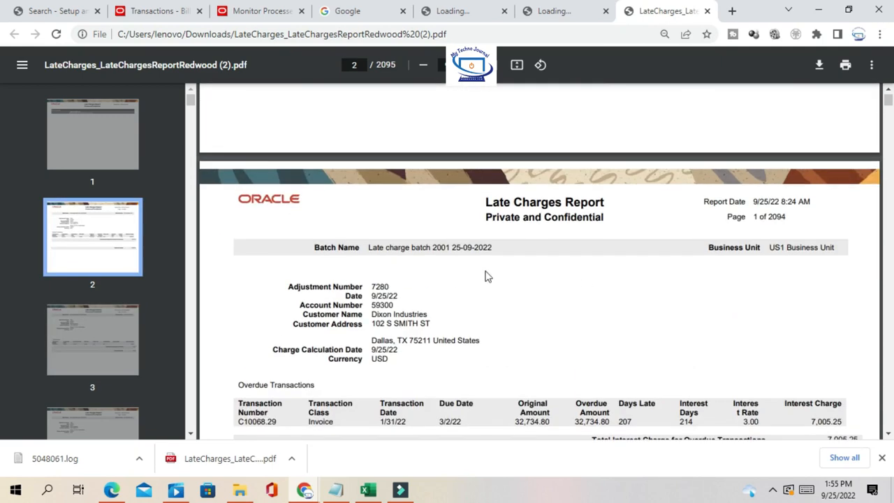
scroll(314, 311, "down", 2)
left_click_drag(239, 293, 273, 290)
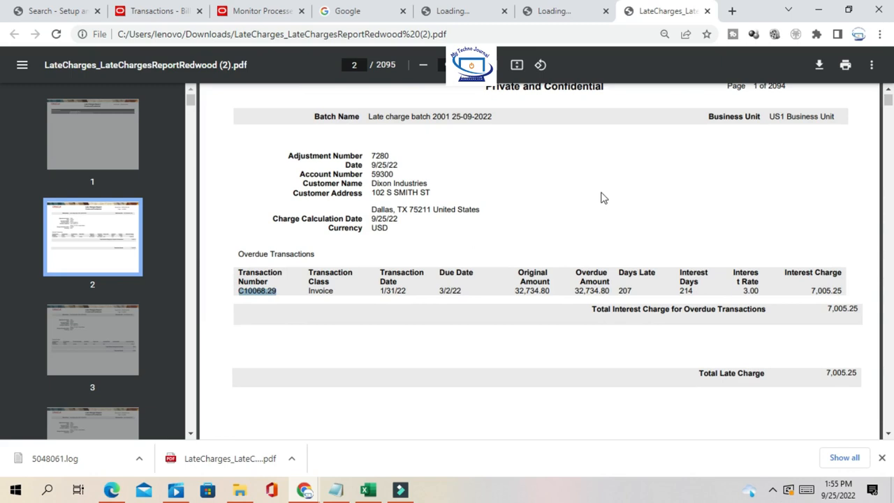
Step: Search for transaction number C10068.29 in Manage Transactions on the Billing page and open the invoice
left_click(153, 14)
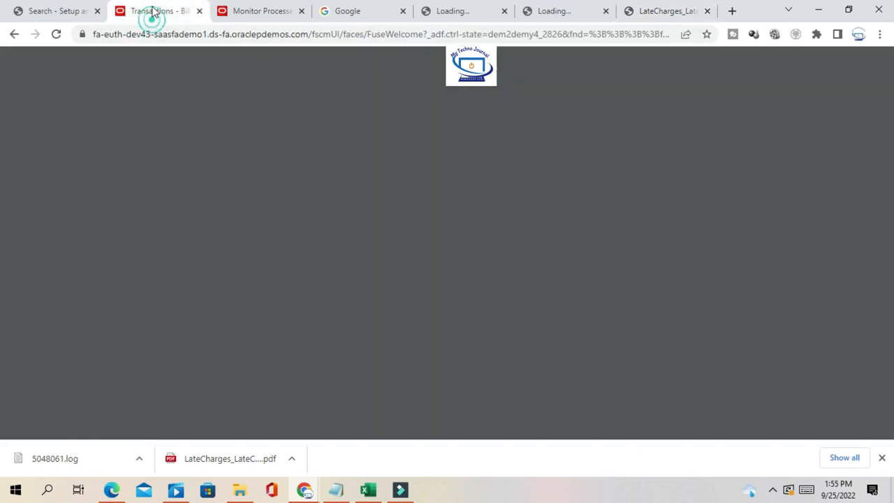
left_click(874, 192)
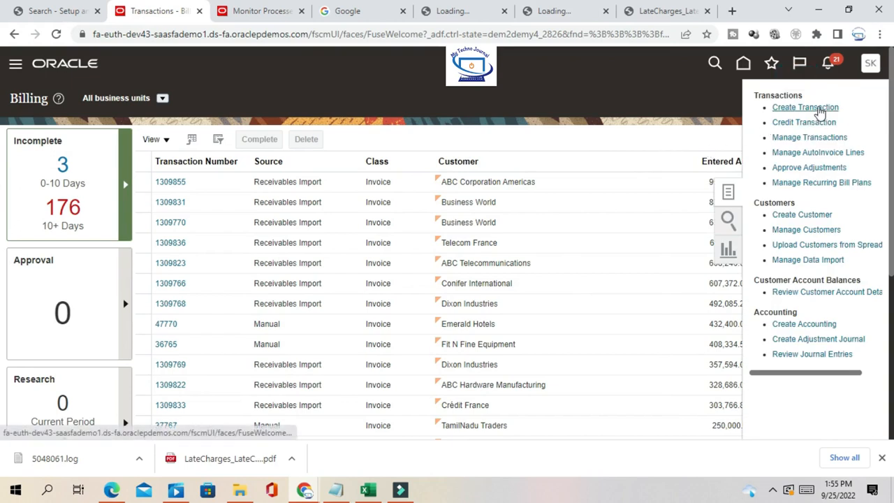
left_click(808, 138)
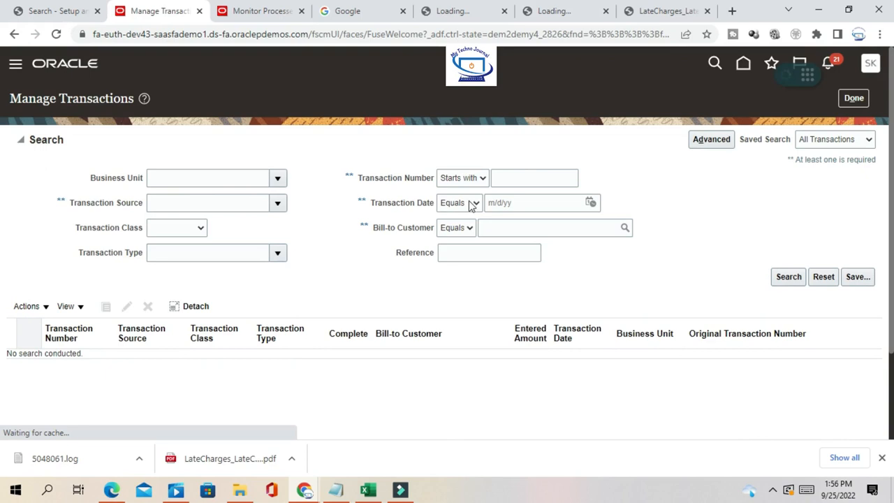
left_click(526, 177)
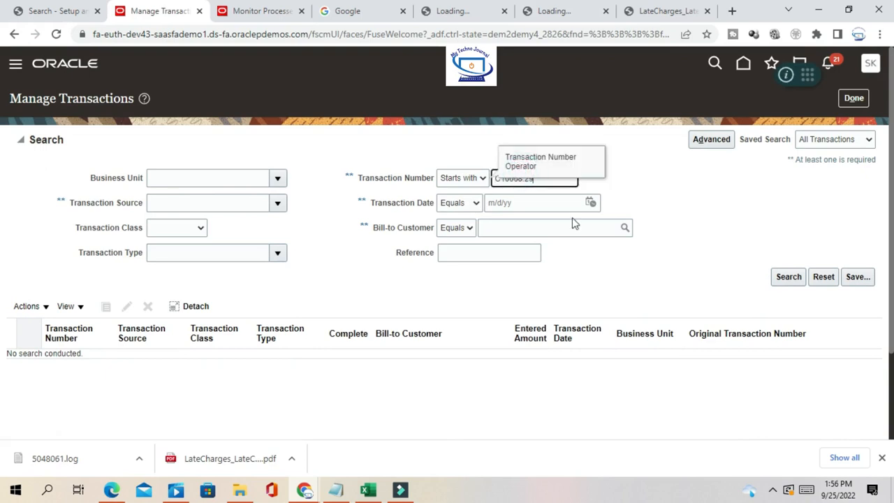
left_click(789, 278)
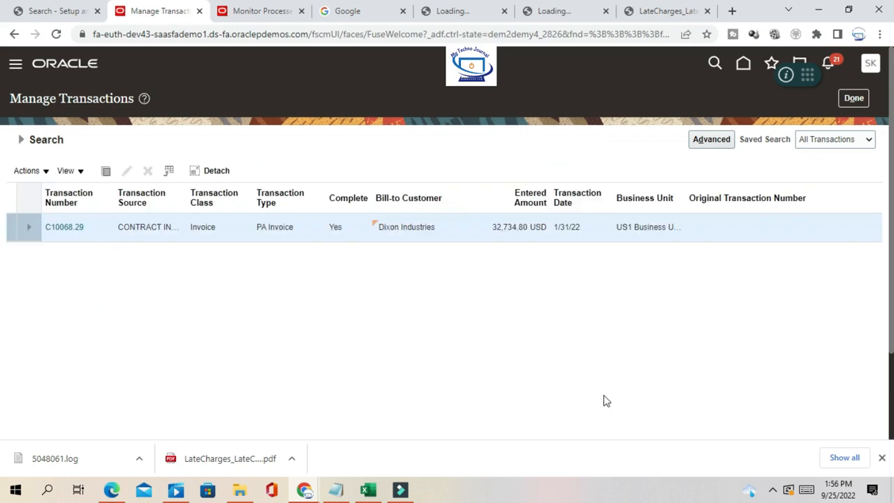
left_click(56, 229)
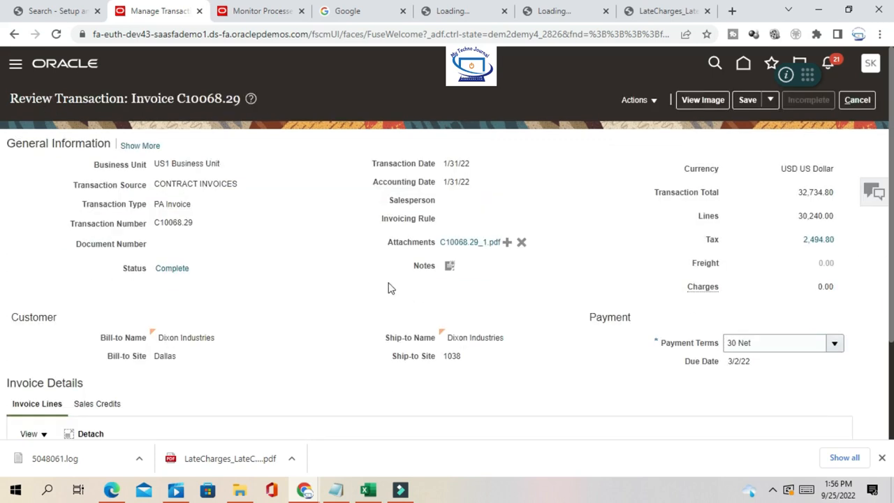
Step: Compare the invoice's Transaction Date with the Interest Days and Interest Rate in the late charges report's Overdue Transactions table
left_click_drag(444, 163, 470, 163)
key("alt+Tab")
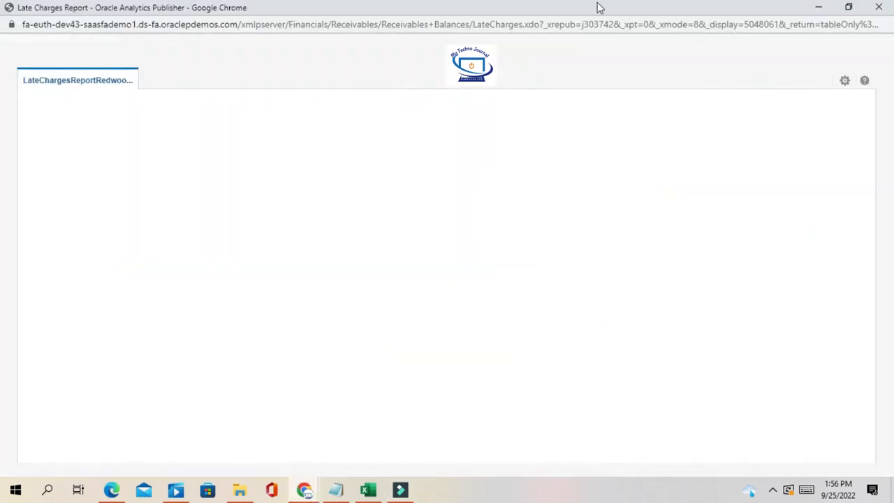
key("alt+Tab")
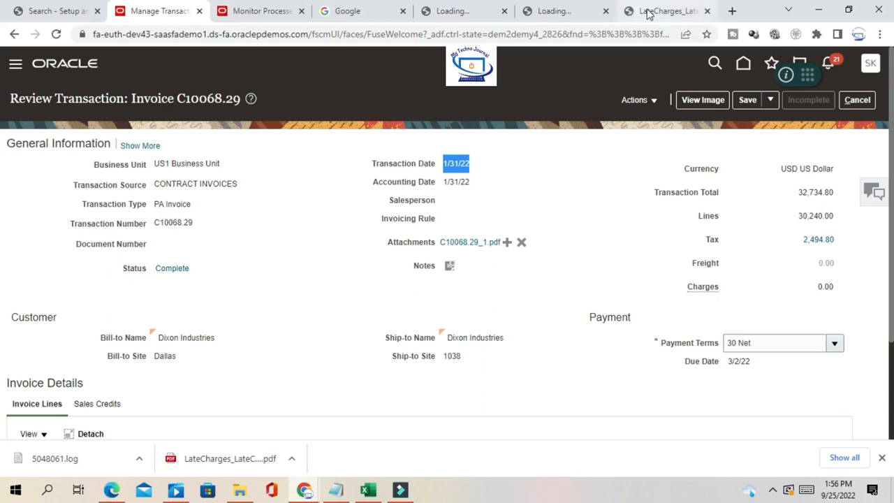
left_click(649, 11)
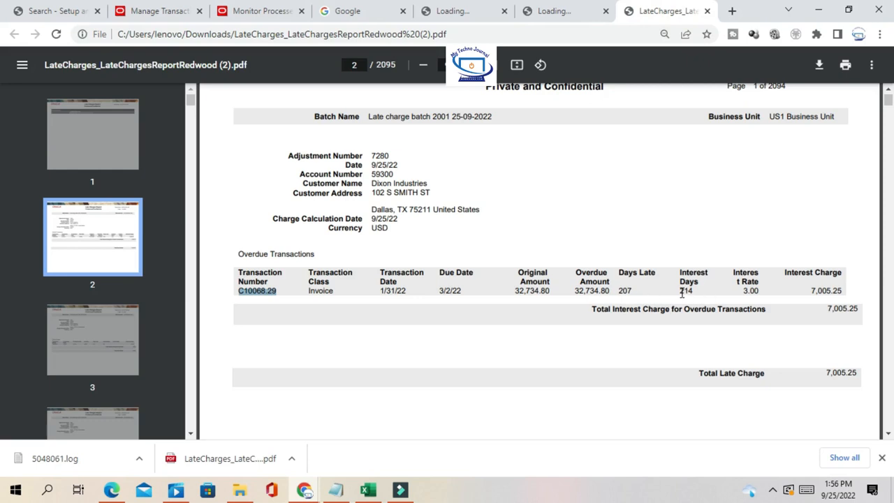
left_click_drag(682, 293, 704, 290)
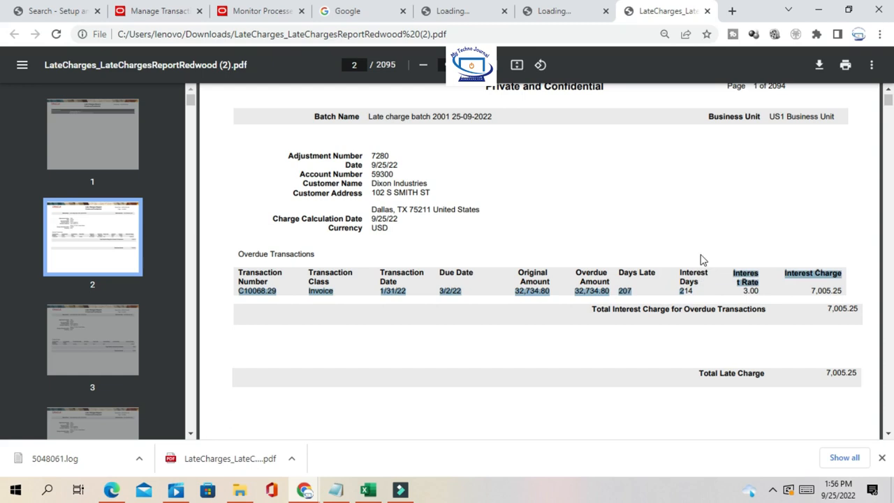
left_click(710, 230)
left_click_drag(680, 294, 763, 290)
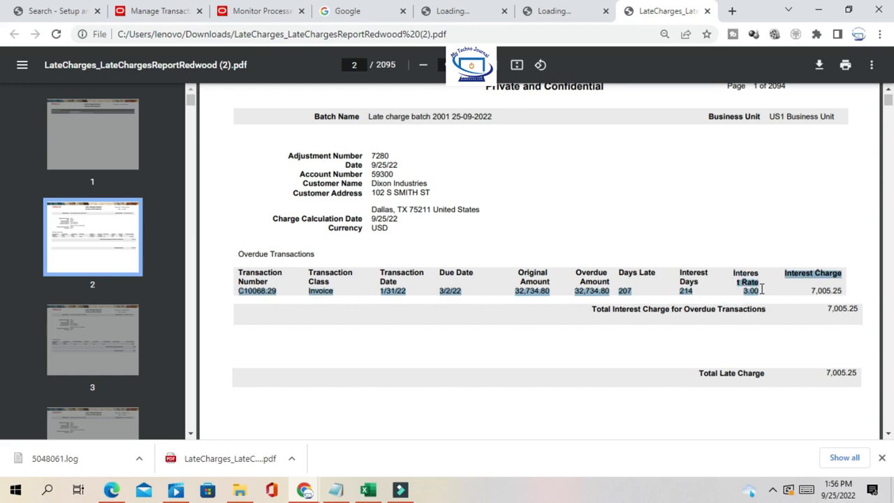
left_click(773, 203)
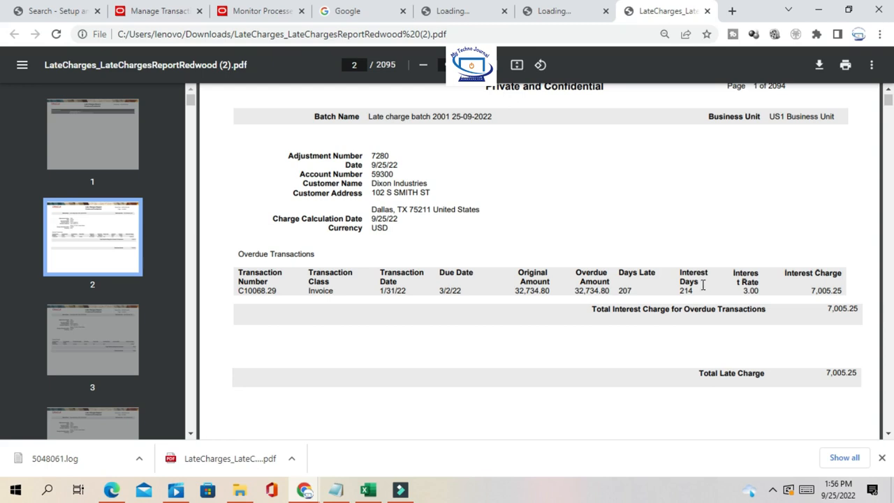
Step: Close the separate Late Charges Report publisher window and return to the invoice's Review Transaction page
key("alt+Tab")
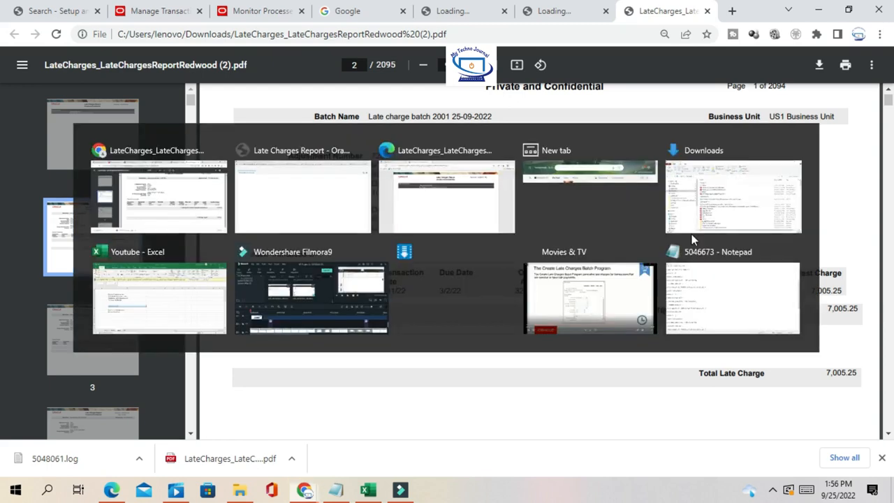
left_click(881, 7)
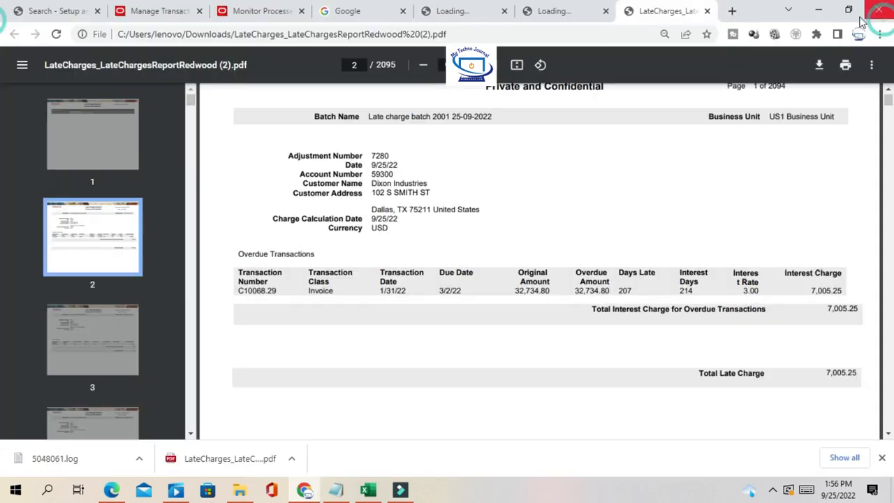
left_click(247, 10)
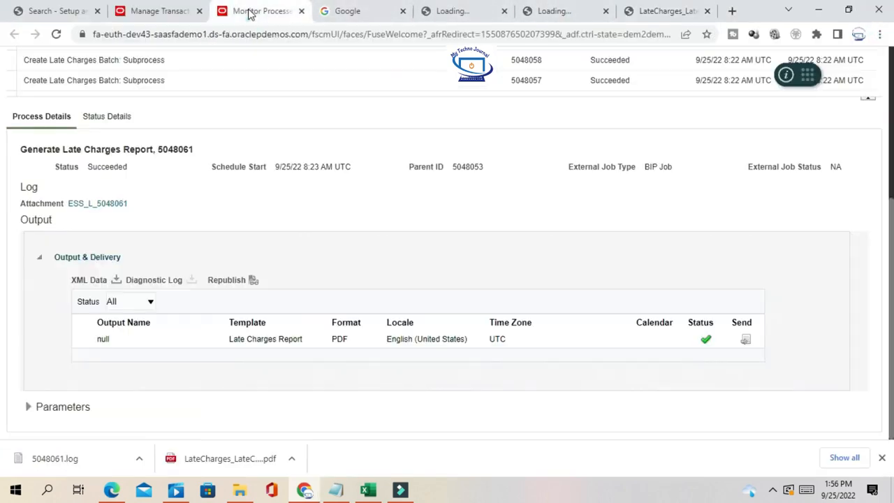
left_click(152, 9)
left_click(525, 184)
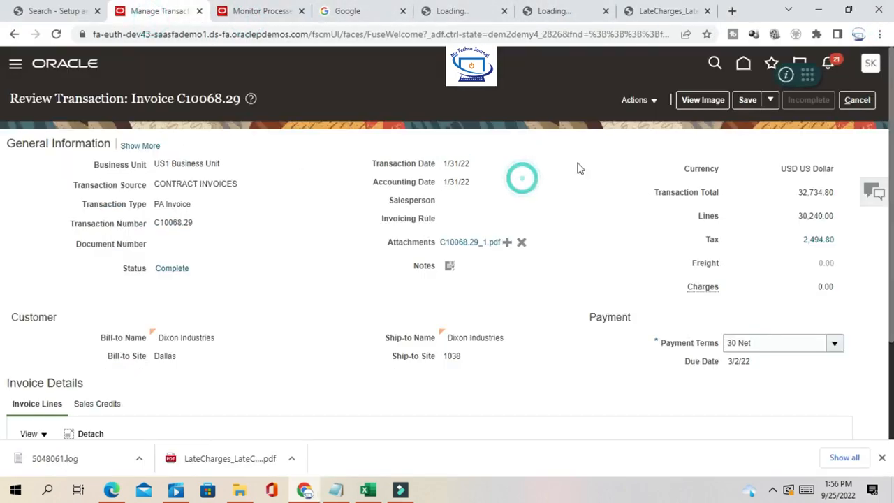
Step: Review the invoice's transaction activities, checking the details and status of both late charge adjustments, and close the activities window
left_click(646, 102)
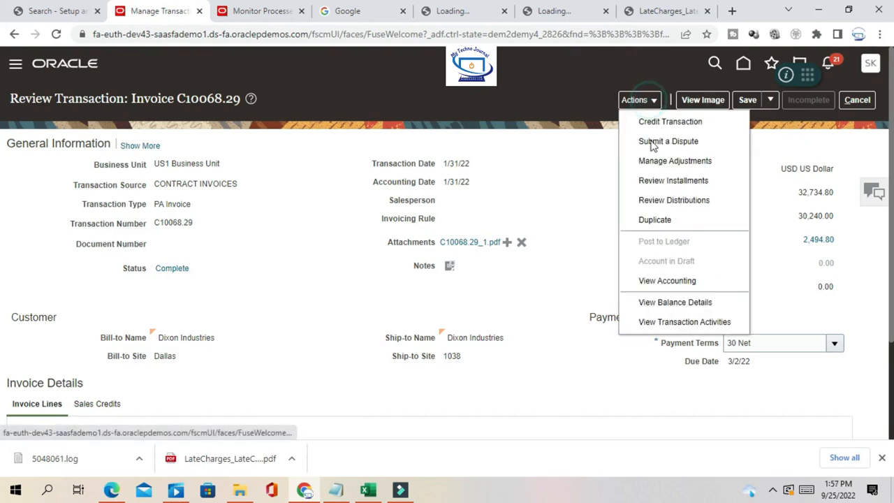
left_click(709, 323)
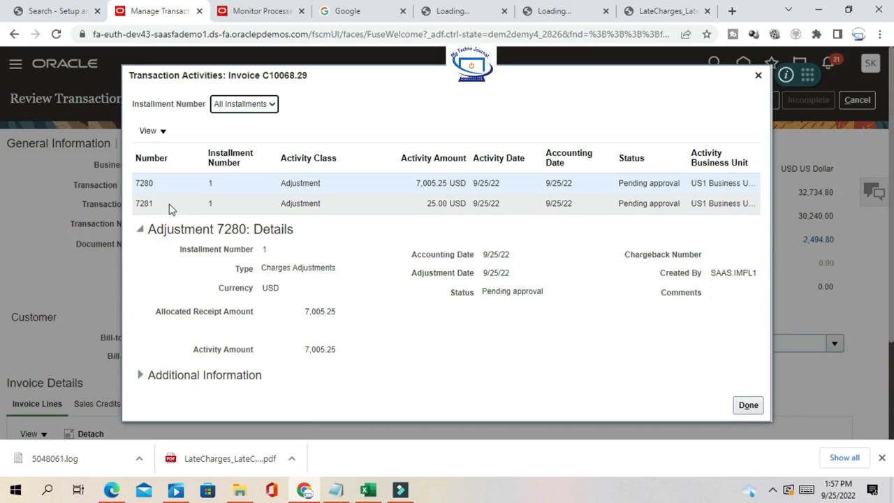
left_click(407, 207)
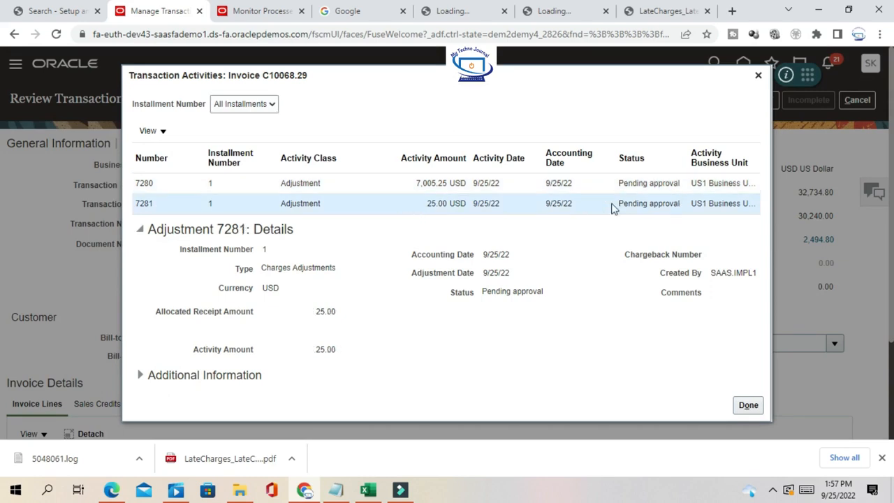
left_click(622, 183)
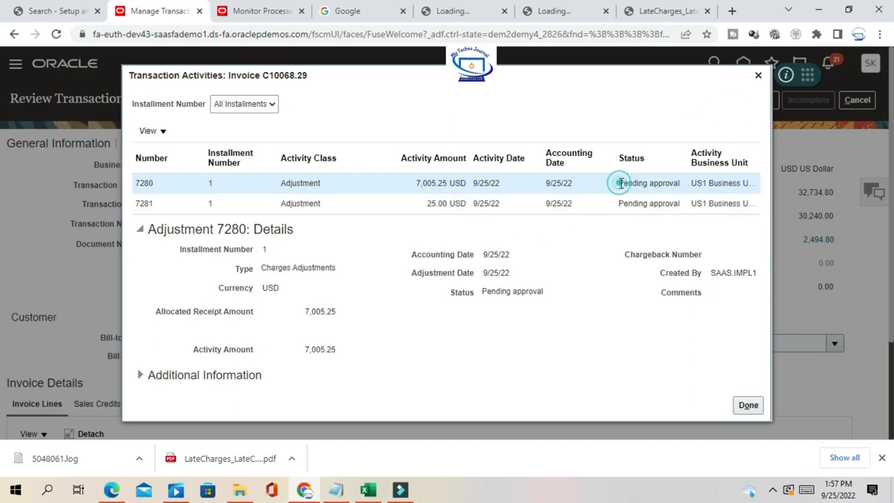
left_click_drag(618, 183, 680, 185)
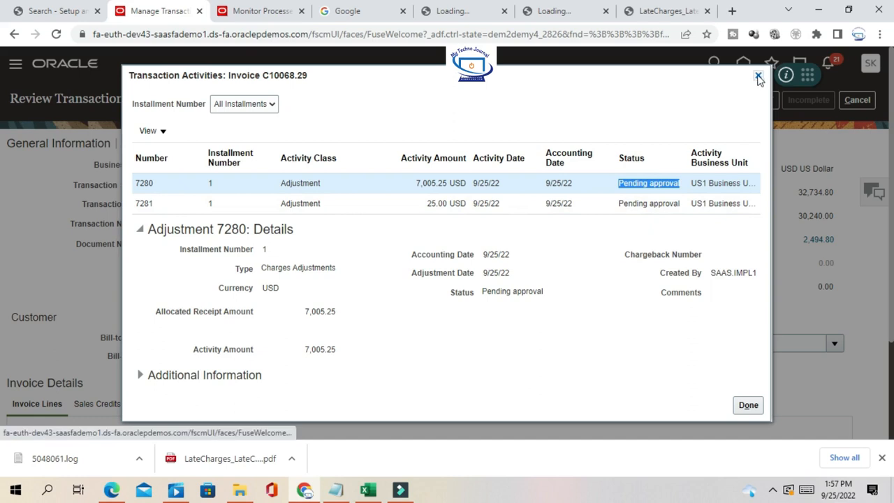
left_click(758, 76)
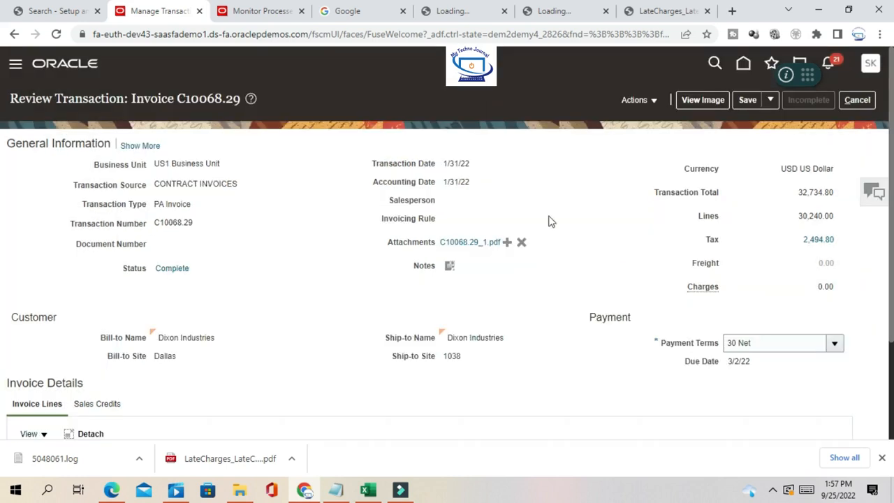